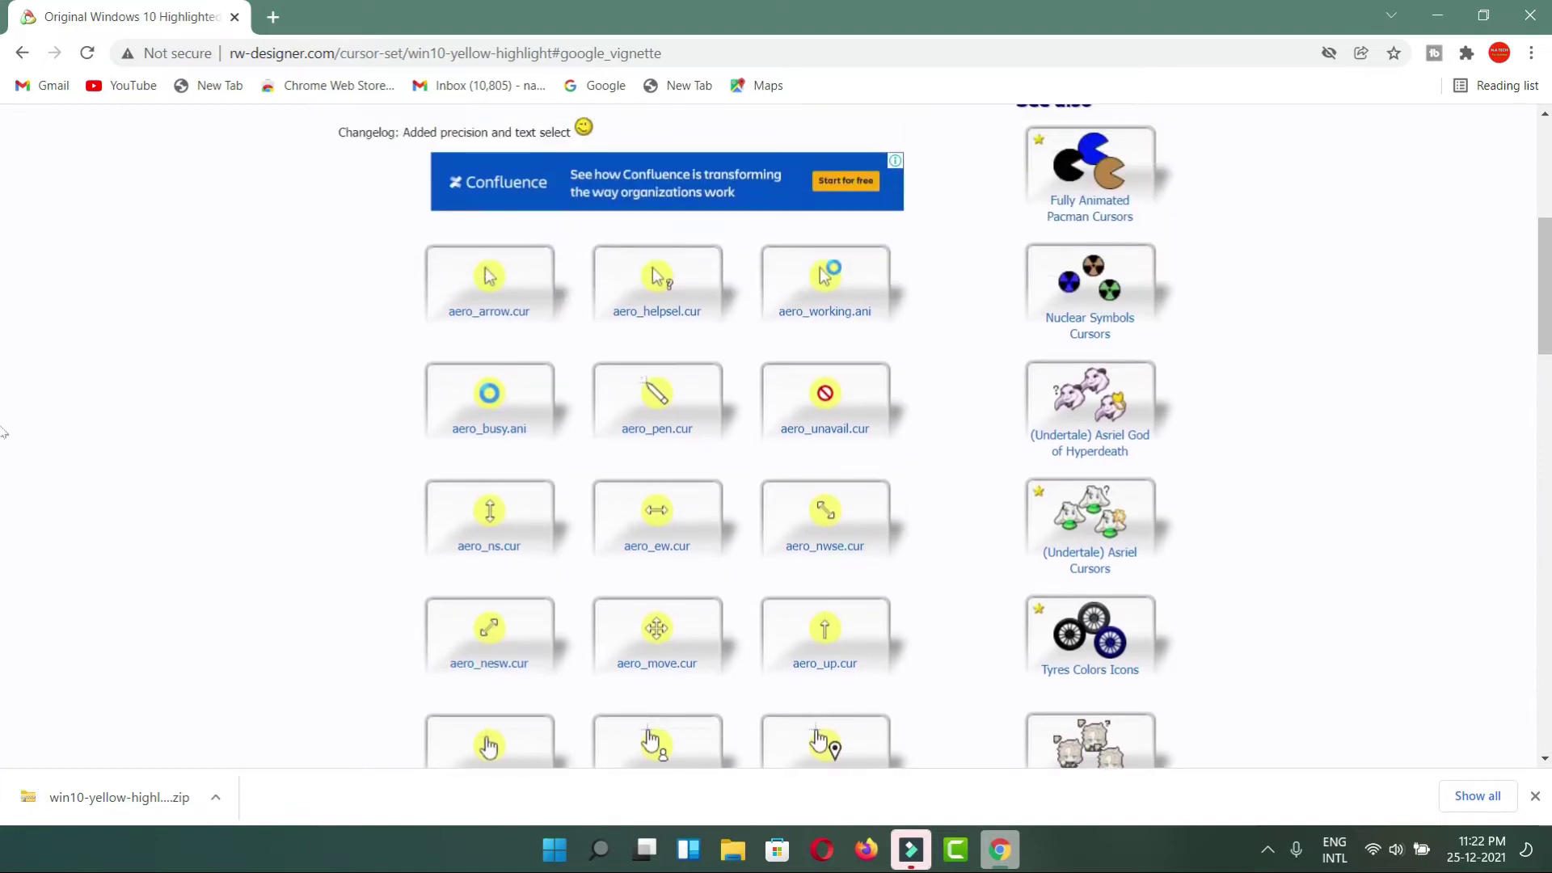
Go back to the cursor search results, open the Highlight Set Cursors page and download the whole set.
left_click_drag(1545, 340, 80, 242)
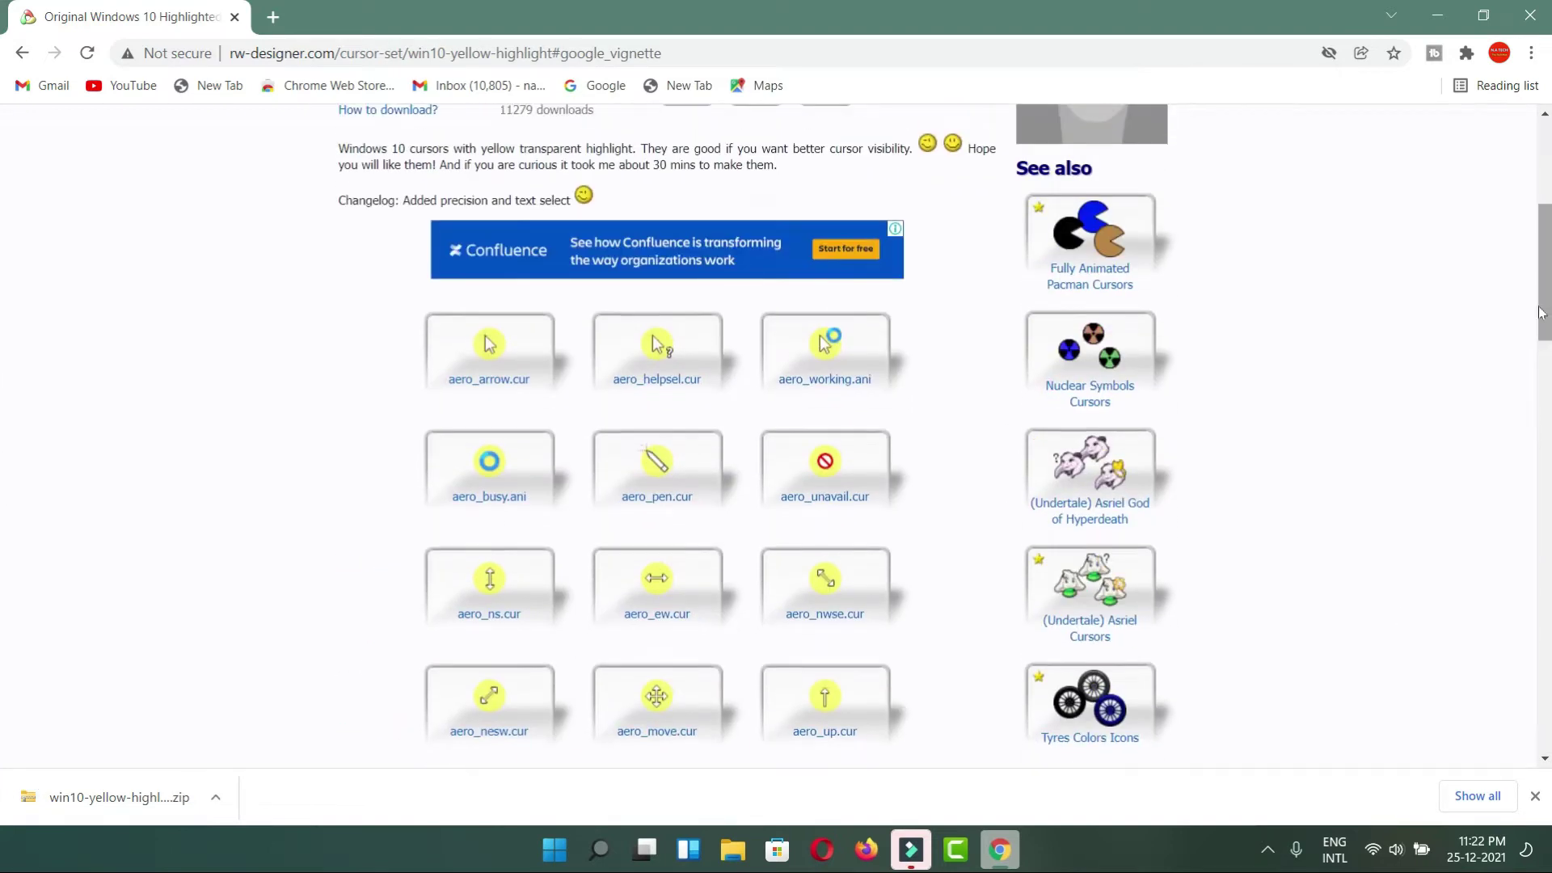
left_click(34, 52)
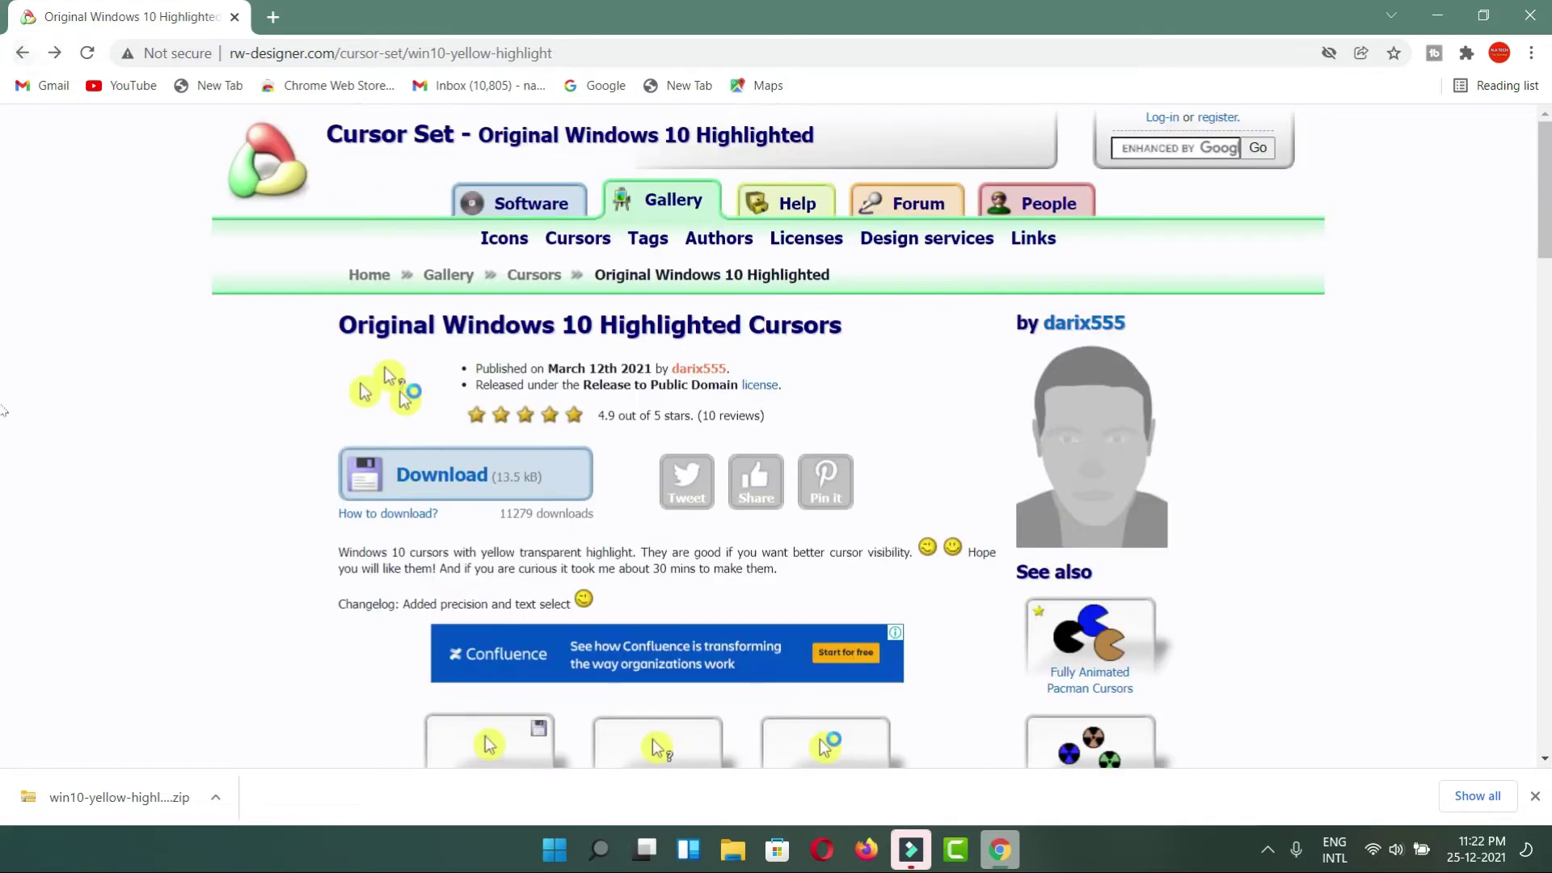
scroll(4, 287, "down", 1)
scroll(4, 287, "down", 7)
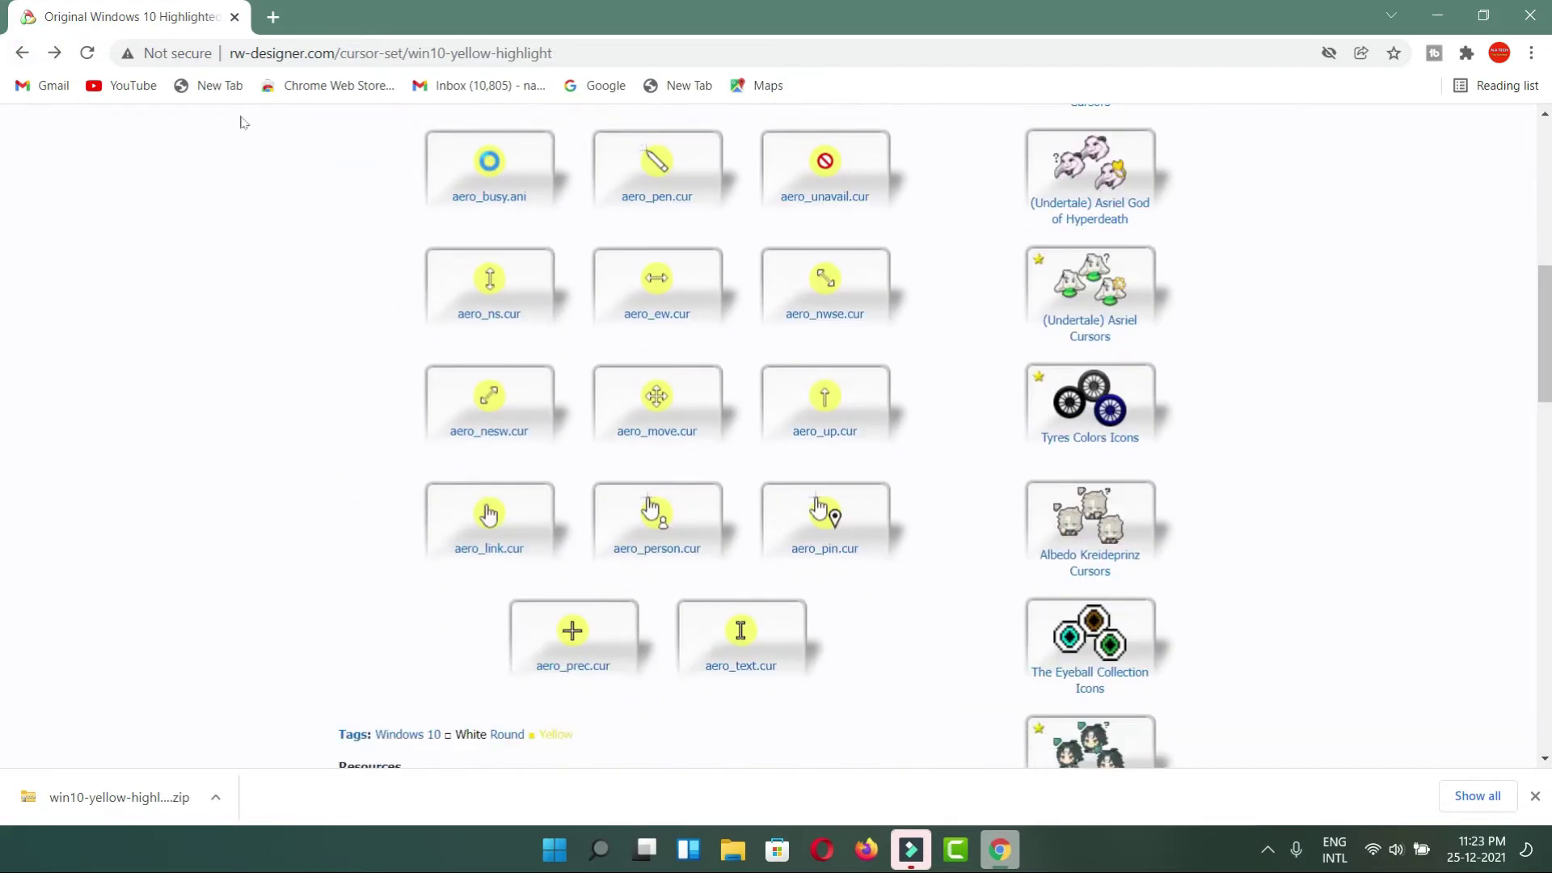
left_click(18, 53)
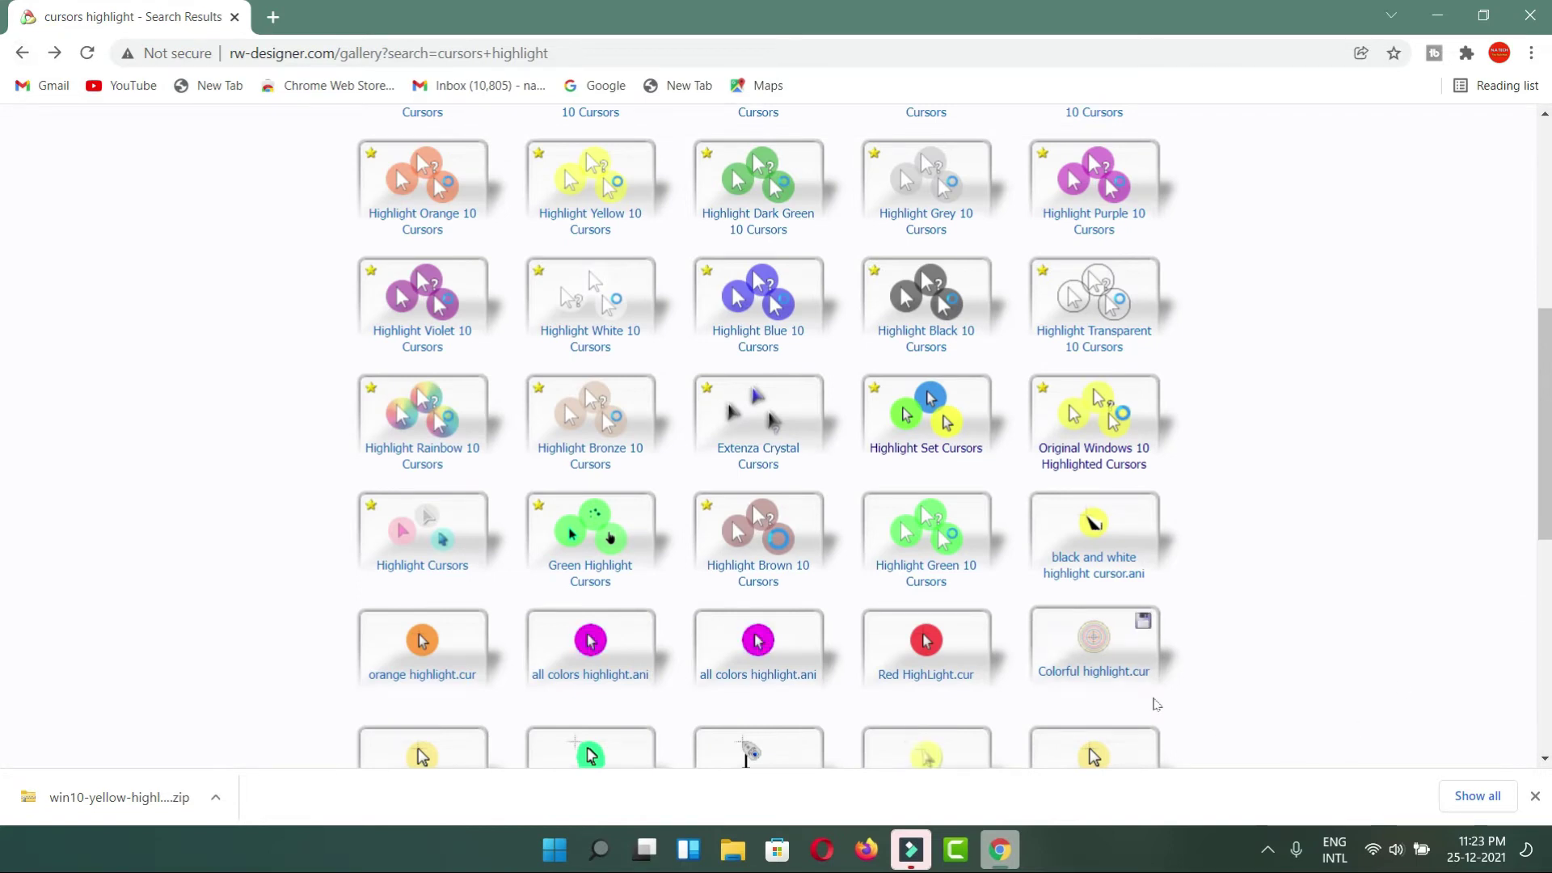
left_click(930, 396)
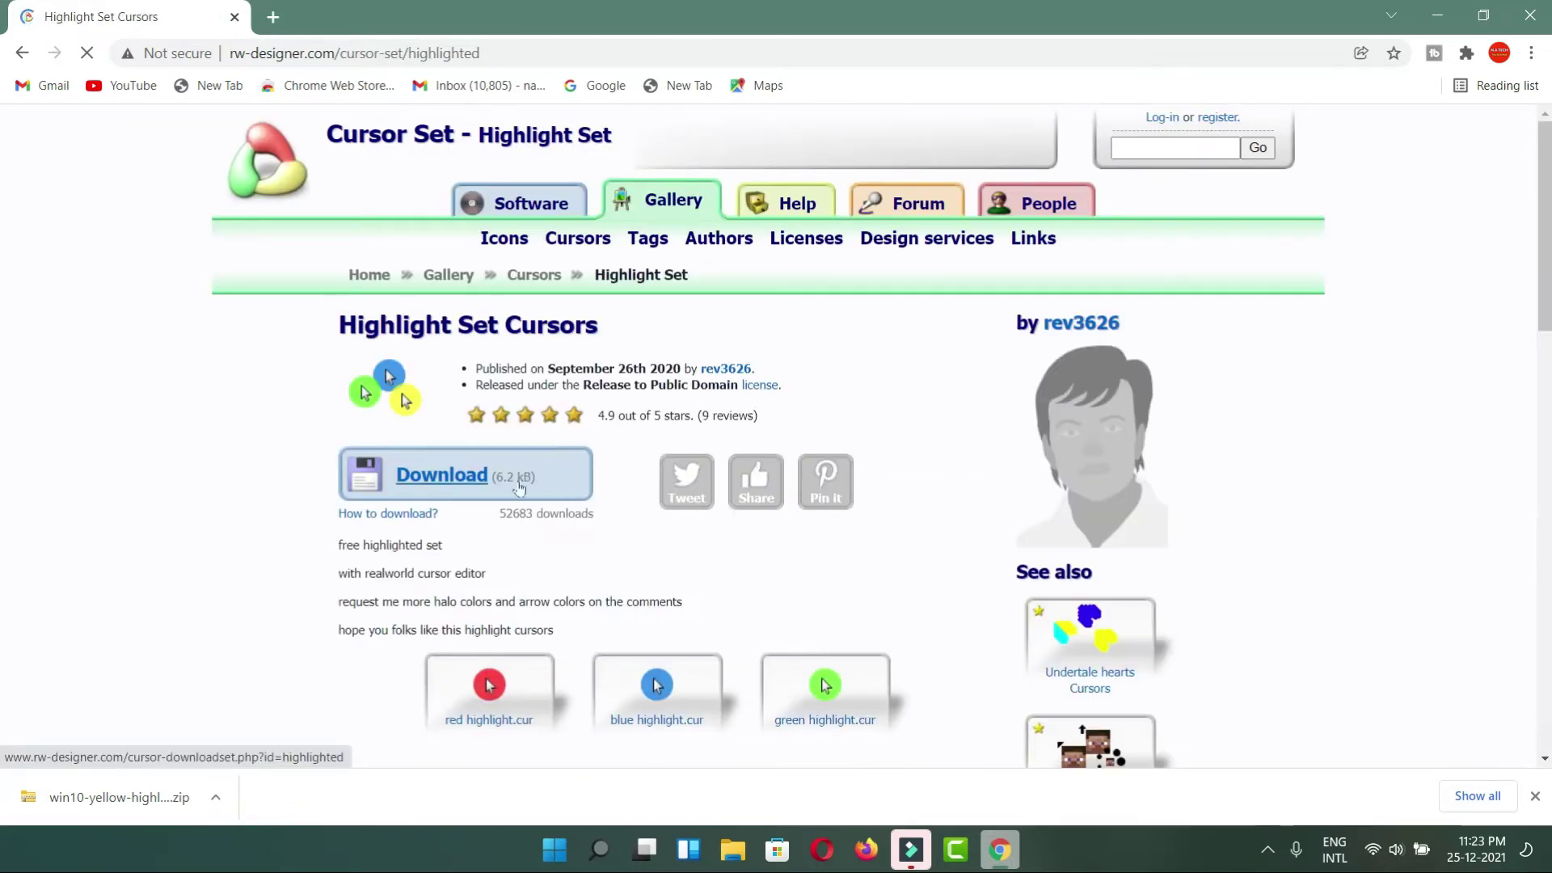
left_click(431, 482)
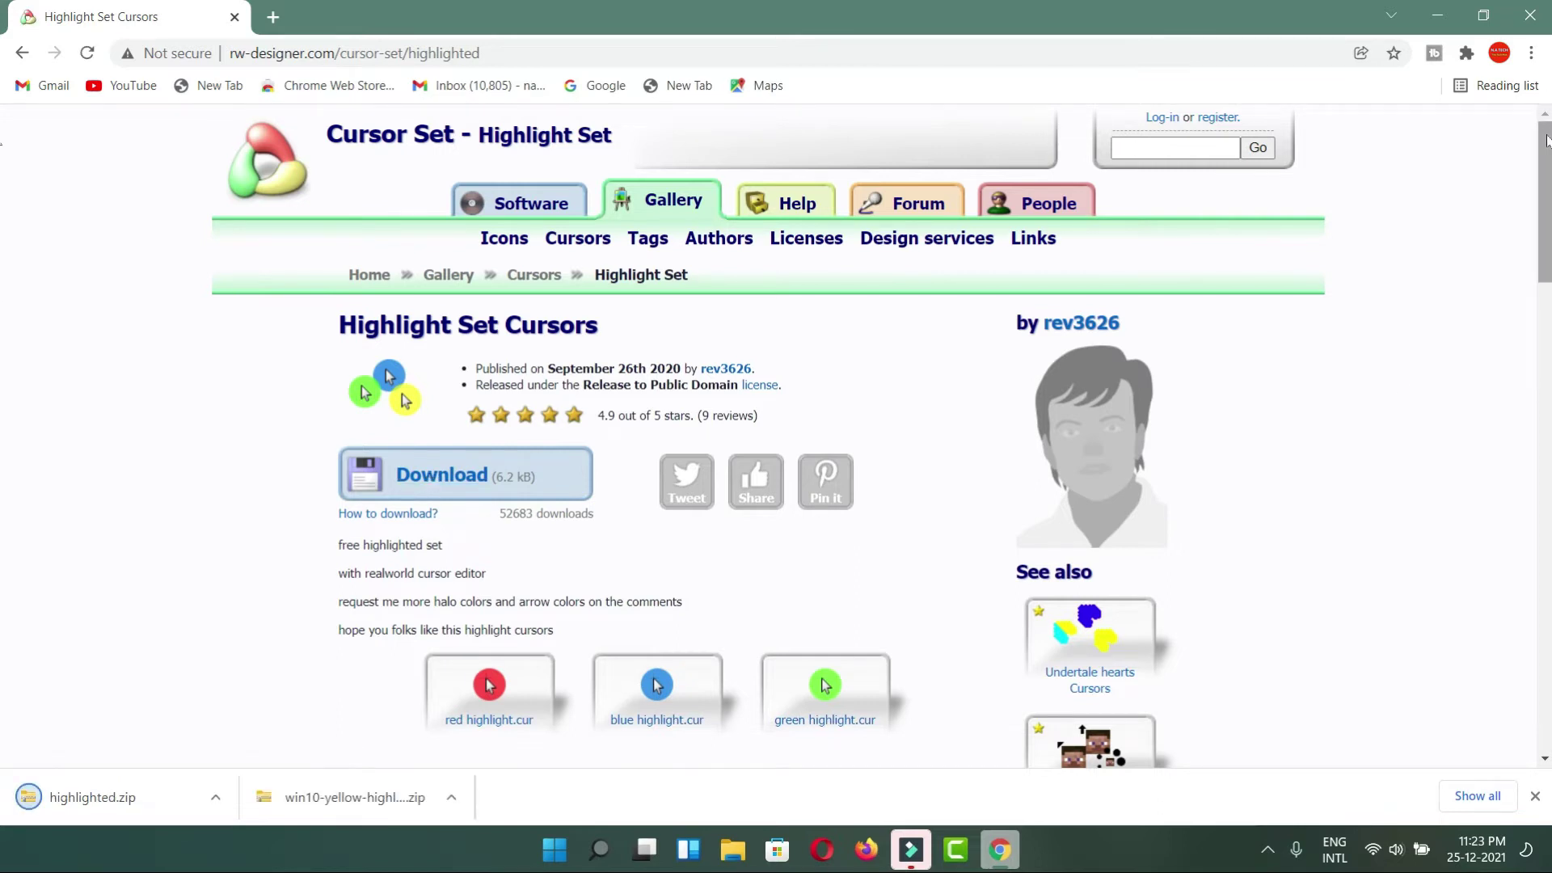
Download the individual red highlight.cur cursor from the Highlight Set Cursors page.
left_click_drag(1545, 139, 1546, 232)
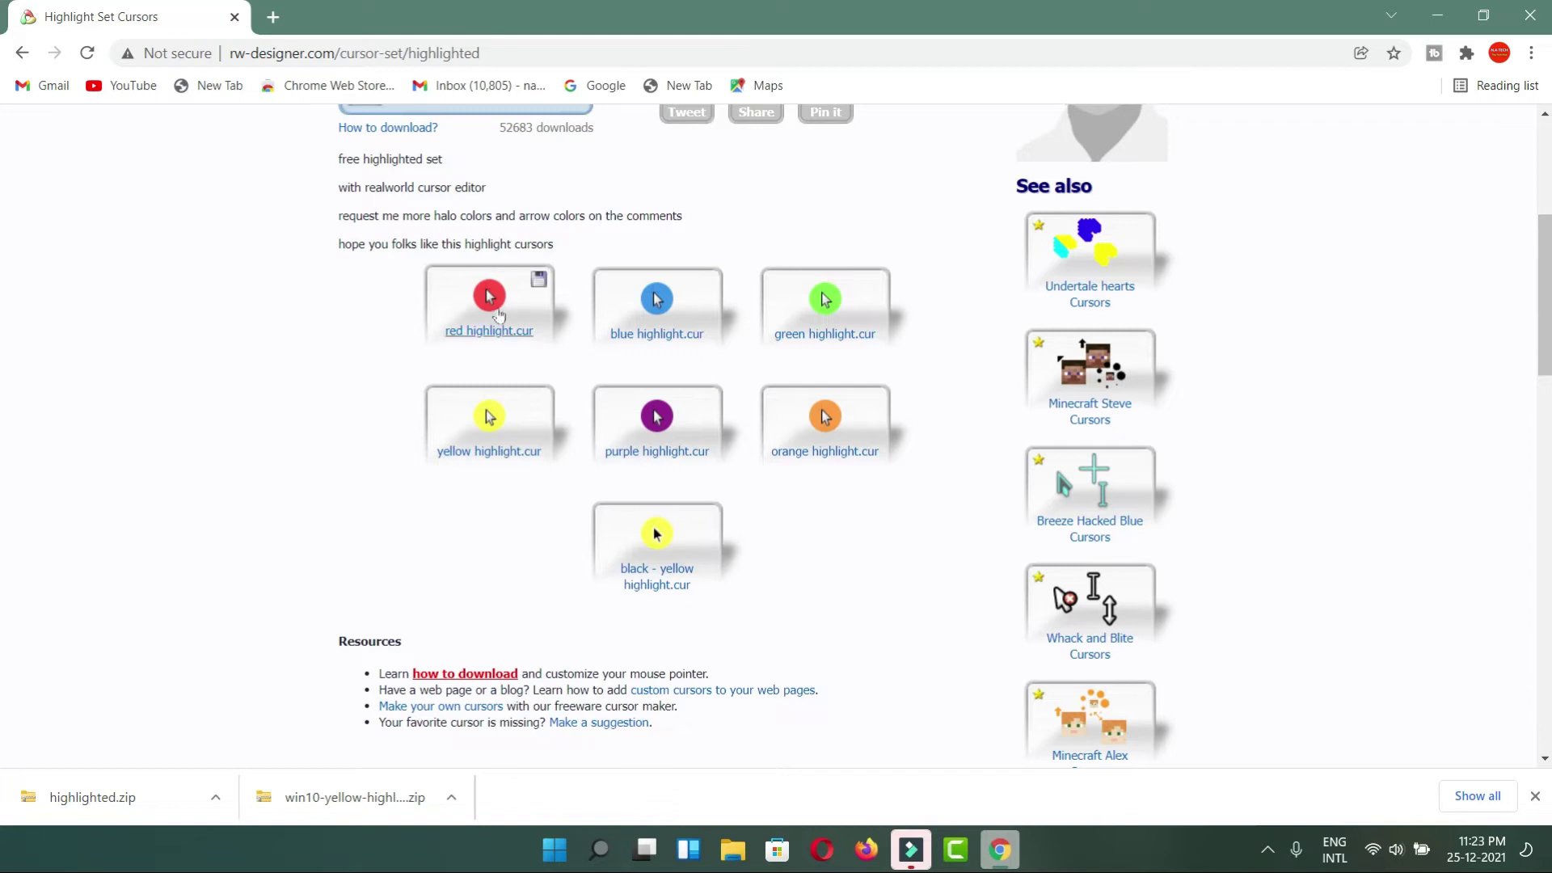
left_click(486, 305)
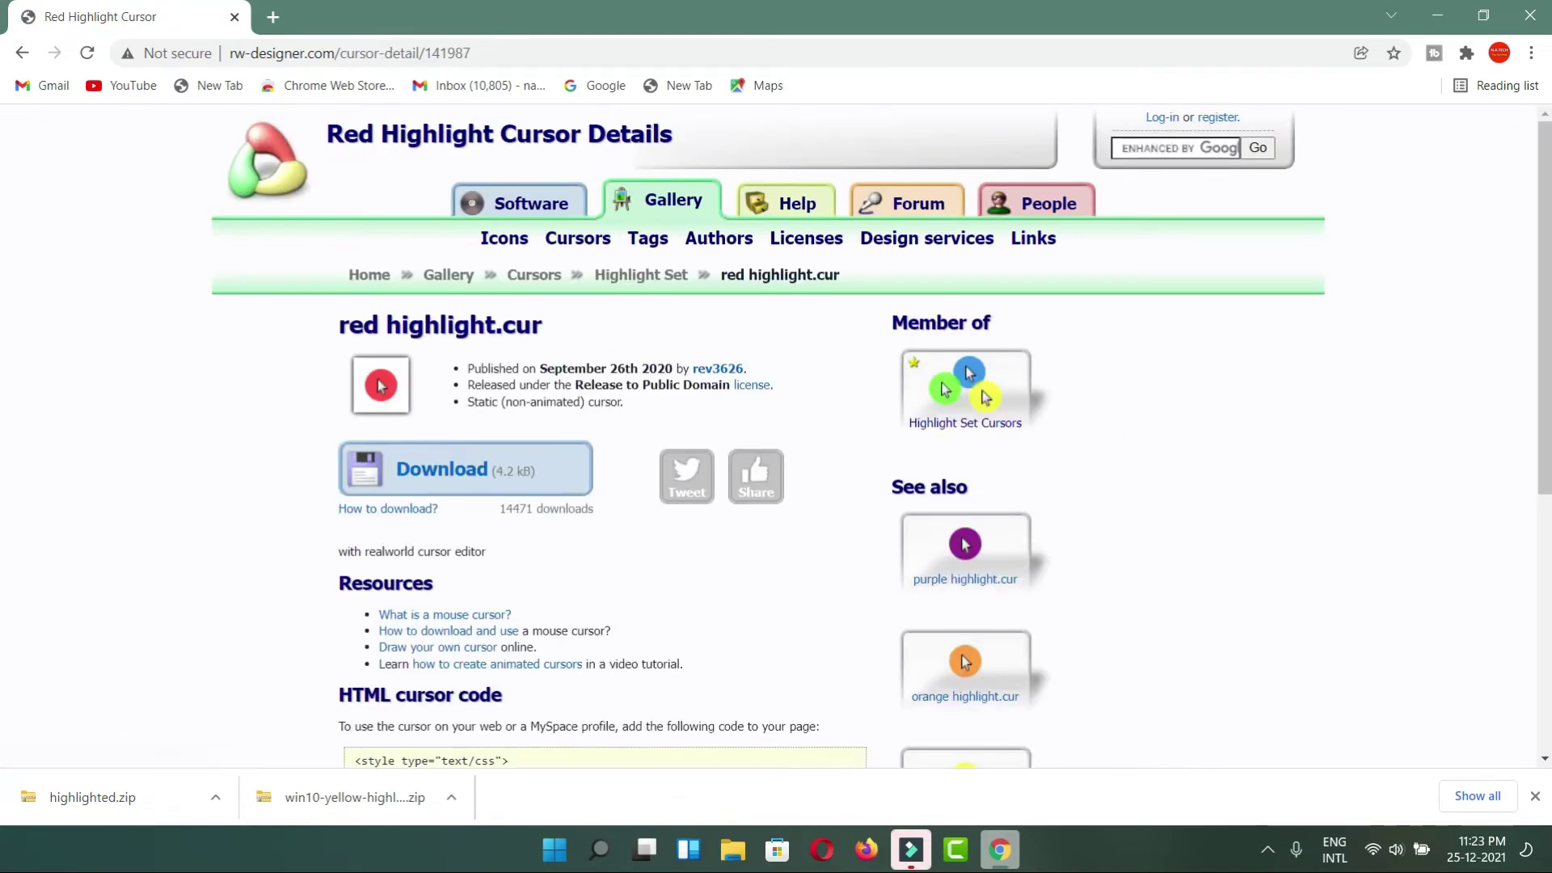
left_click(419, 474)
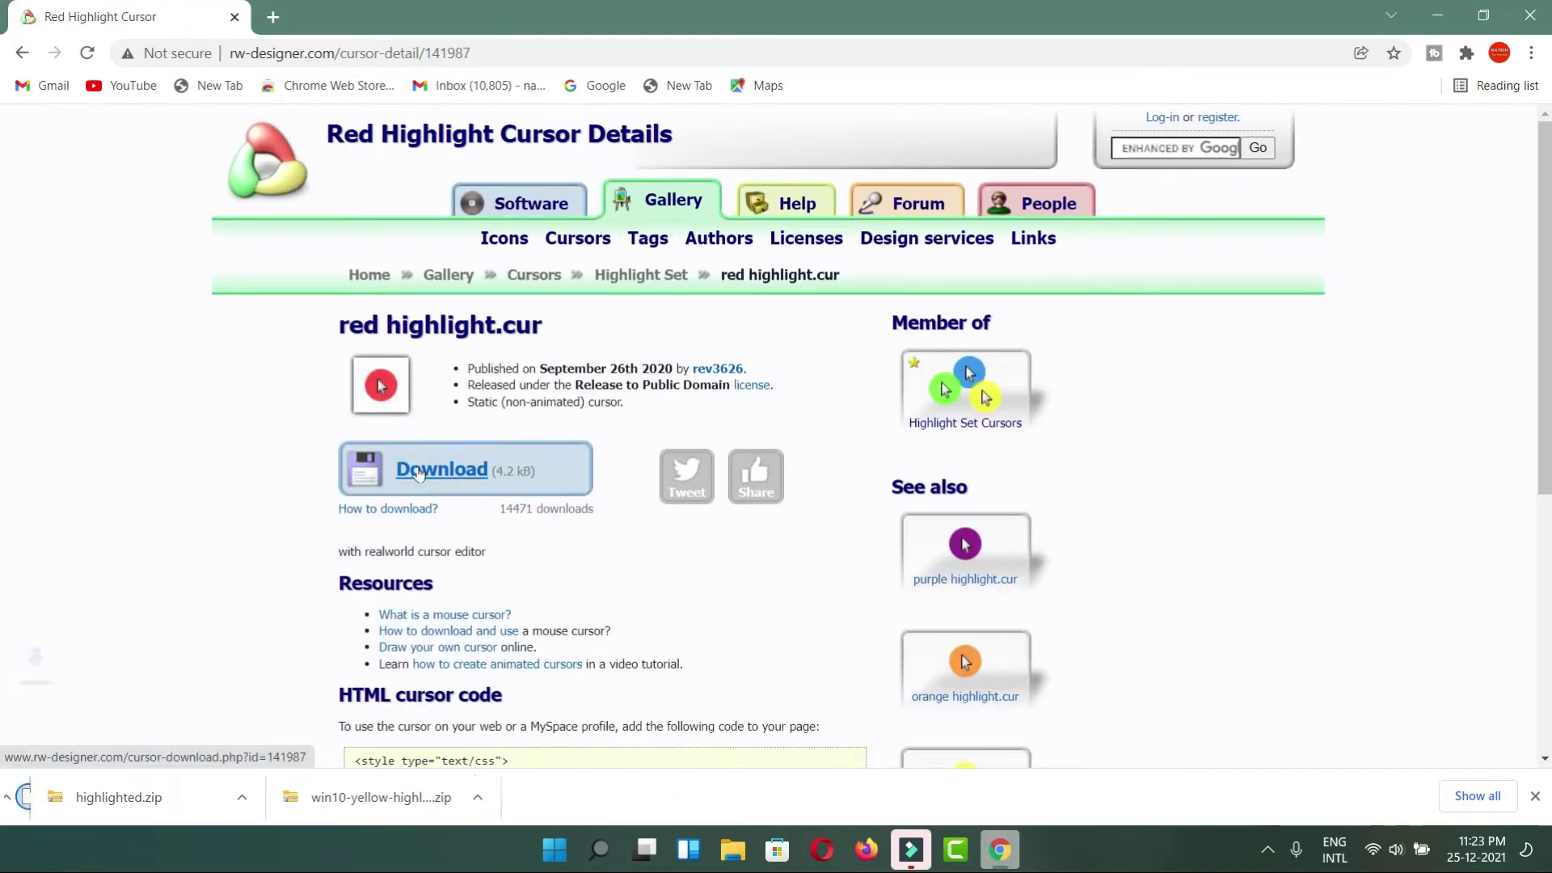
scroll(4, 480, "down", 5)
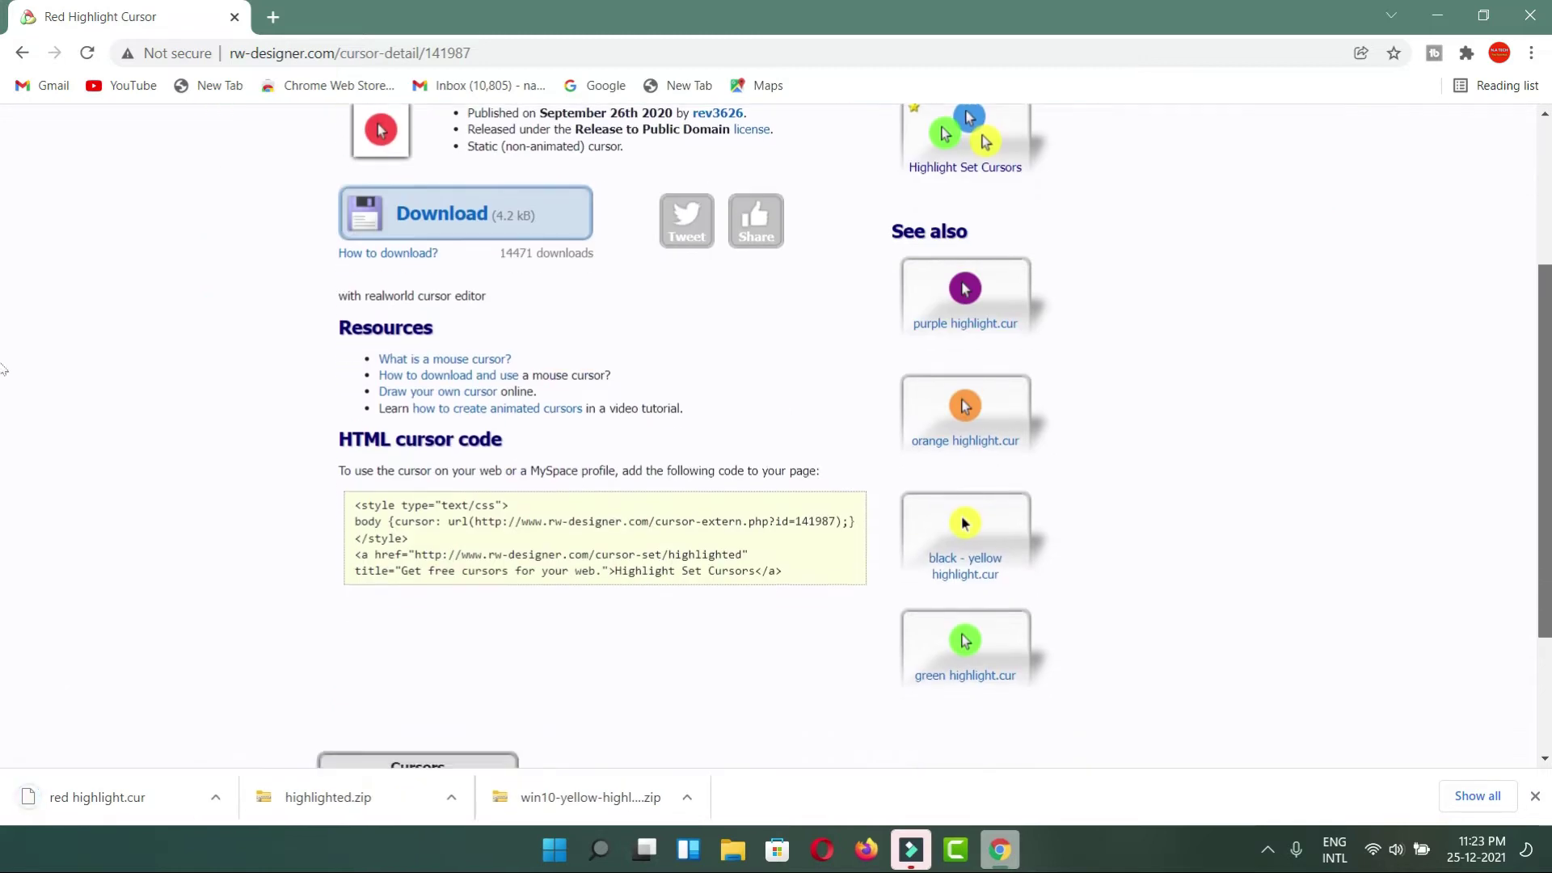
scroll(4, 481, "down", 1)
scroll(4, 481, "up", 3)
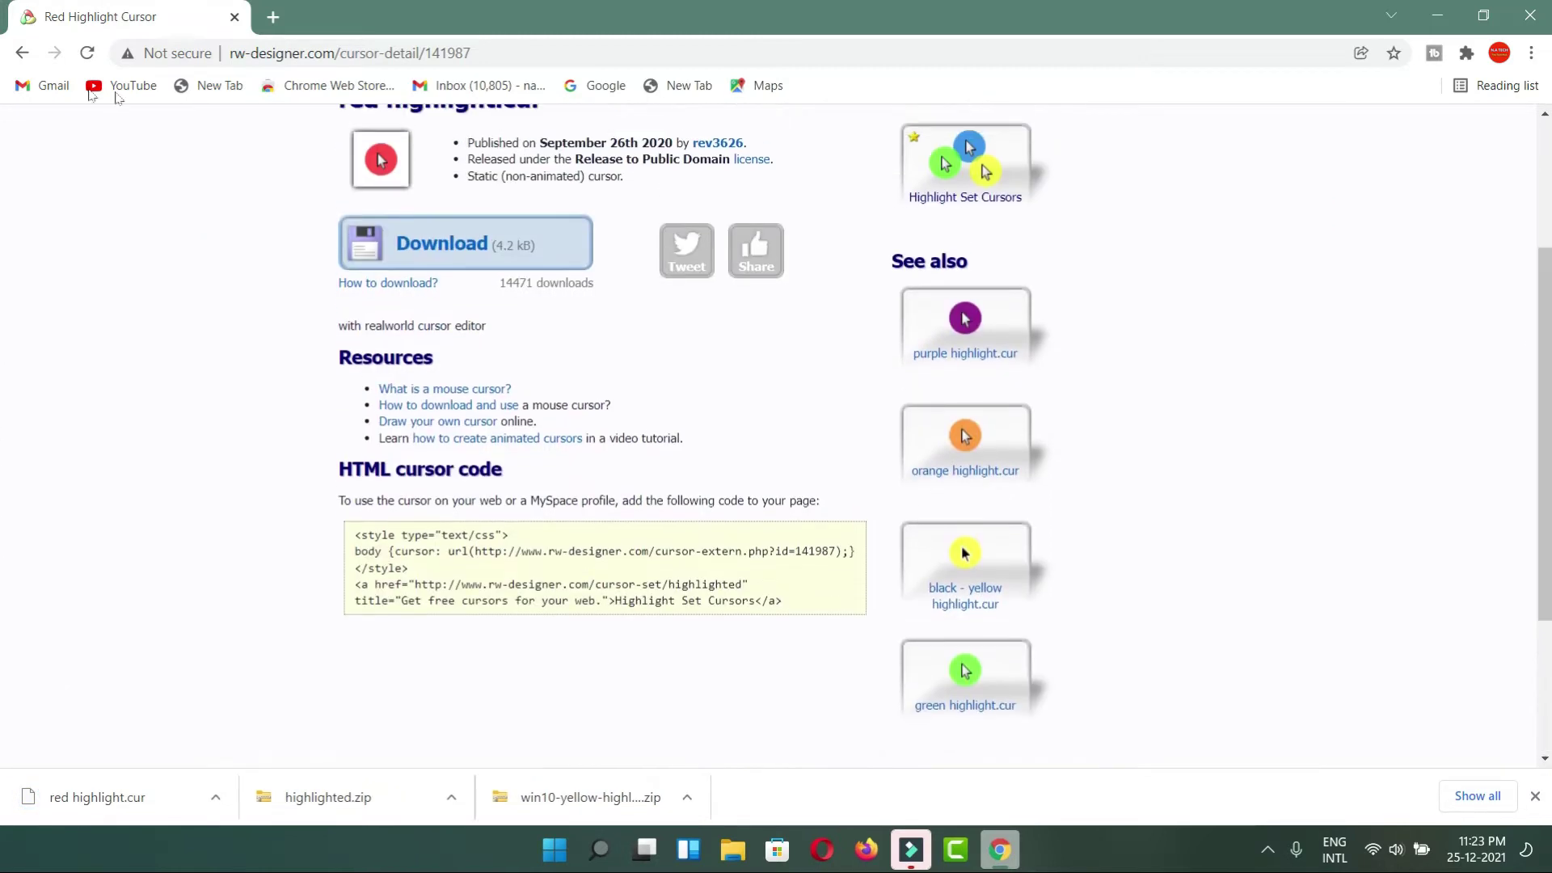
Return to the Highlight Set Cursors page and download the blue highlight.cur cursor.
left_click(12, 53)
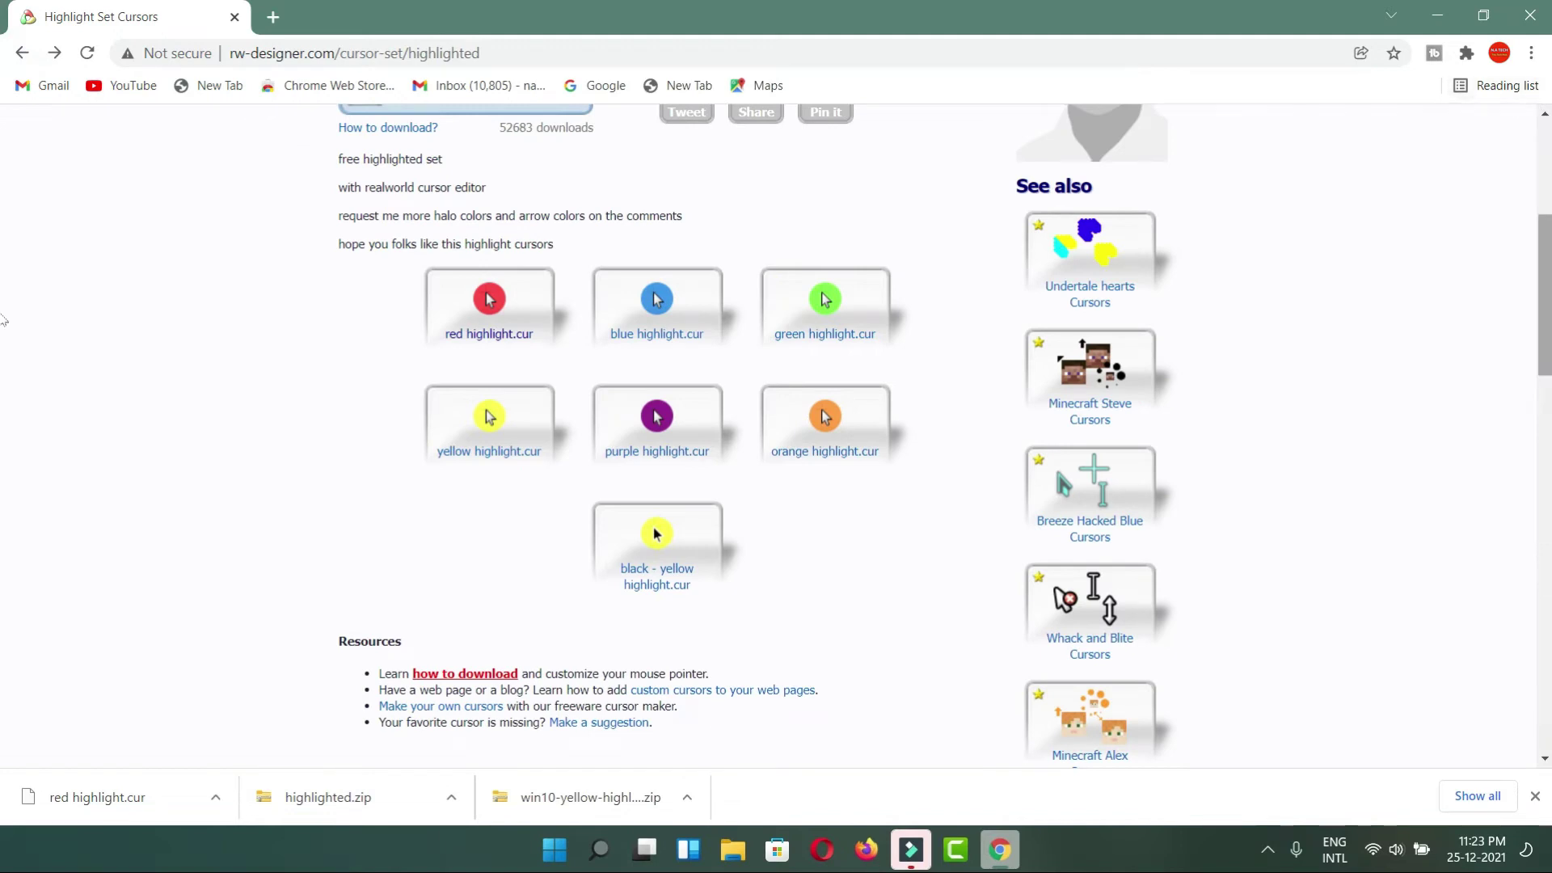
mouse_move(1545, 307)
left_mouse_down()
mouse_move(1545, 335)
mouse_move(1546, 305)
left_mouse_up()
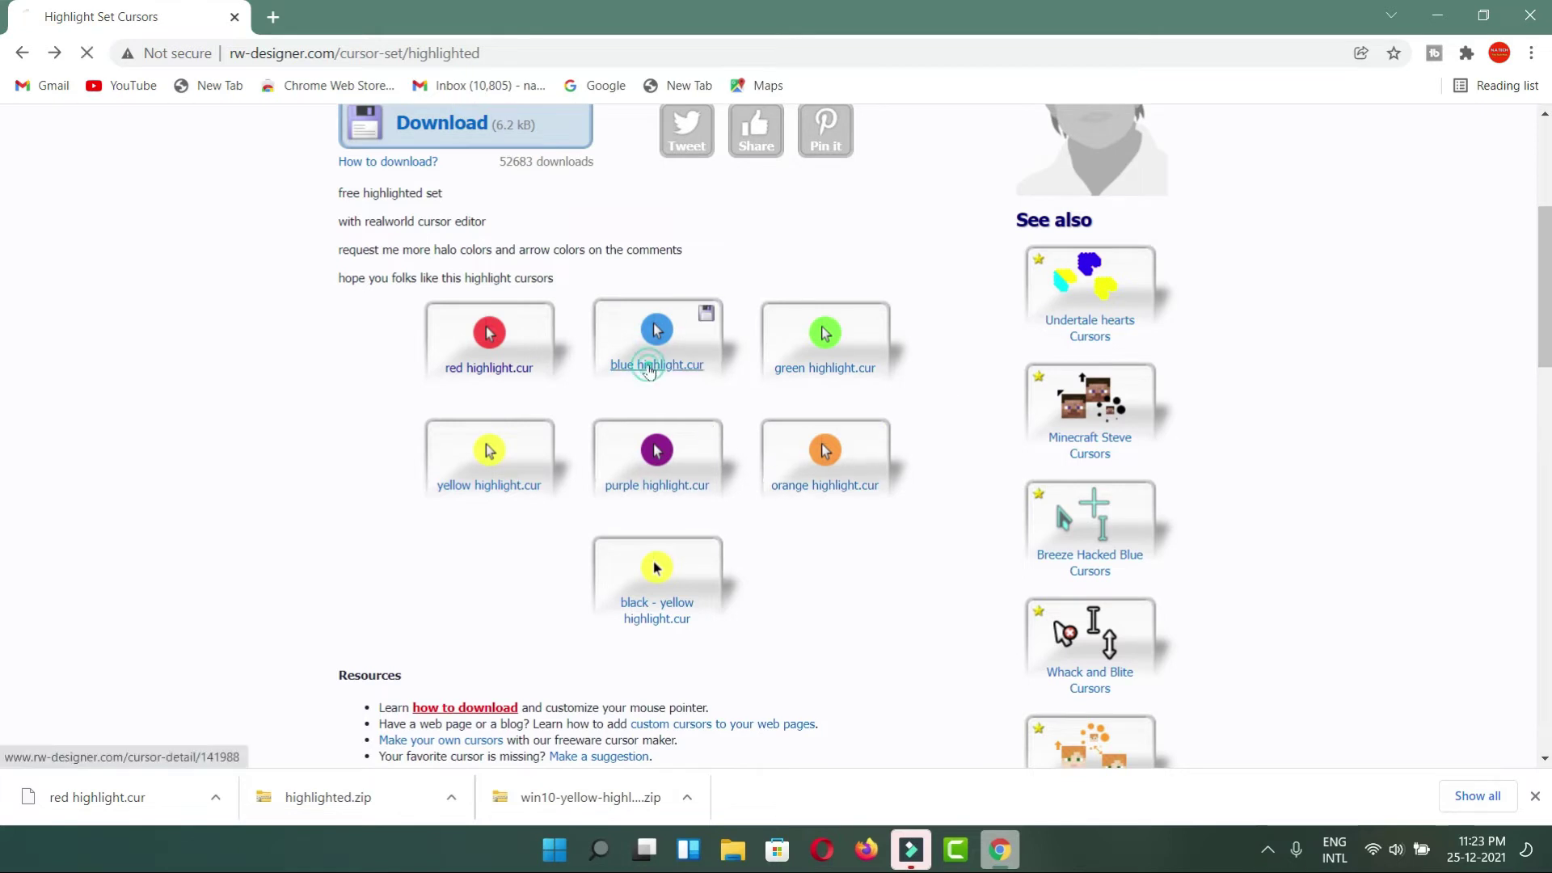
left_click(653, 356)
left_click(413, 472)
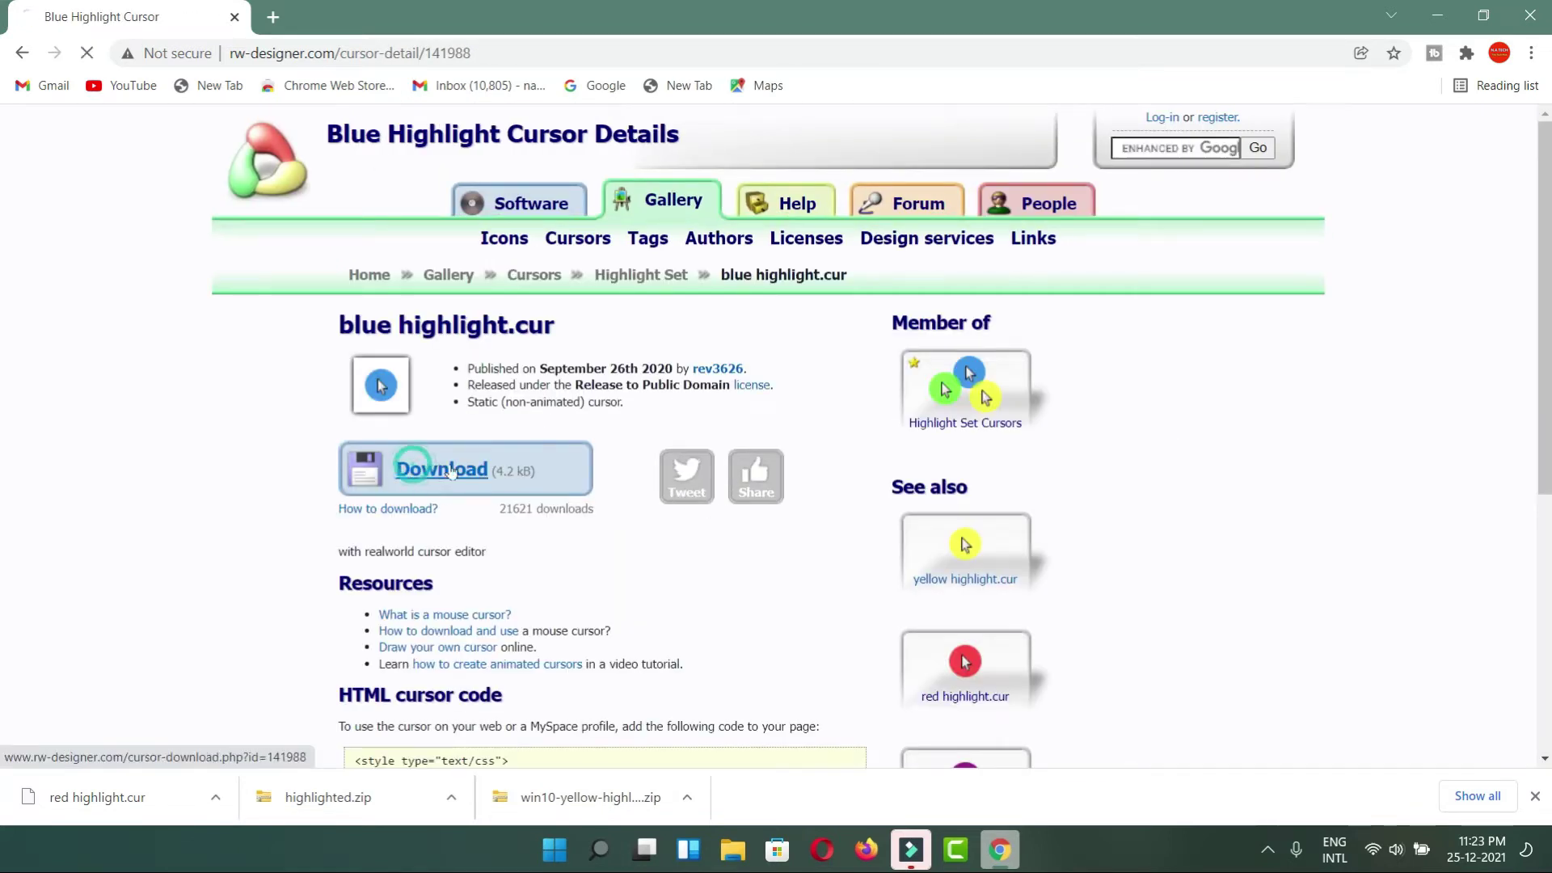
Return to the cursor search results and download the animated cursor all colors highlight.ani.
left_click(22, 52)
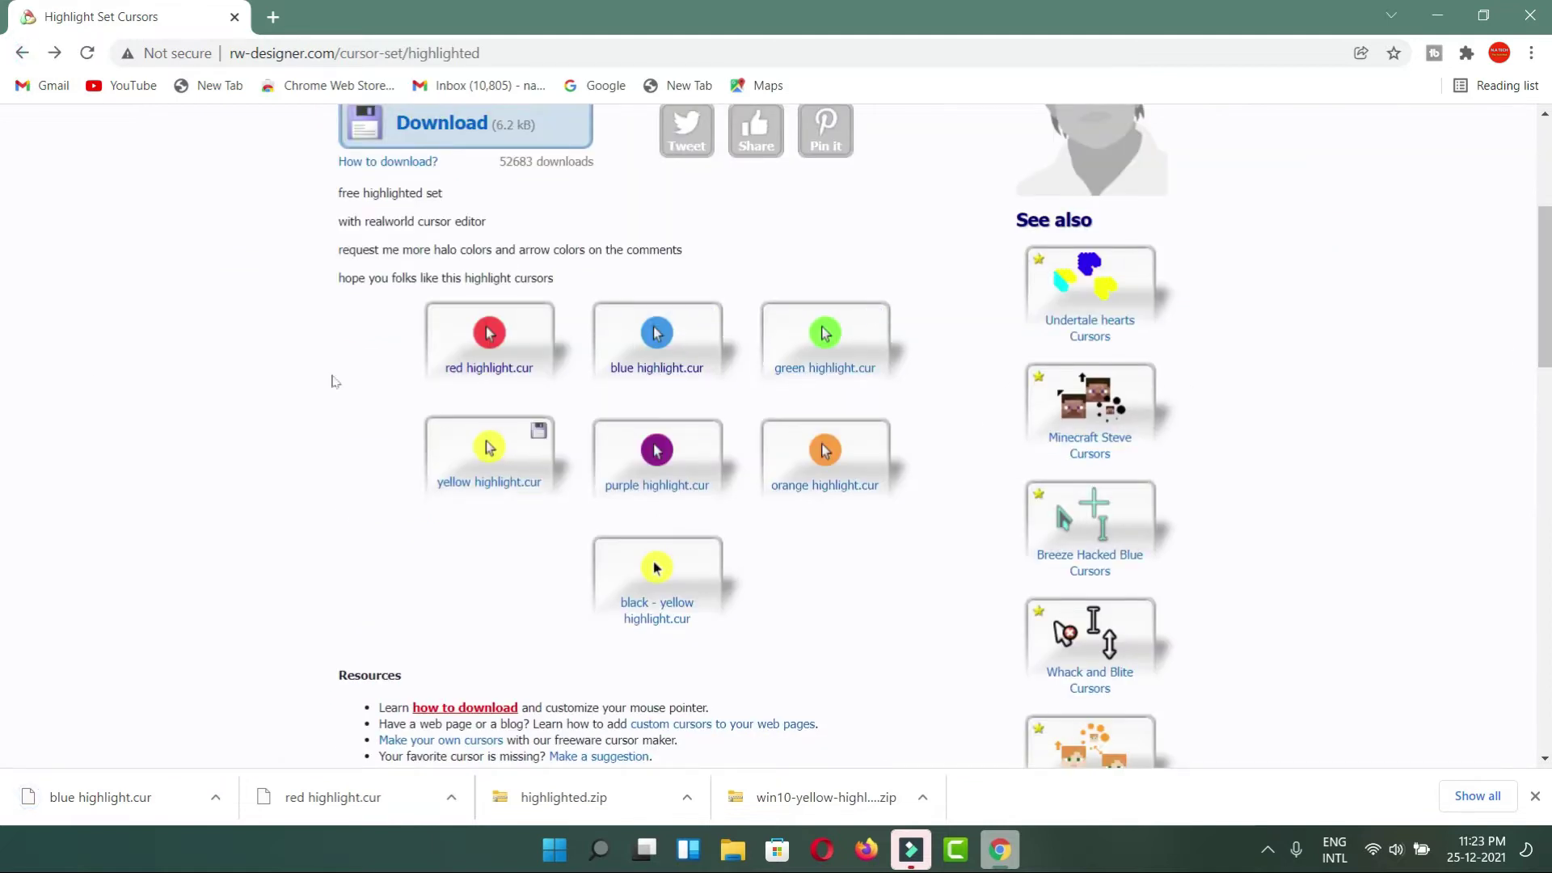
key("alt+Left")
left_click(613, 462)
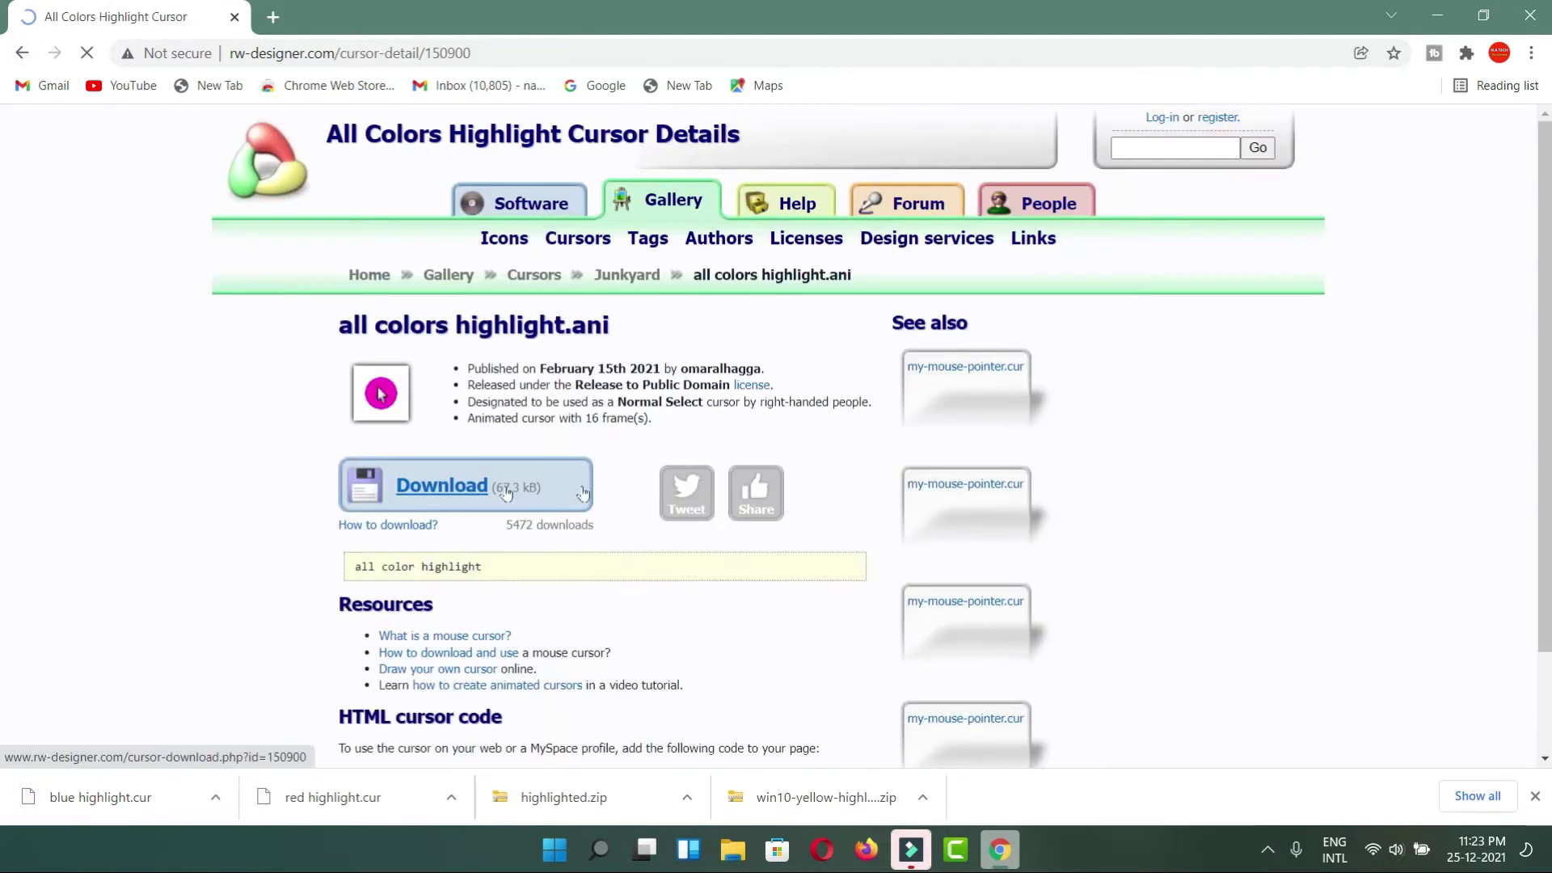
left_click(431, 487)
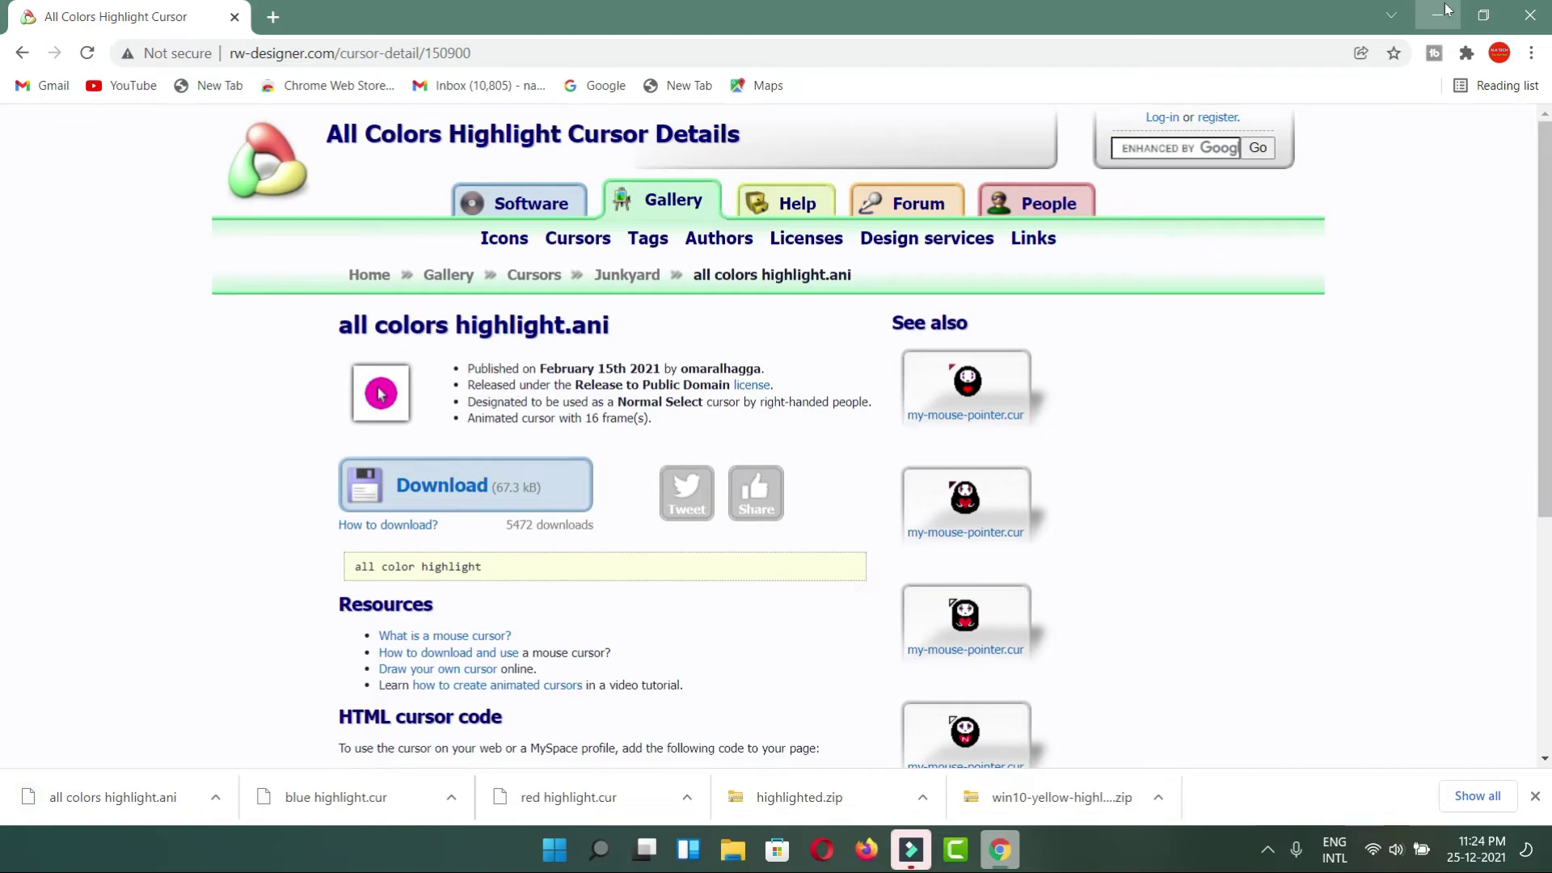
Minimize the browser and open the Downloads folder in File Explorer.
left_click(1437, 16)
key("super+e")
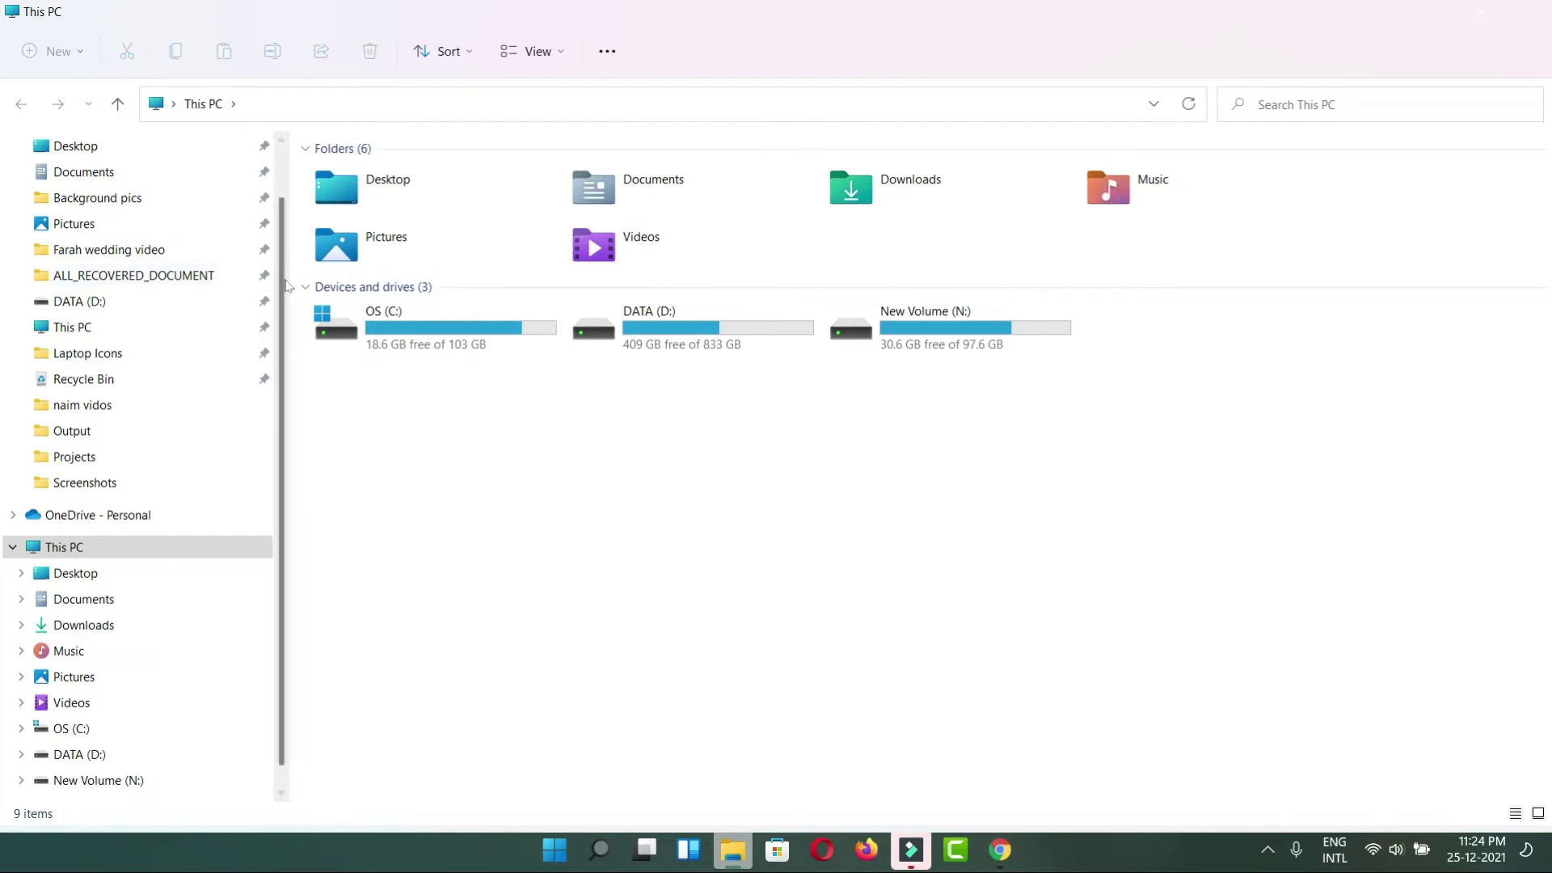
scroll(272, 179, "up", 1)
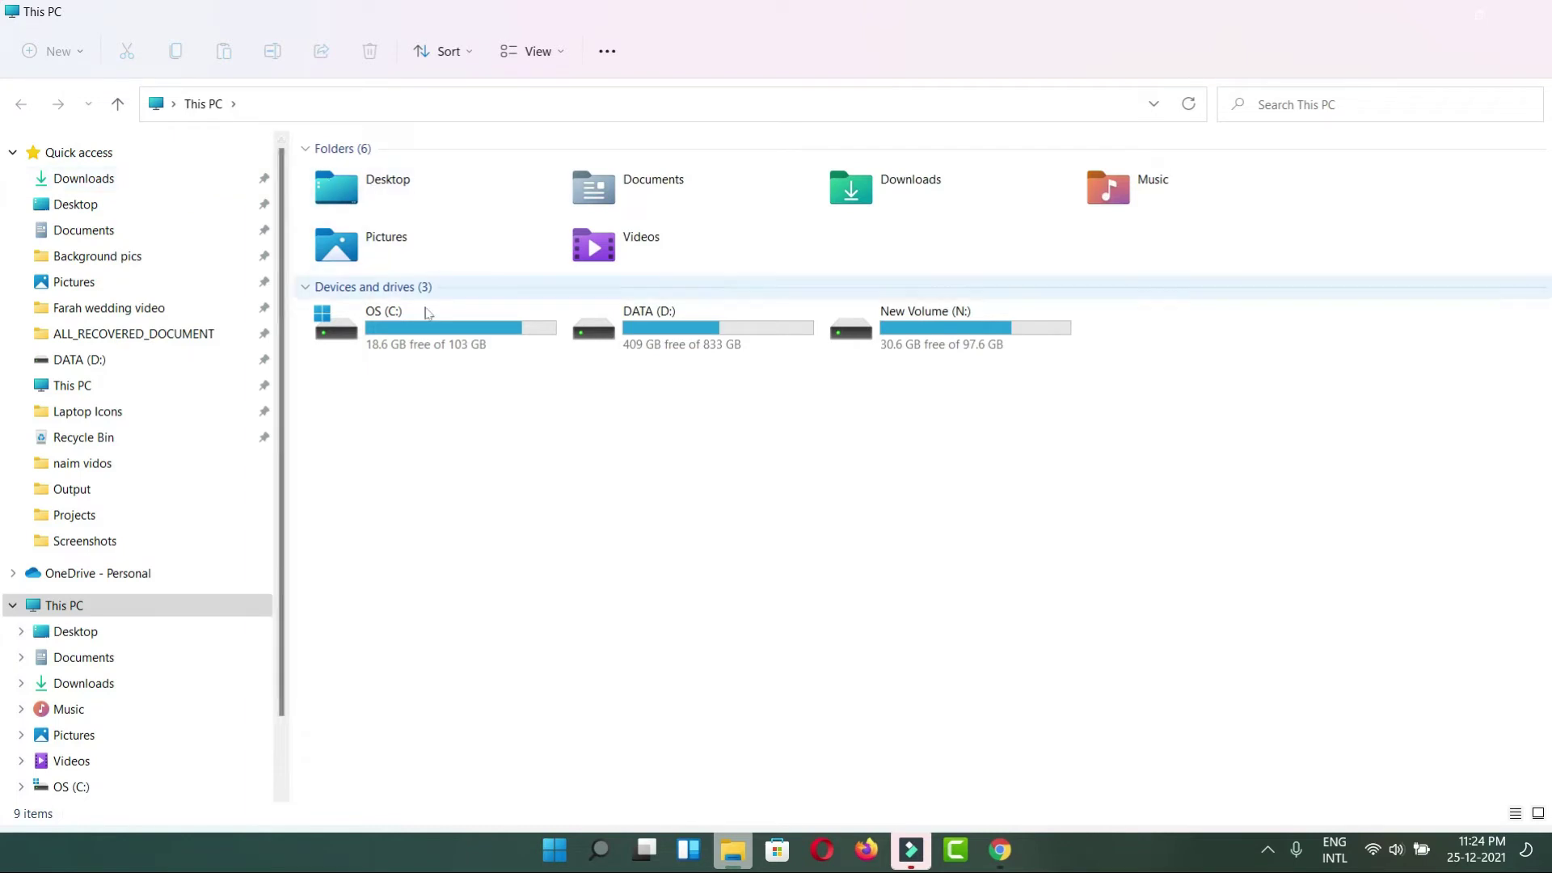
left_click(877, 193)
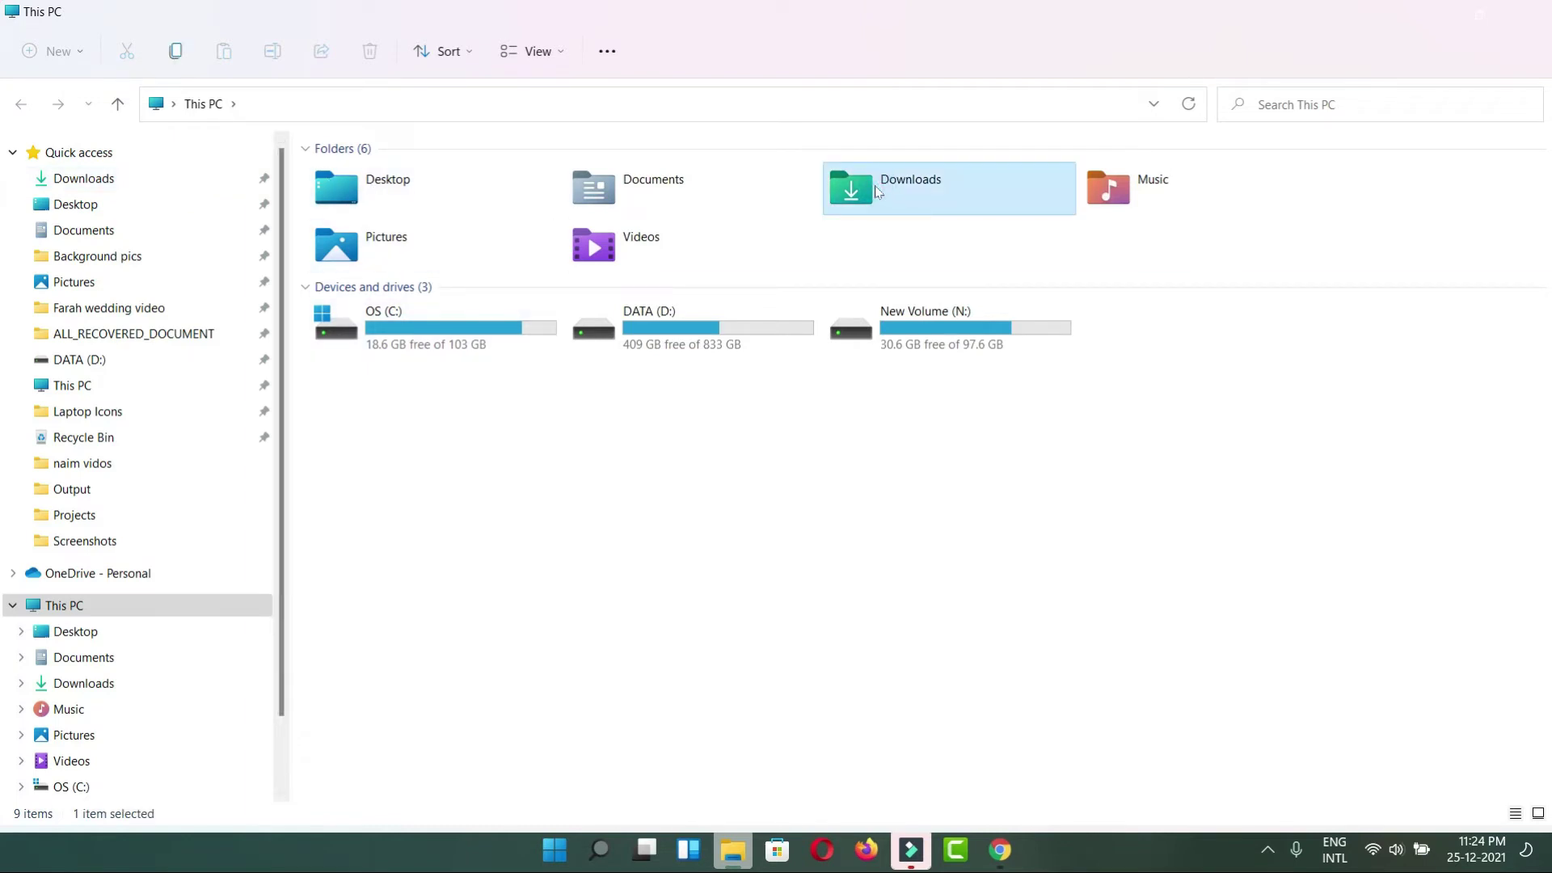
double_click(877, 193)
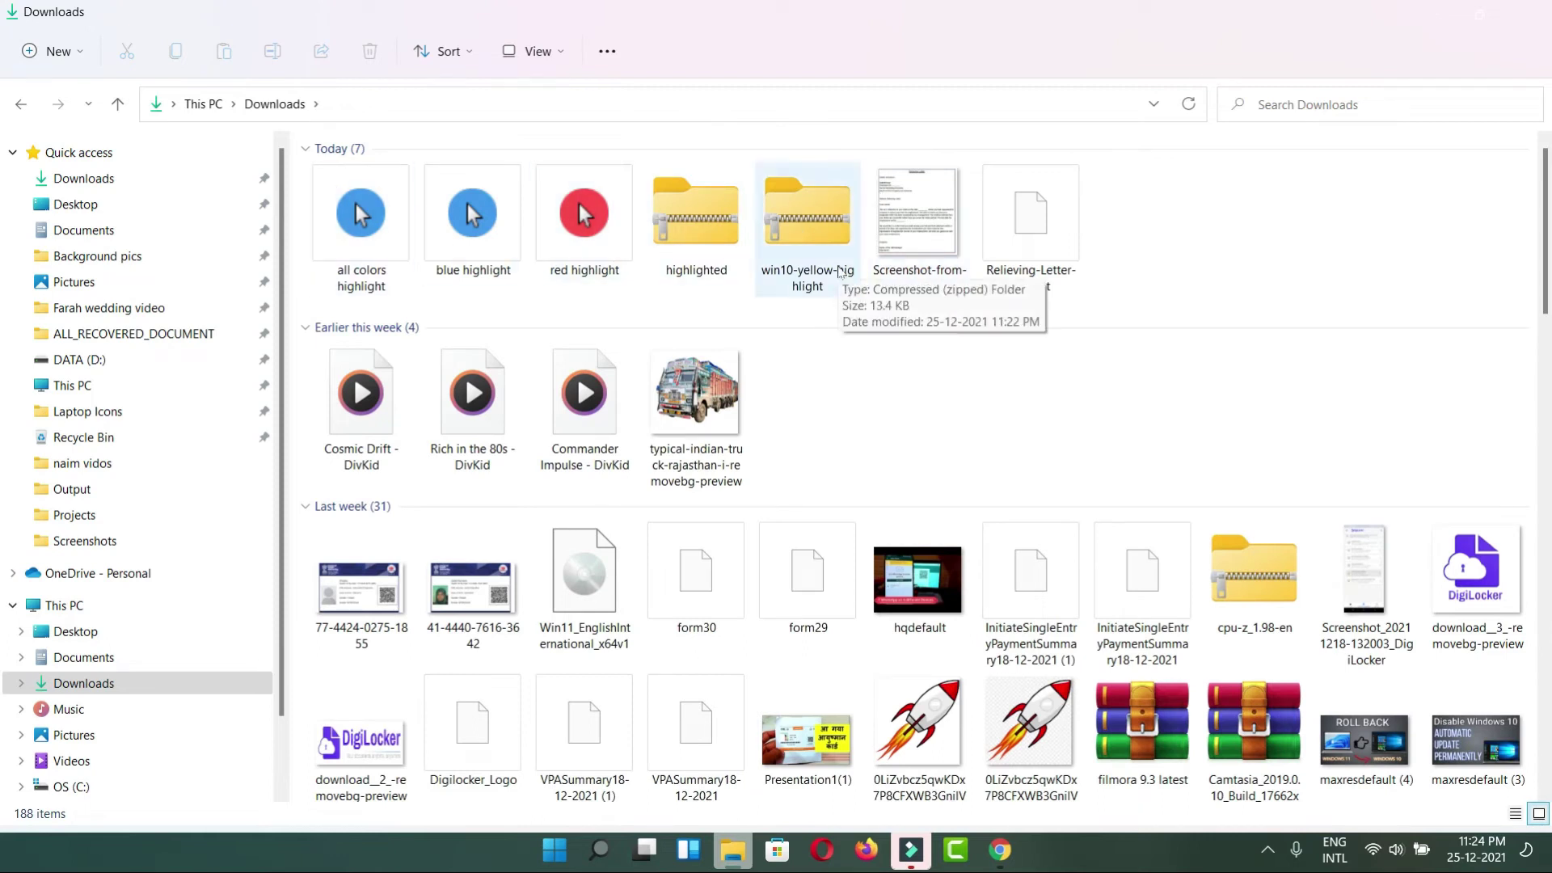
Copy the five downloaded cursor files, from all colors highlight through the win10-yellow-highlight archive.
left_click(794, 242)
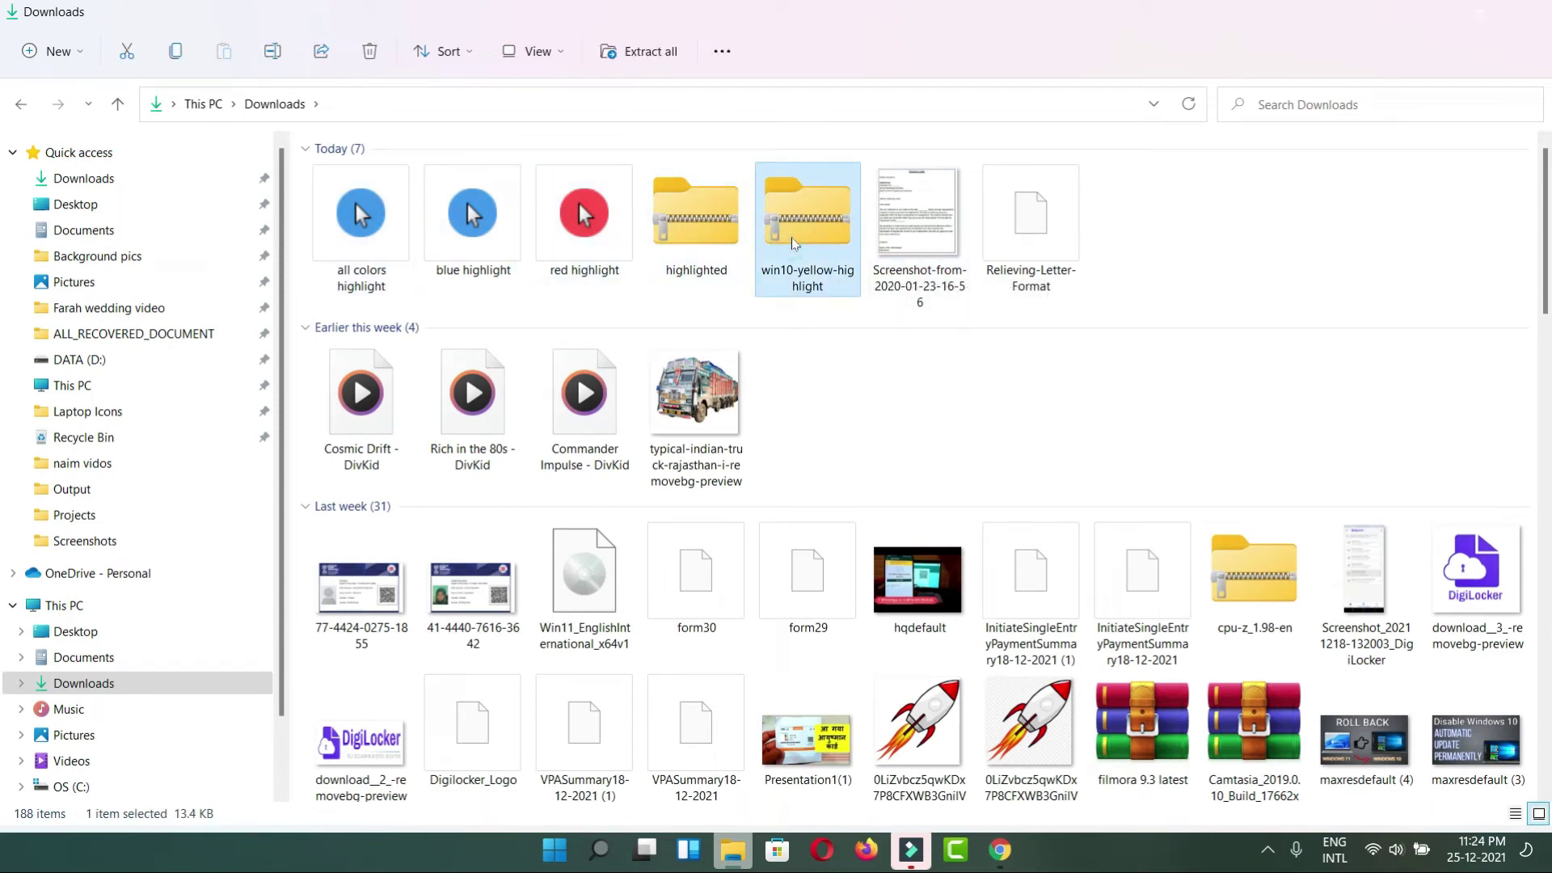
key("shift+Left")
key("shift+Left")
key("shift+Left")
key("shift+Left")
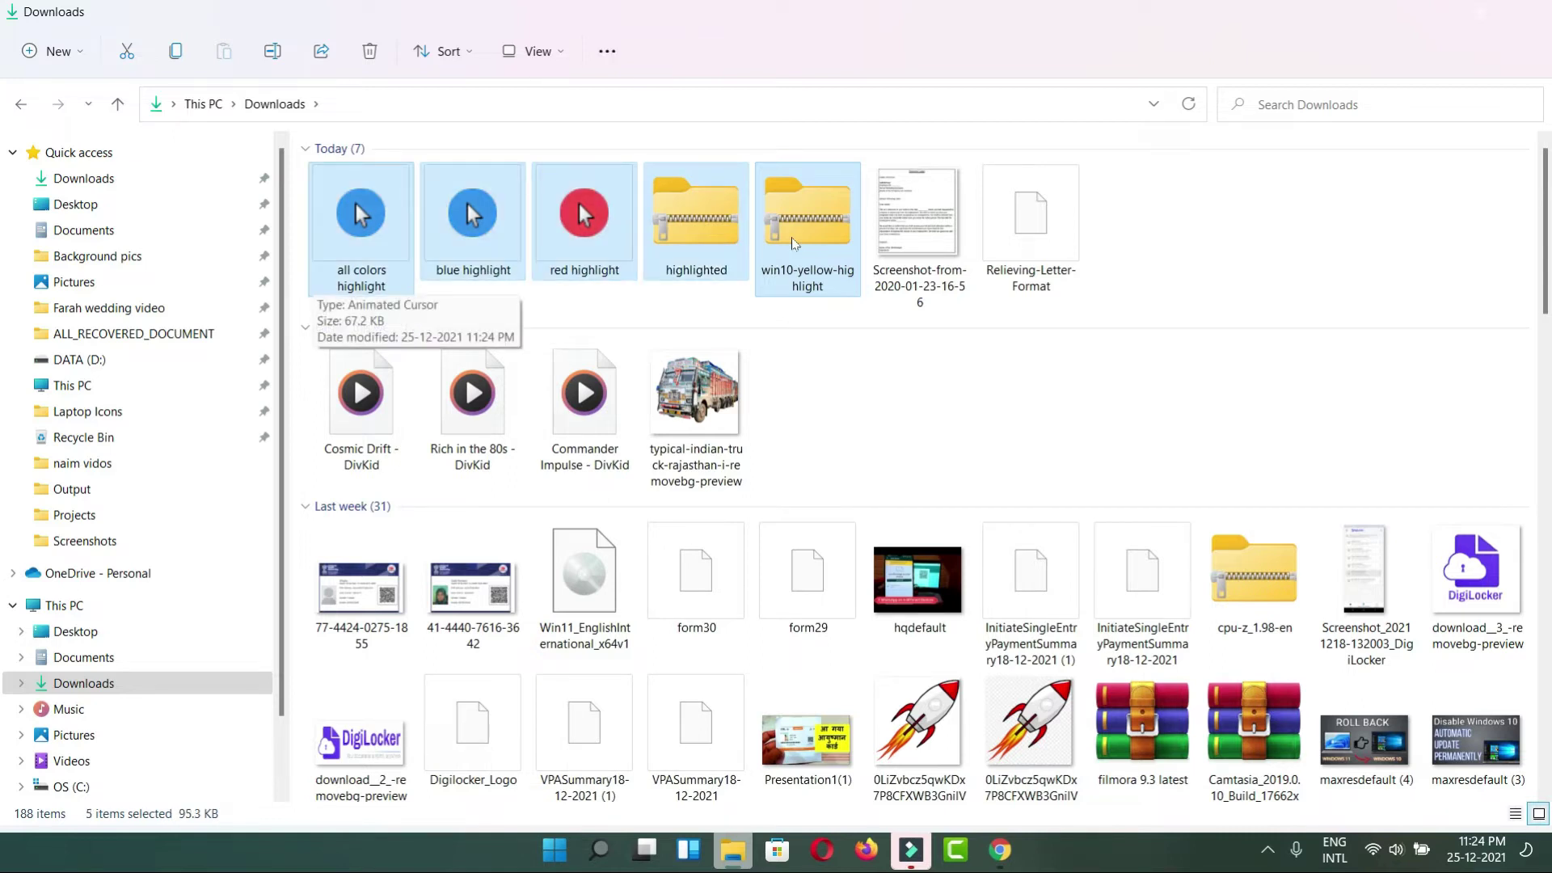
key("ctrl+c")
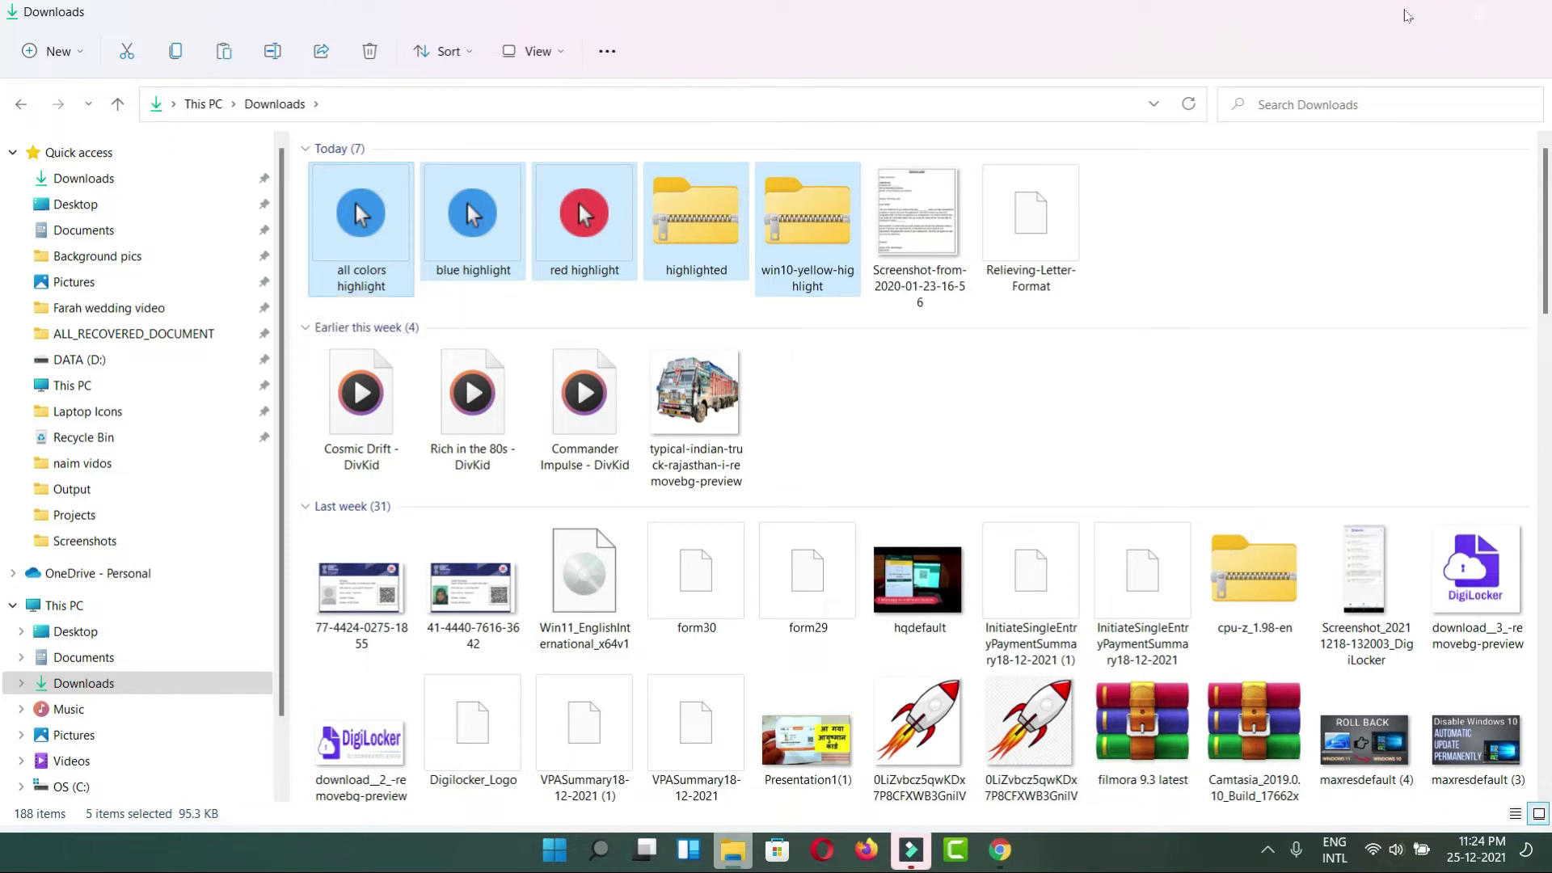
Show the desktop, search Windows for "mouse sett" and open Mouse settings.
key("super+d")
left_click(613, 859)
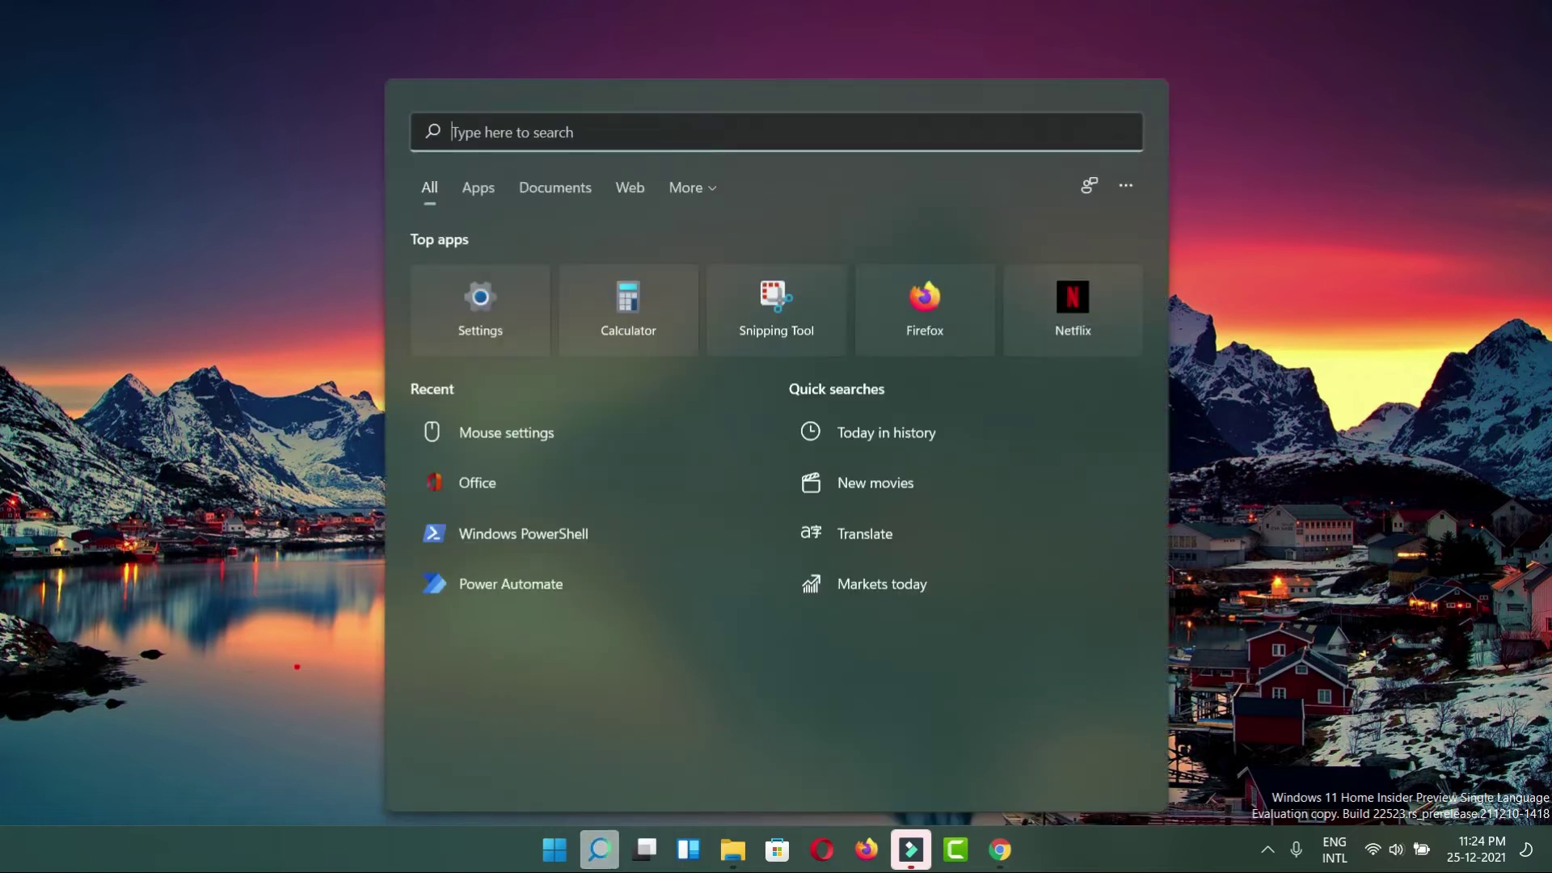
type("mous")
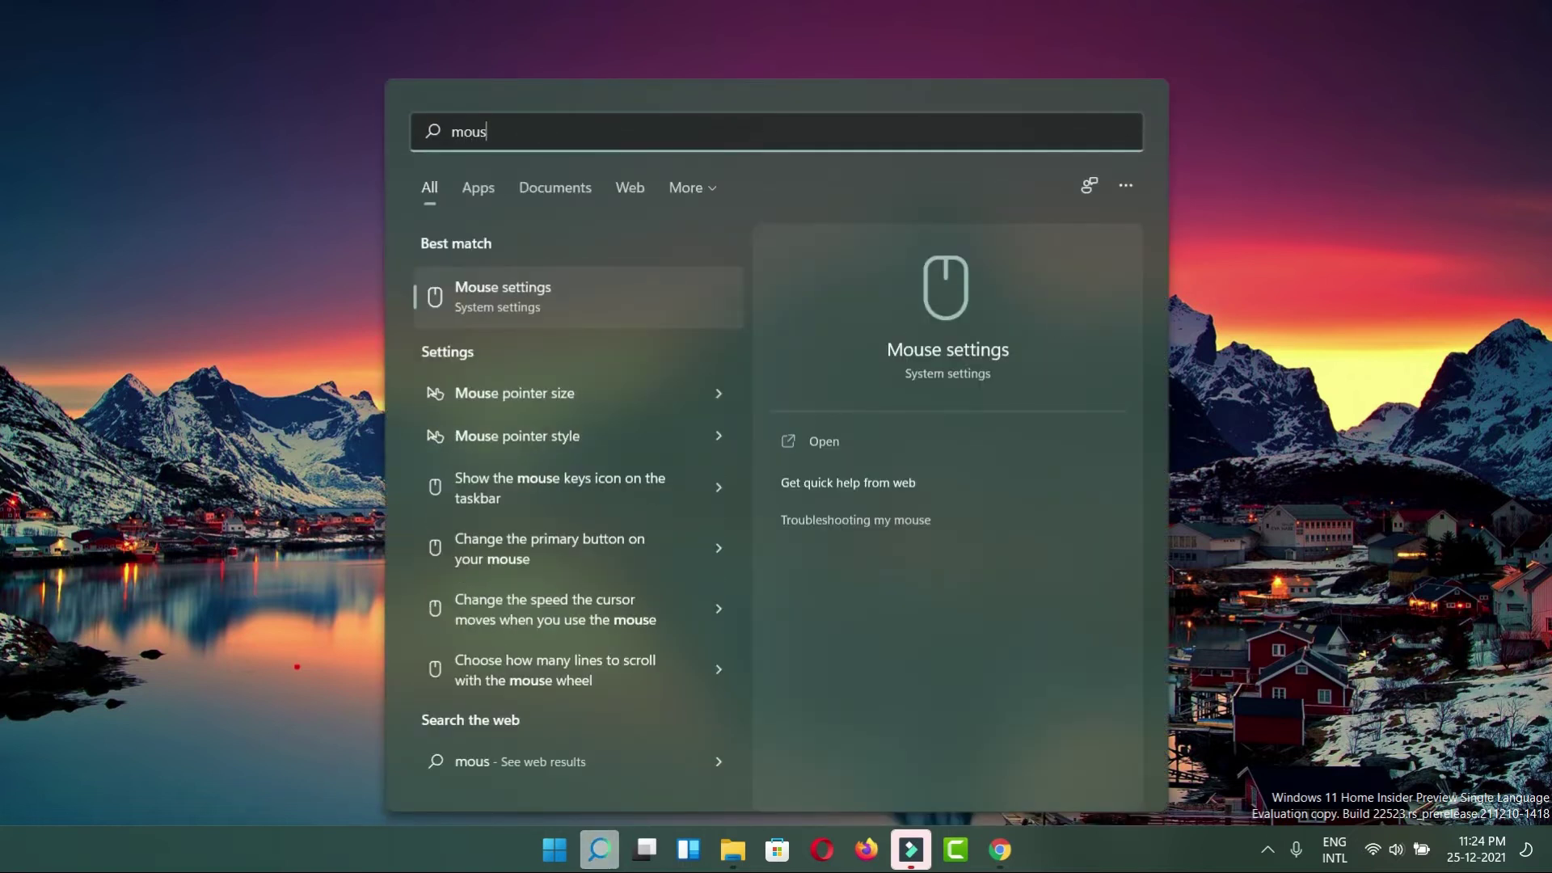
type("e sett")
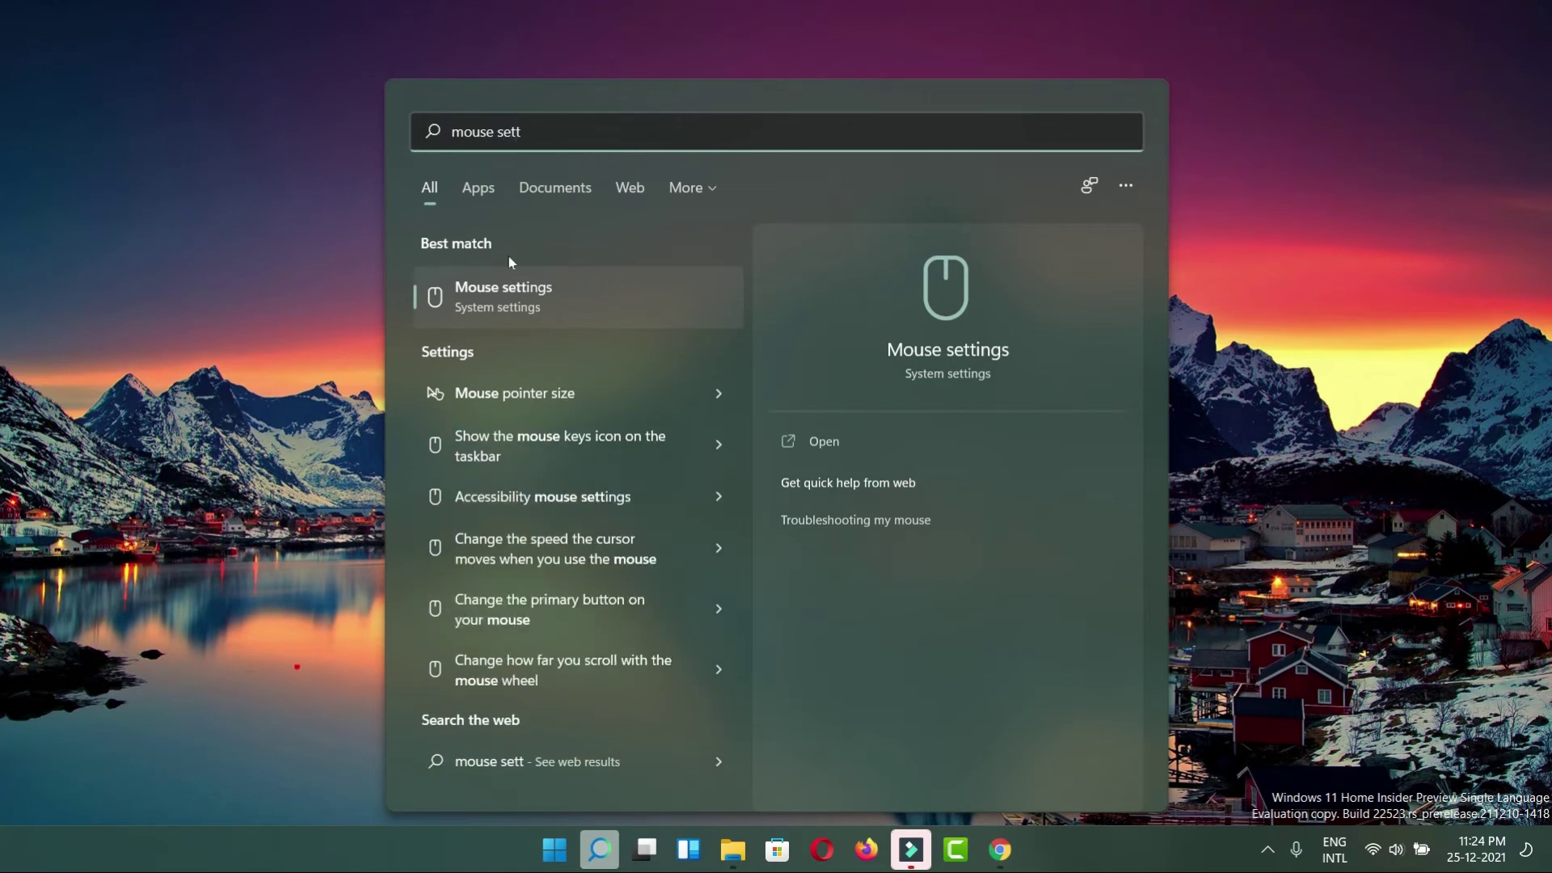
left_click(492, 287)
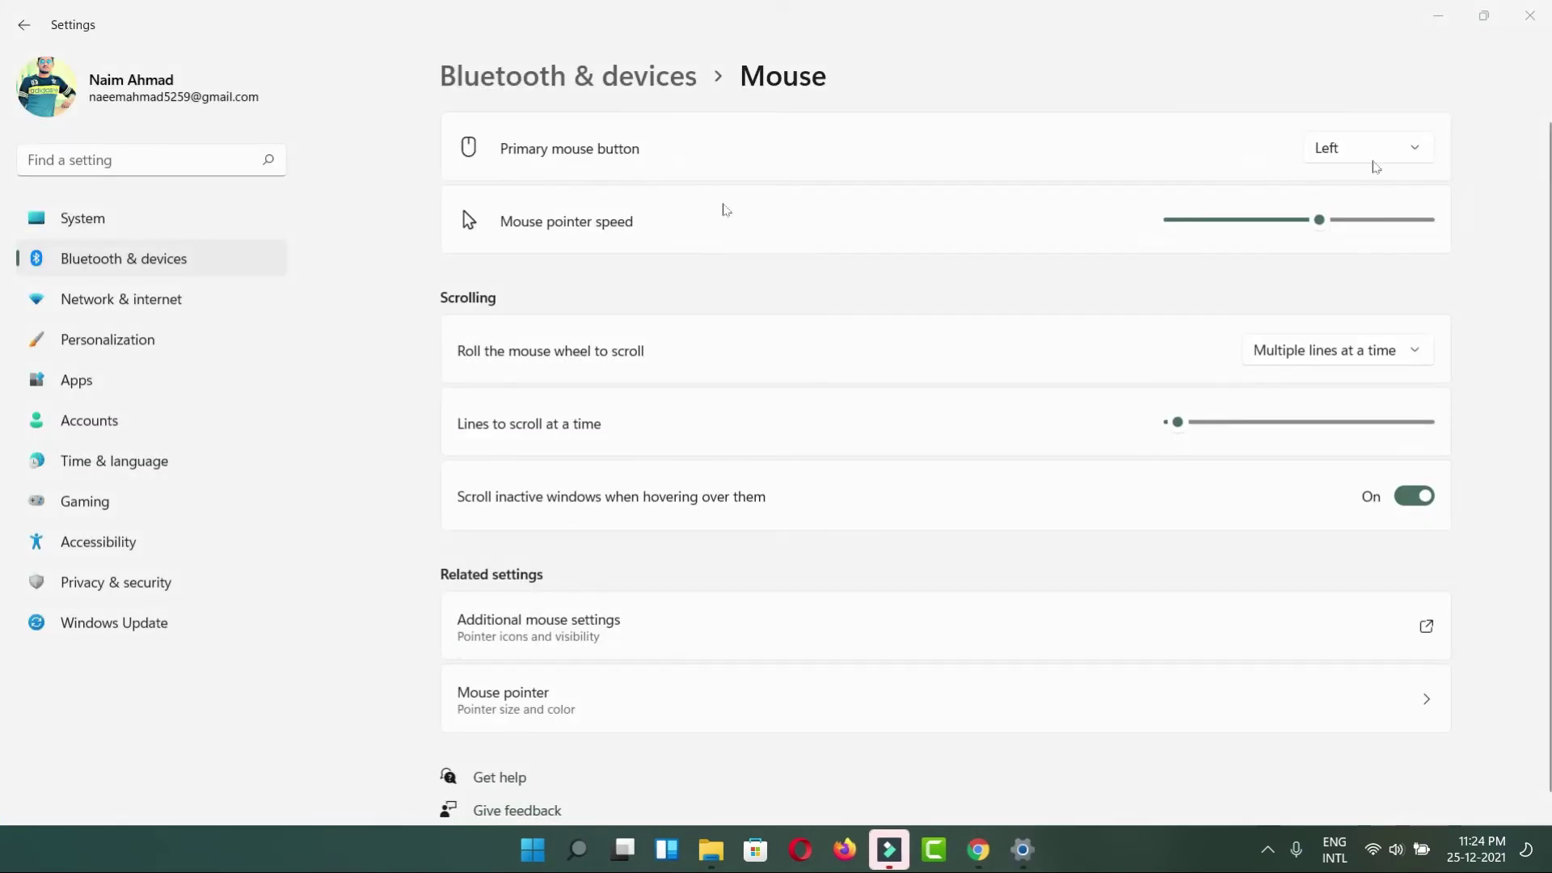
Open the additional mouse settings and display the pointer customization list in Mouse Properties.
scroll(938, 452, "down", 1)
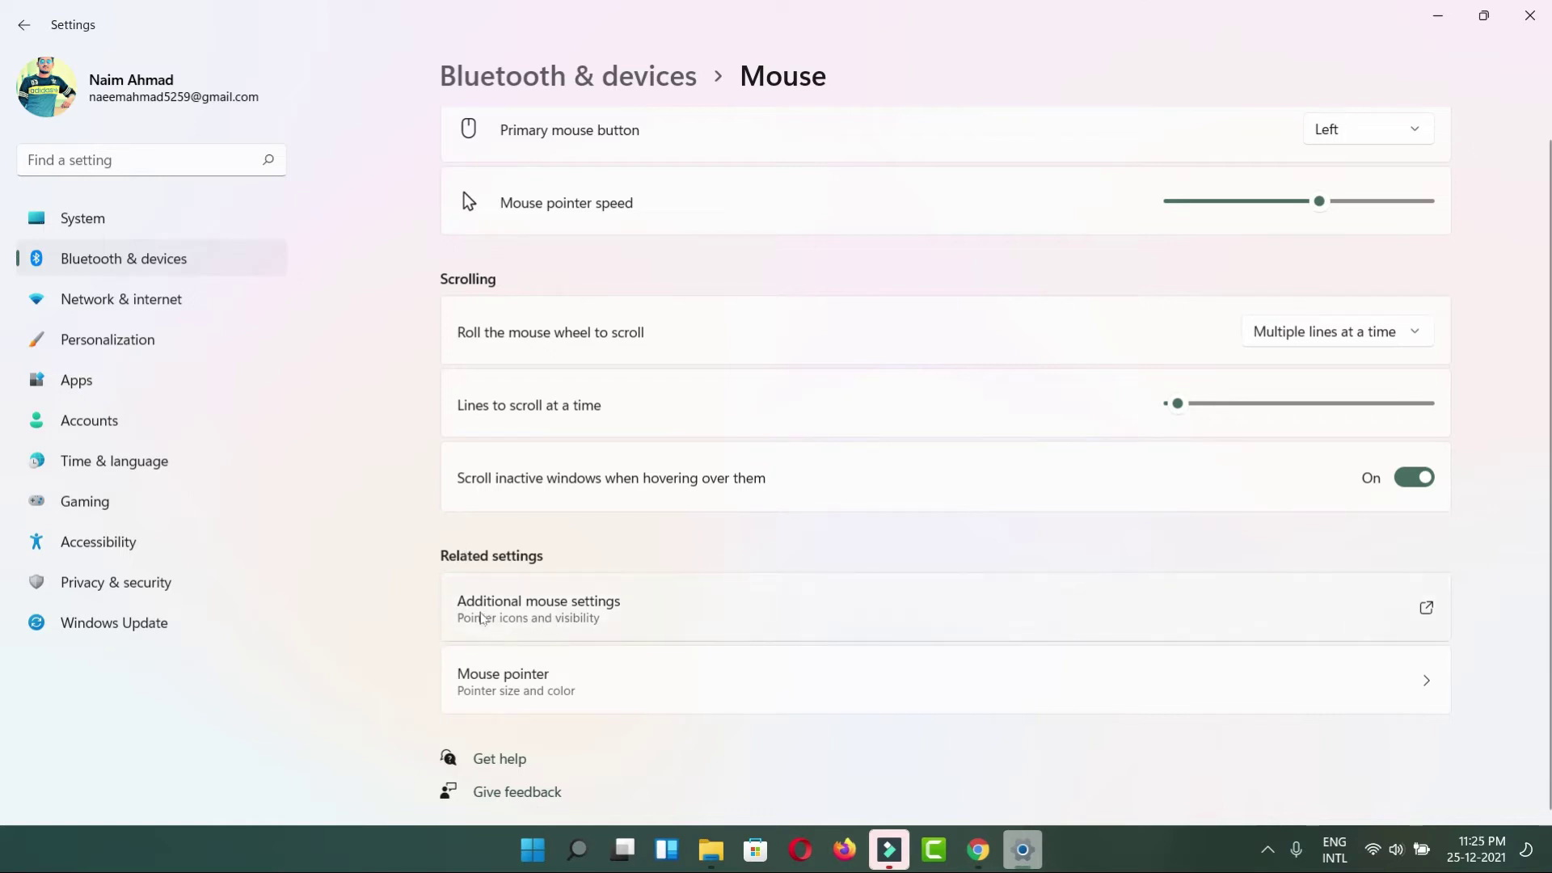
left_click(536, 612)
left_click_drag(329, 155, 627, 179)
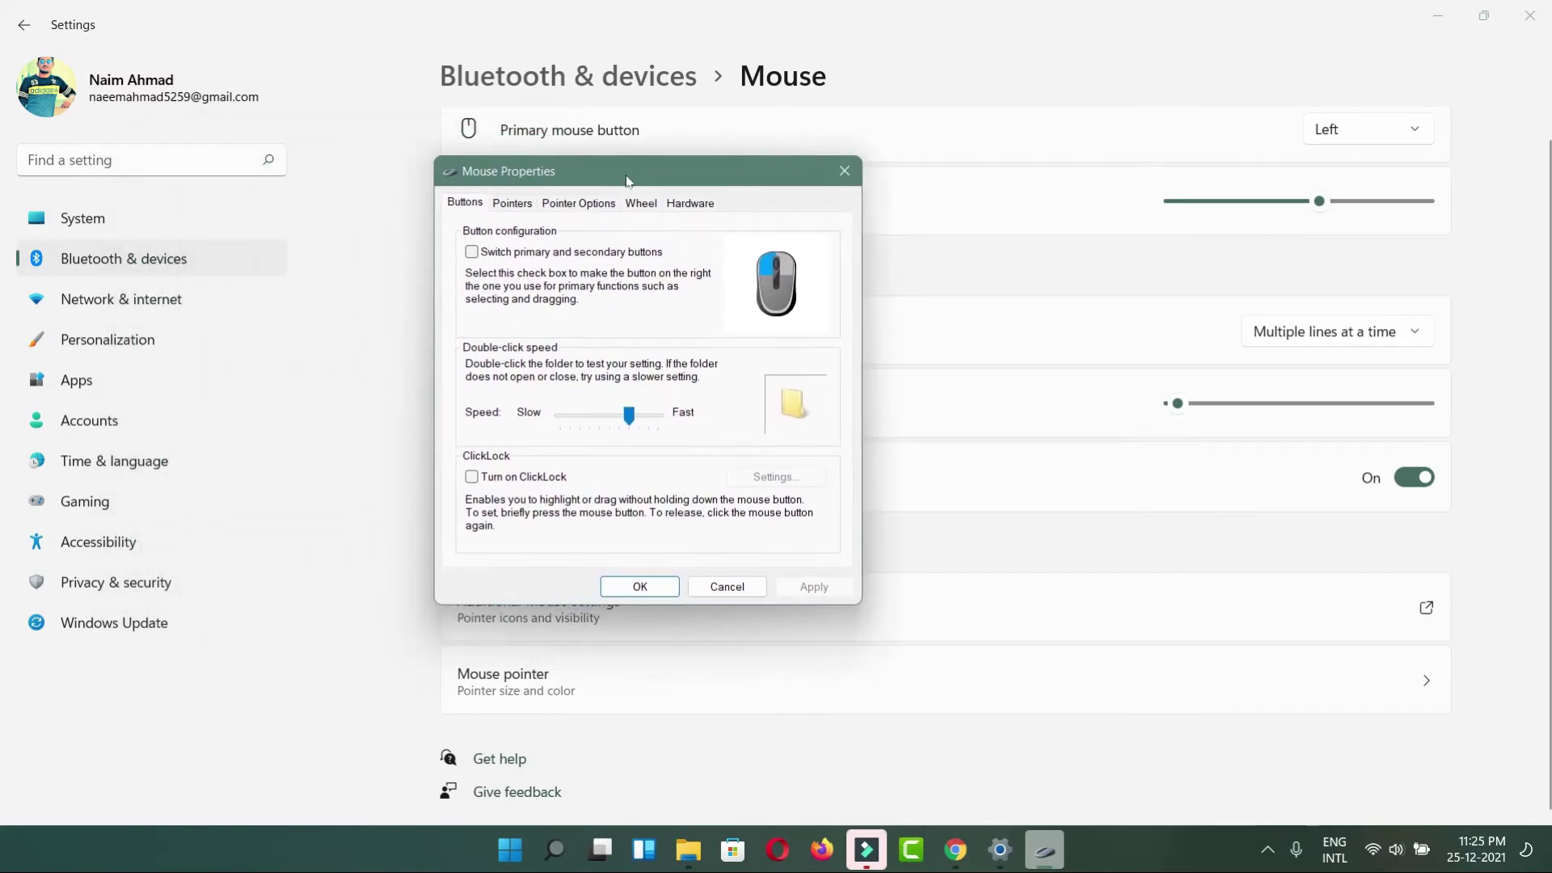
left_click_drag(627, 180, 590, 164)
left_click(473, 189)
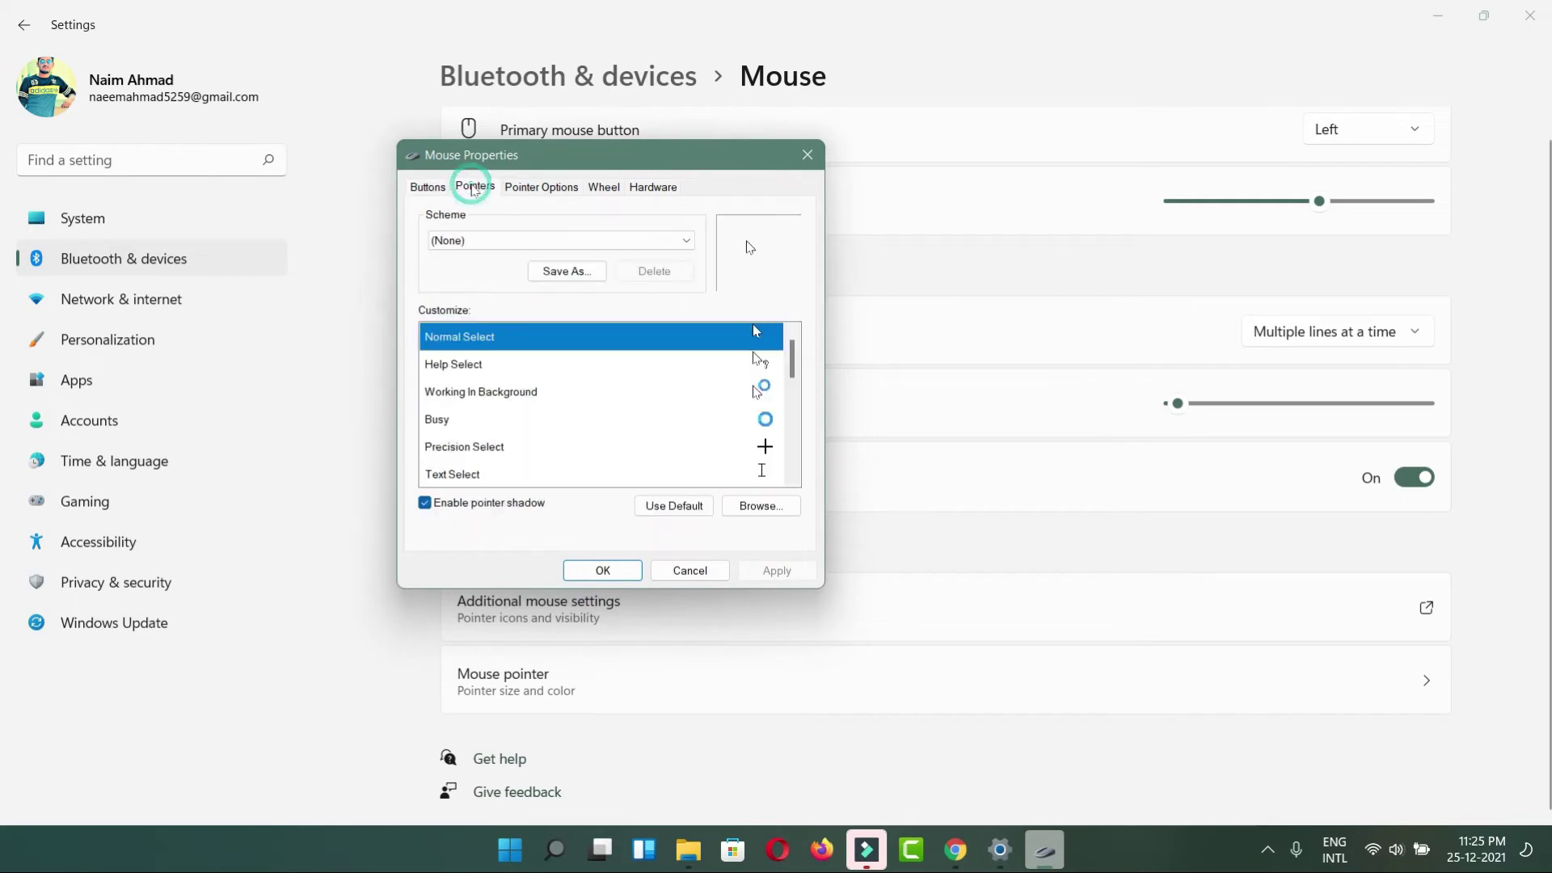
mouse_move(791, 356)
left_mouse_down()
mouse_move(794, 462)
mouse_move(793, 340)
left_mouse_up()
scroll(793, 372, "down", 4)
scroll(789, 374, "up", 4)
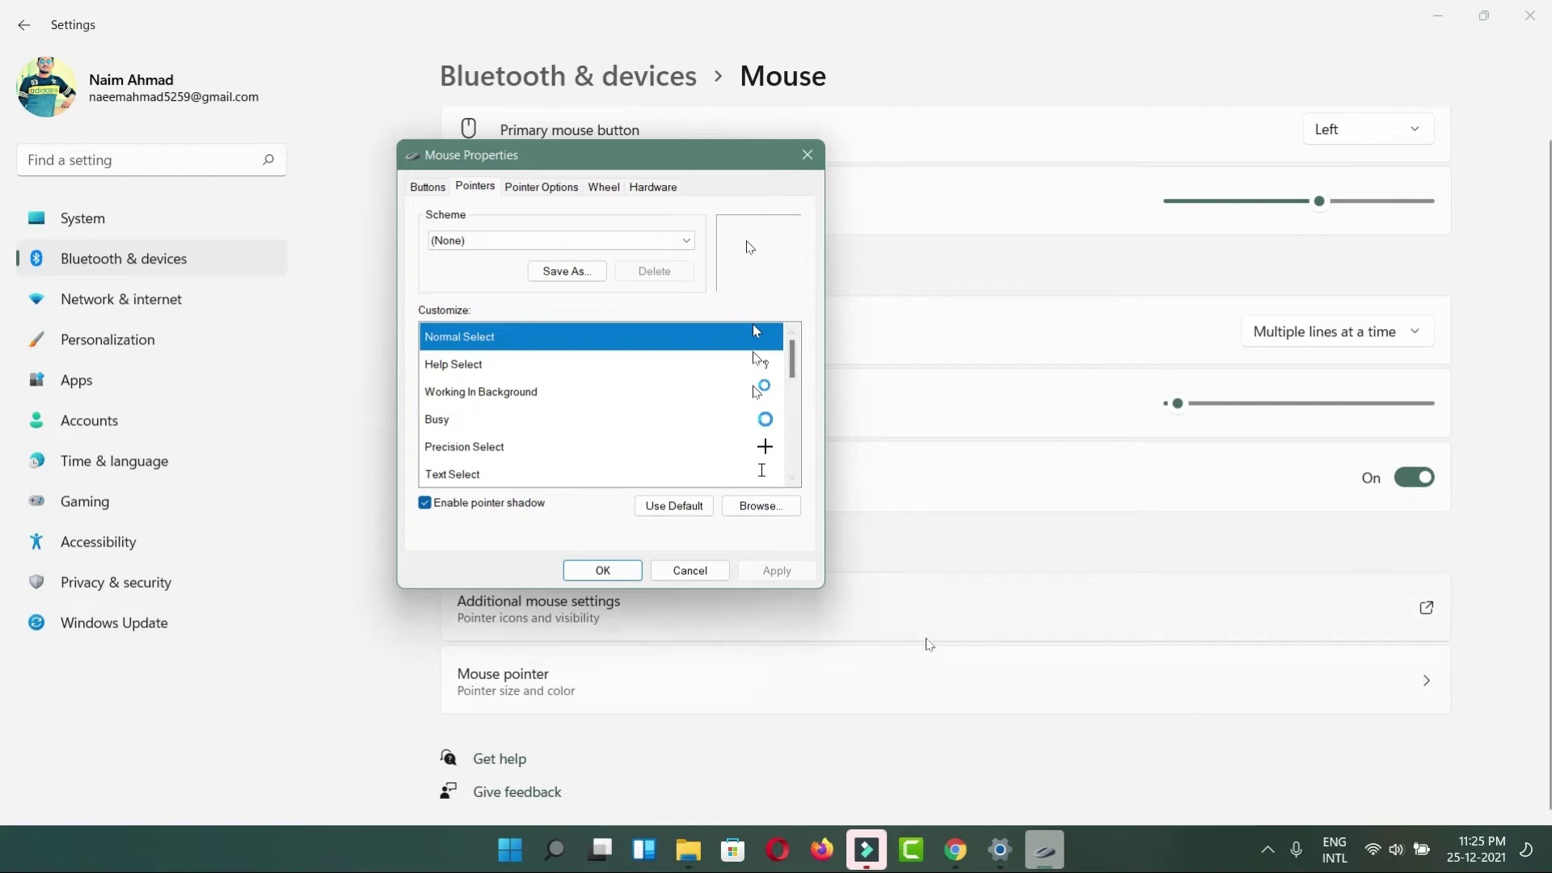
Switch to File Explorer and open the Cursors folder inside Windows on the OS (C:) drive.
left_click(689, 852)
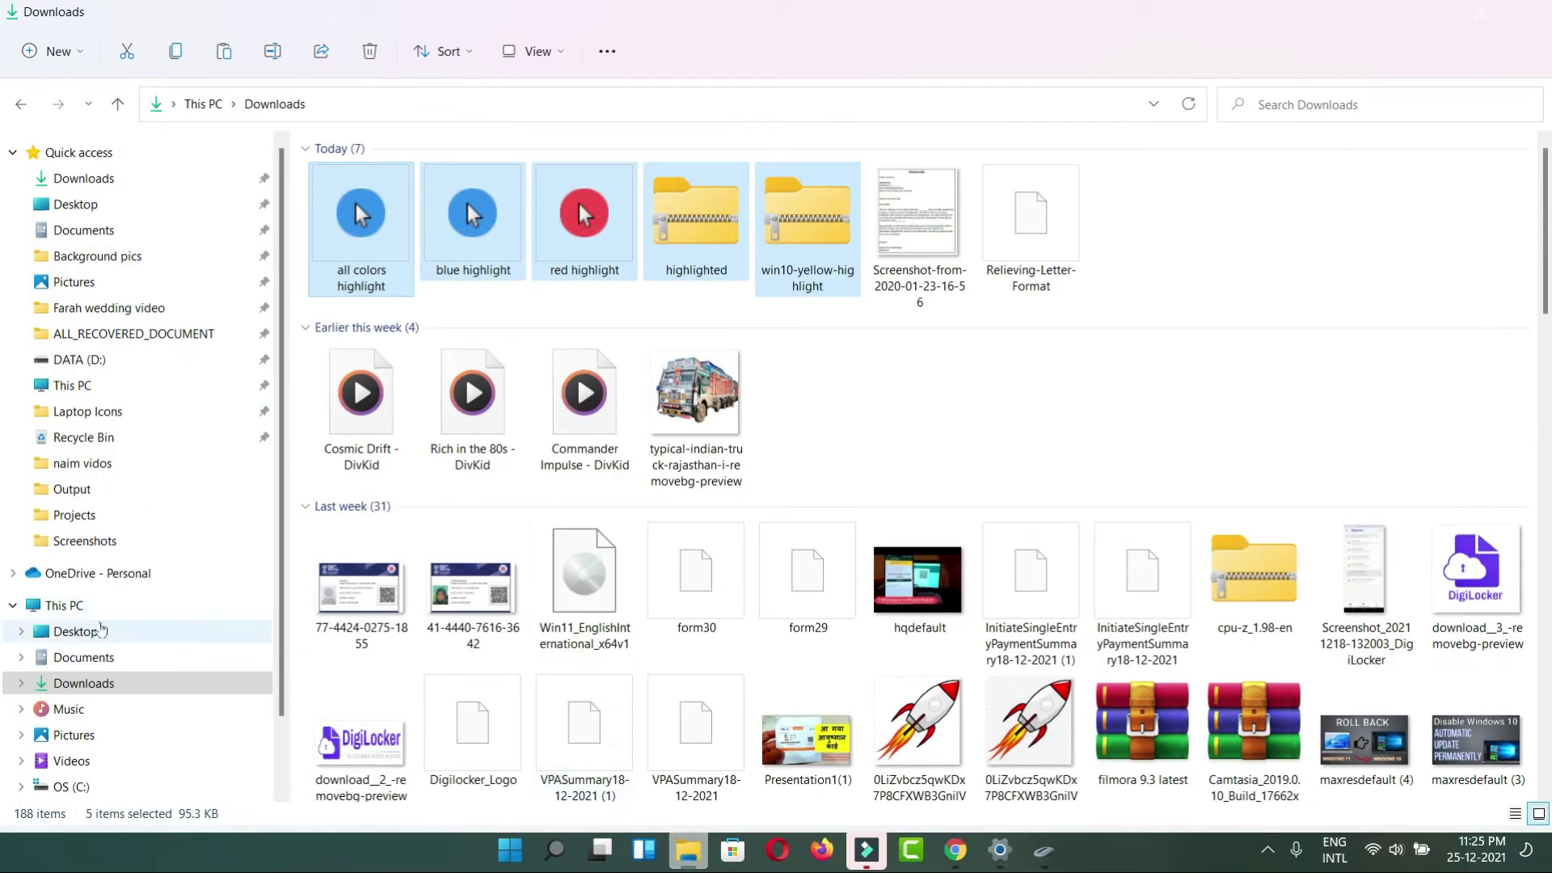
left_click(58, 606)
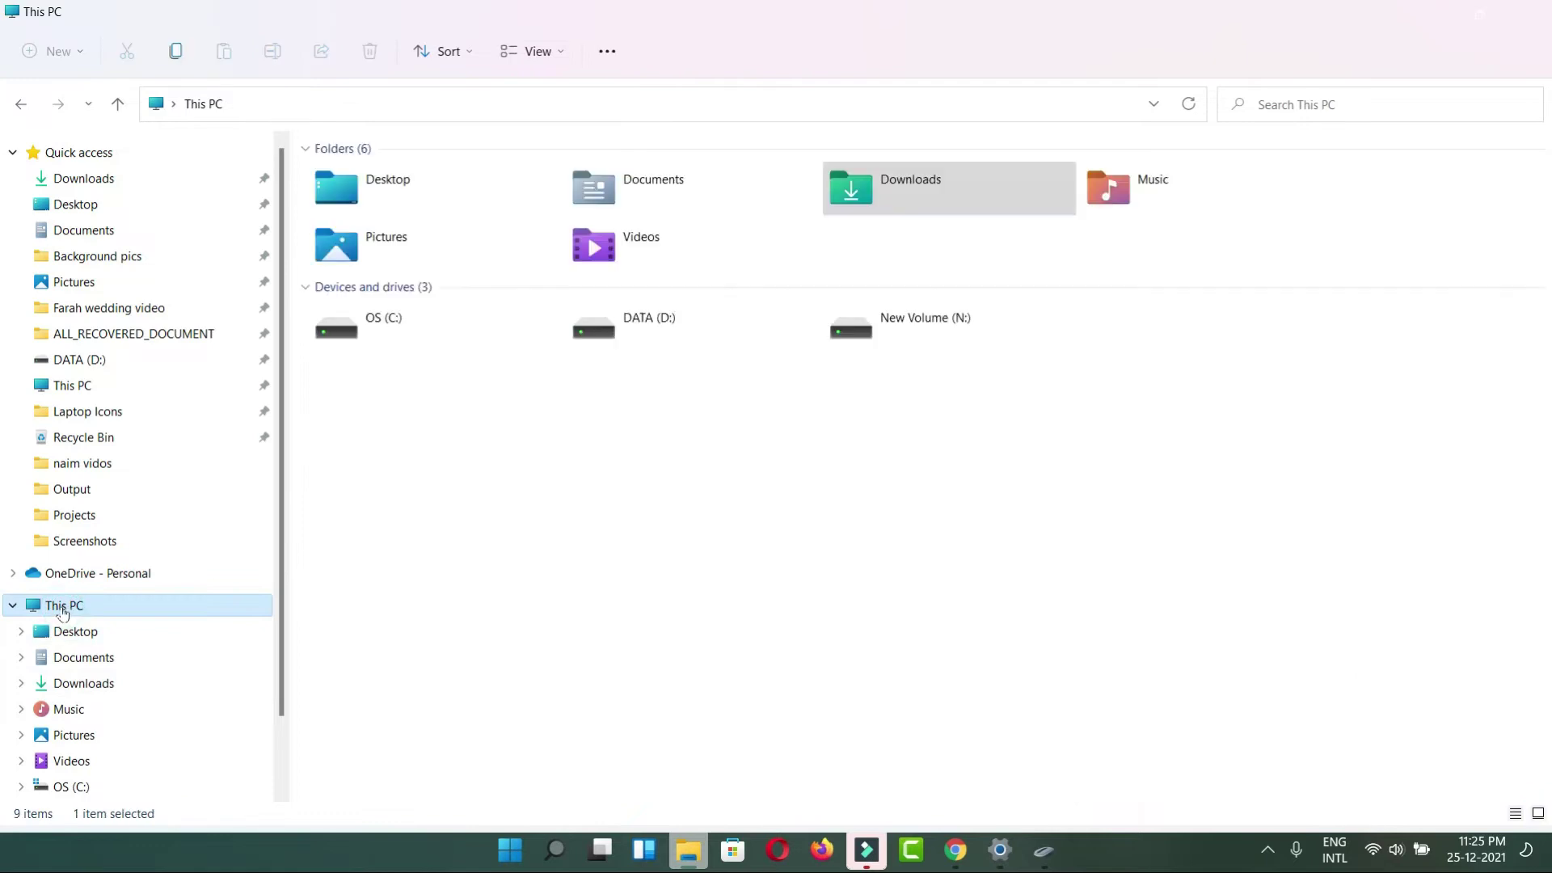
left_click(397, 333)
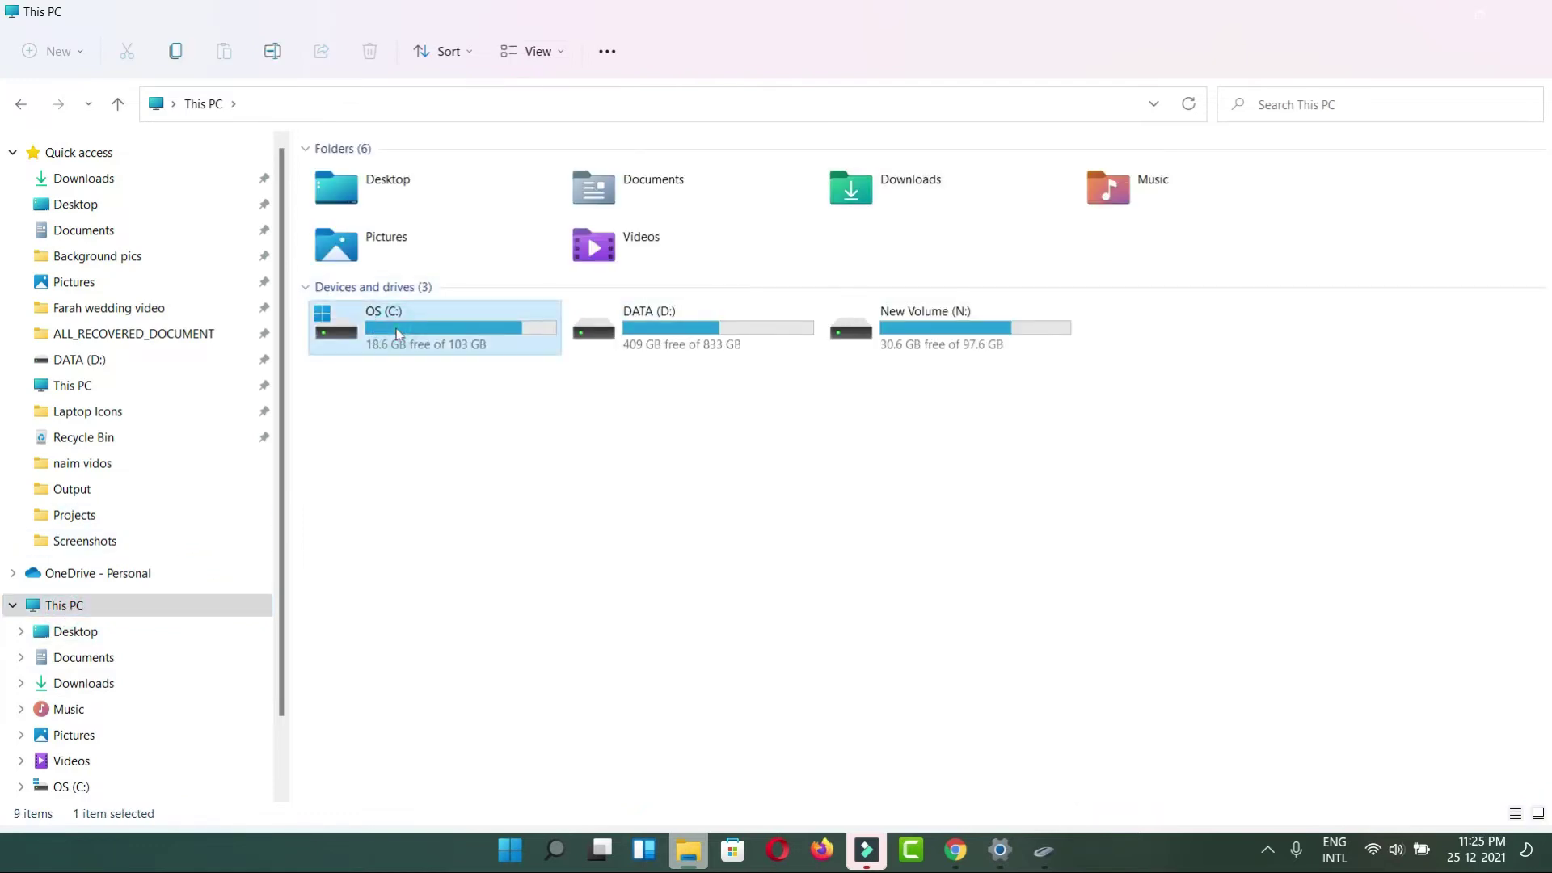
double_click(397, 333)
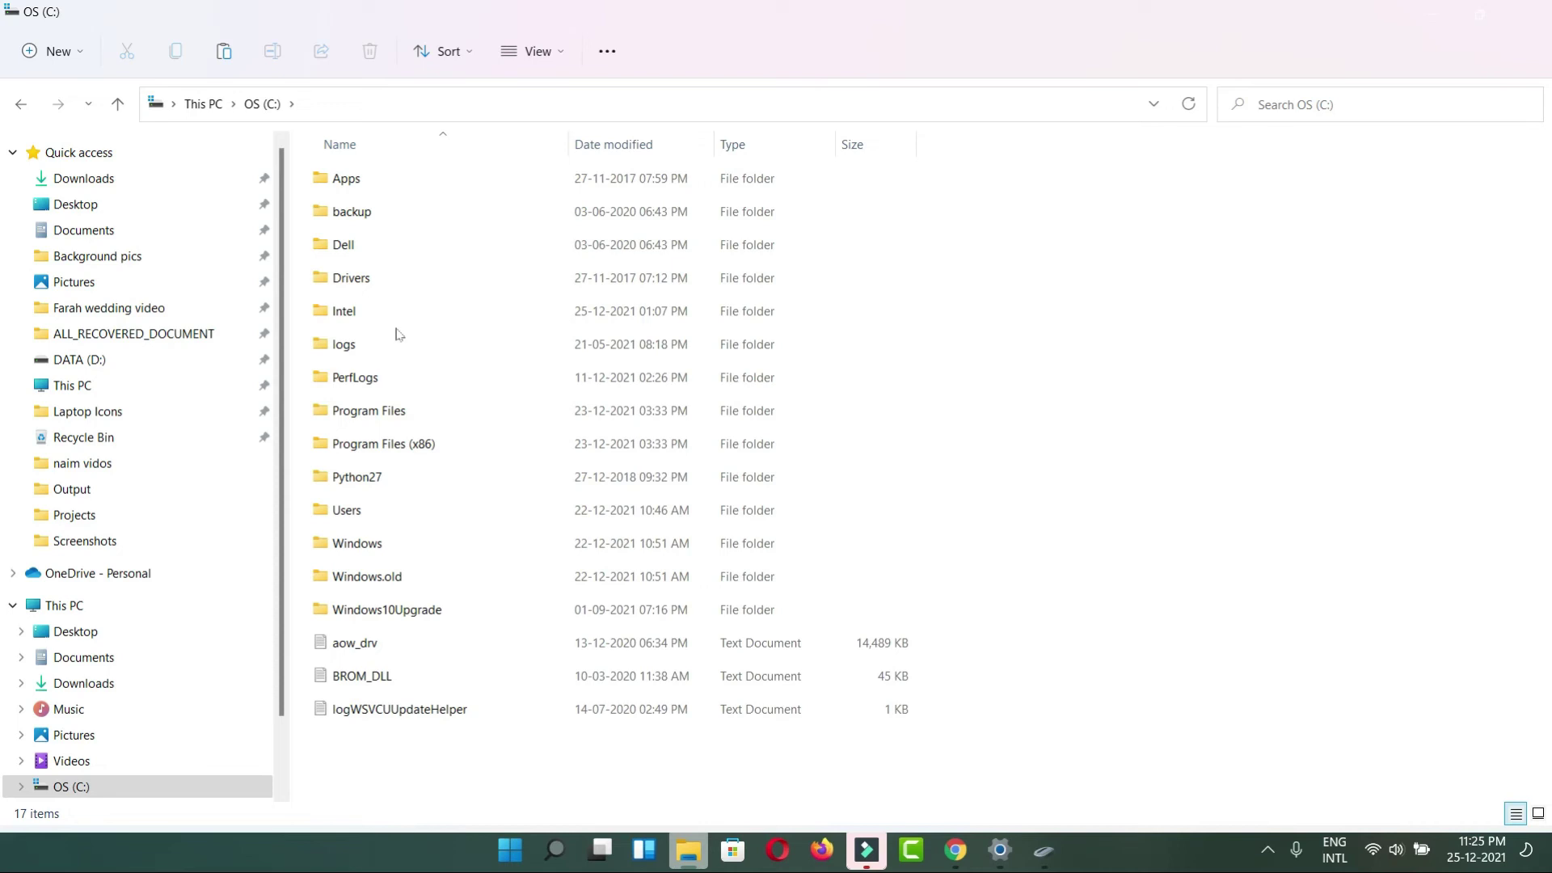
double_click(374, 546)
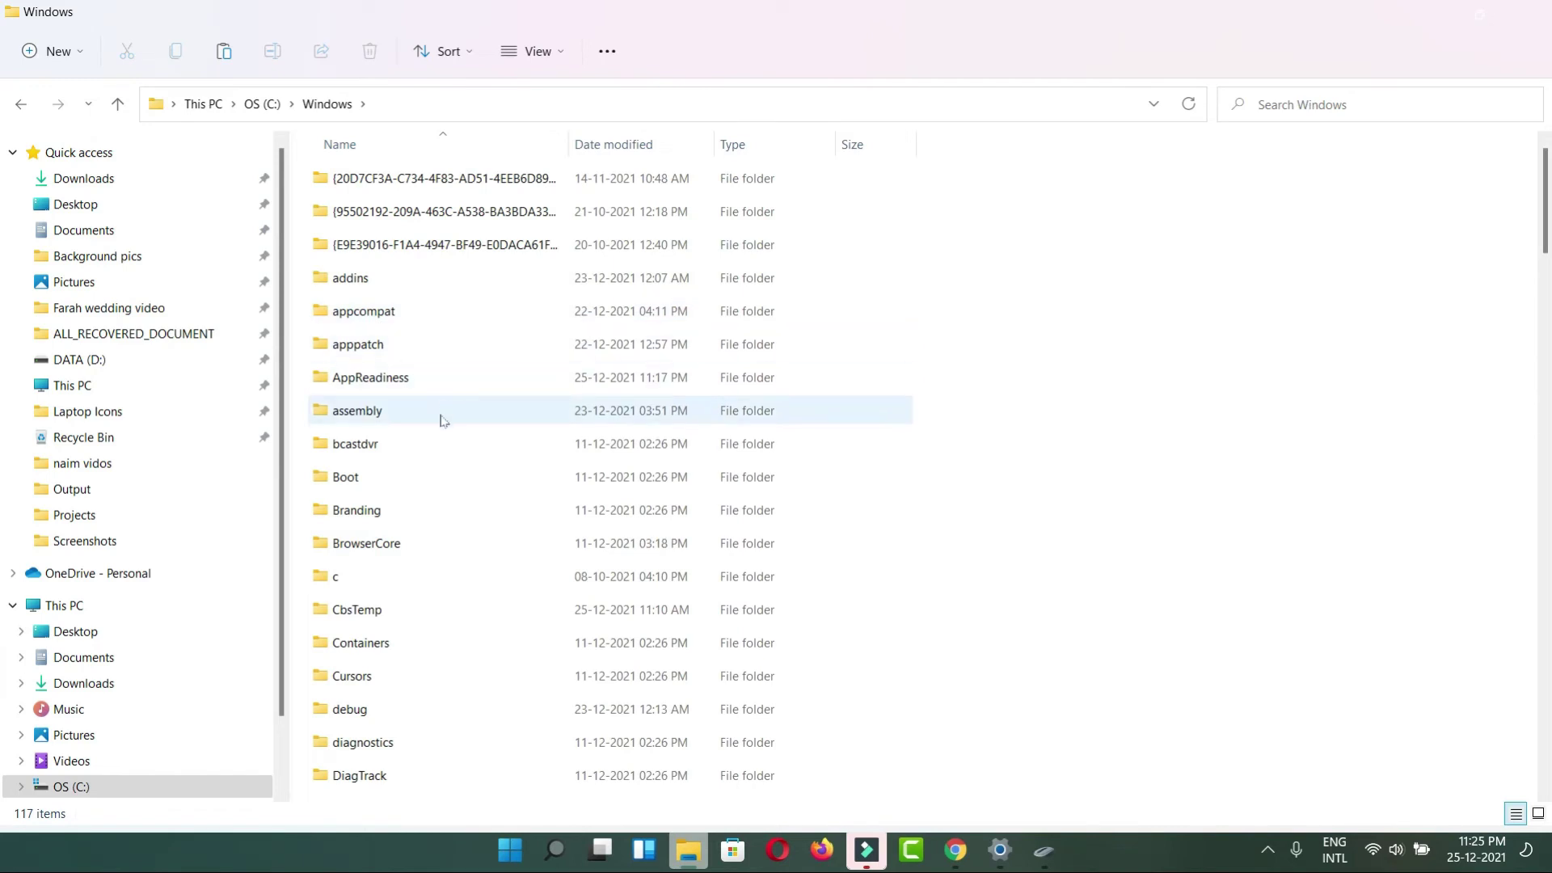
double_click(410, 676)
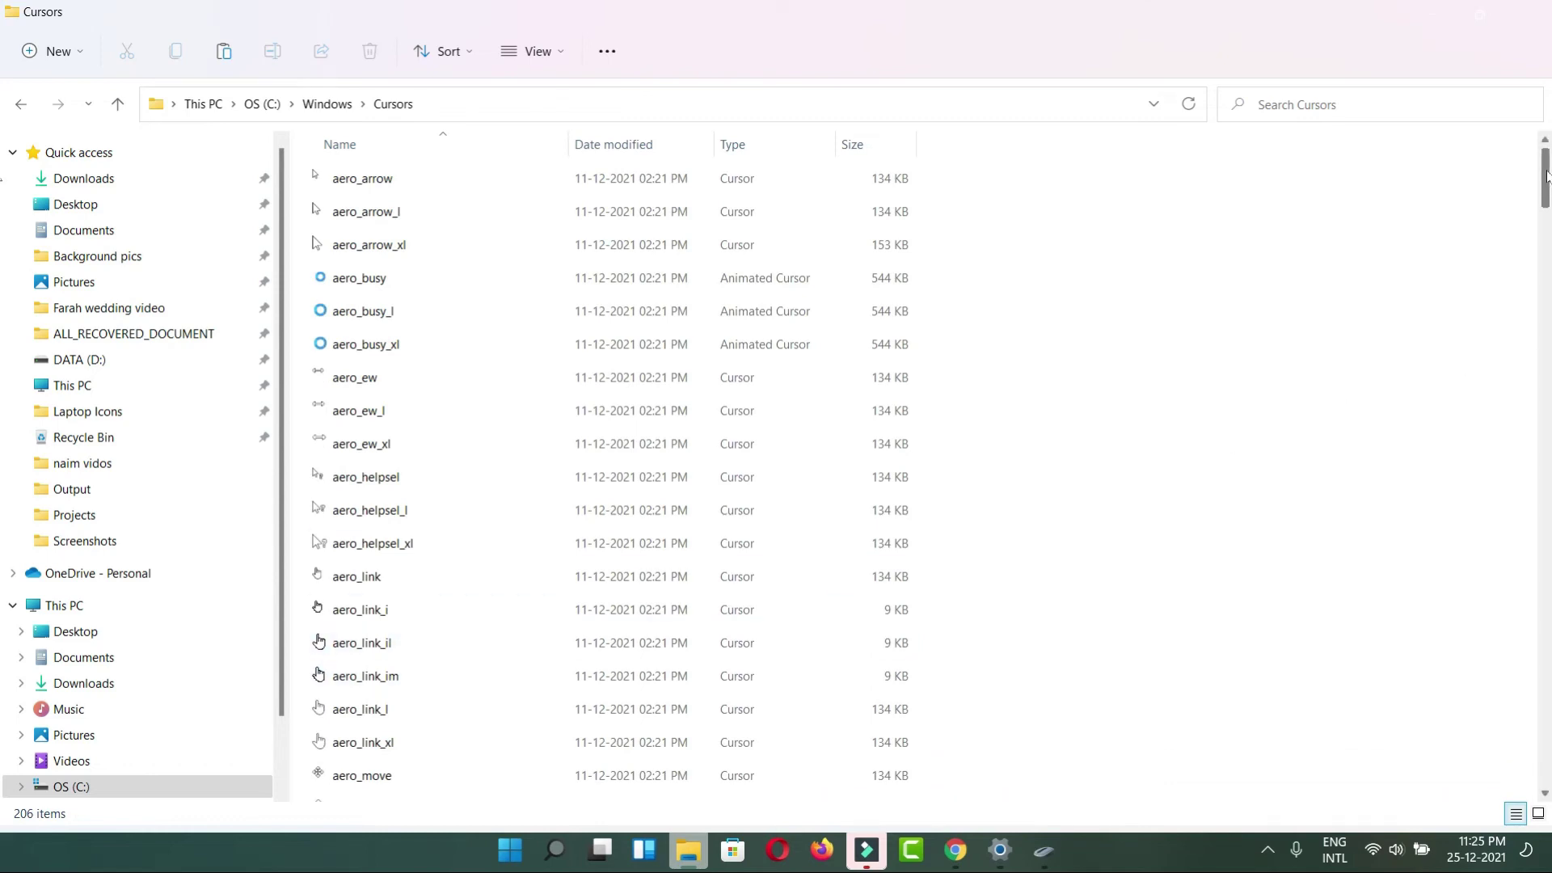
Paste the five copied cursor files into the Cursors folder, granting administrator permission for each item.
mouse_move(1547, 176)
left_mouse_down()
mouse_move(1546, 748)
mouse_move(1539, 175)
left_mouse_up()
key("ctrl+v")
left_click(723, 368)
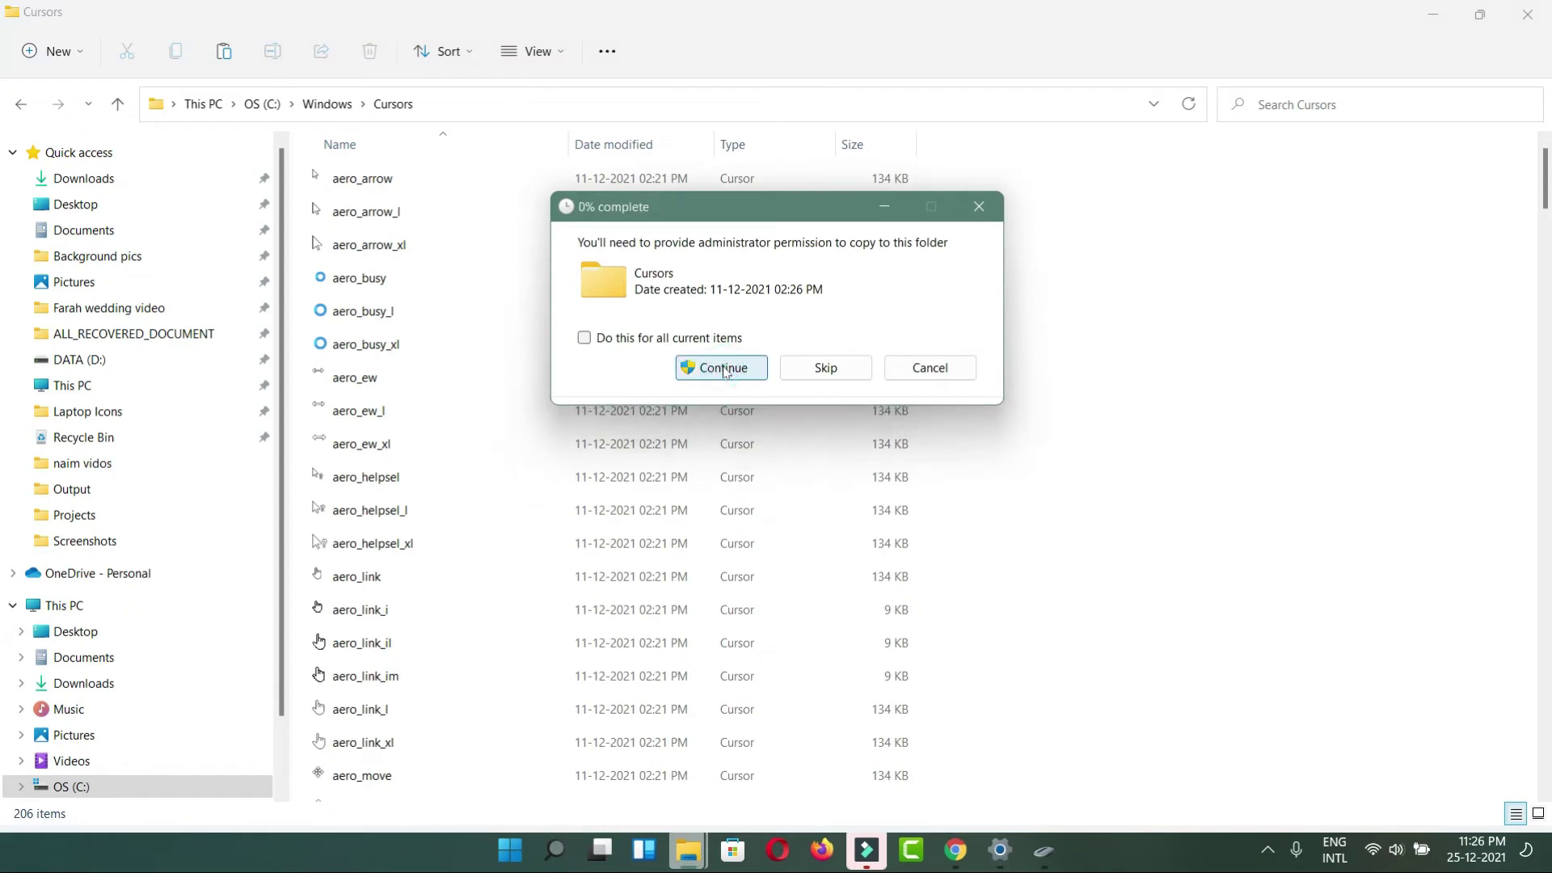
left_click(723, 368)
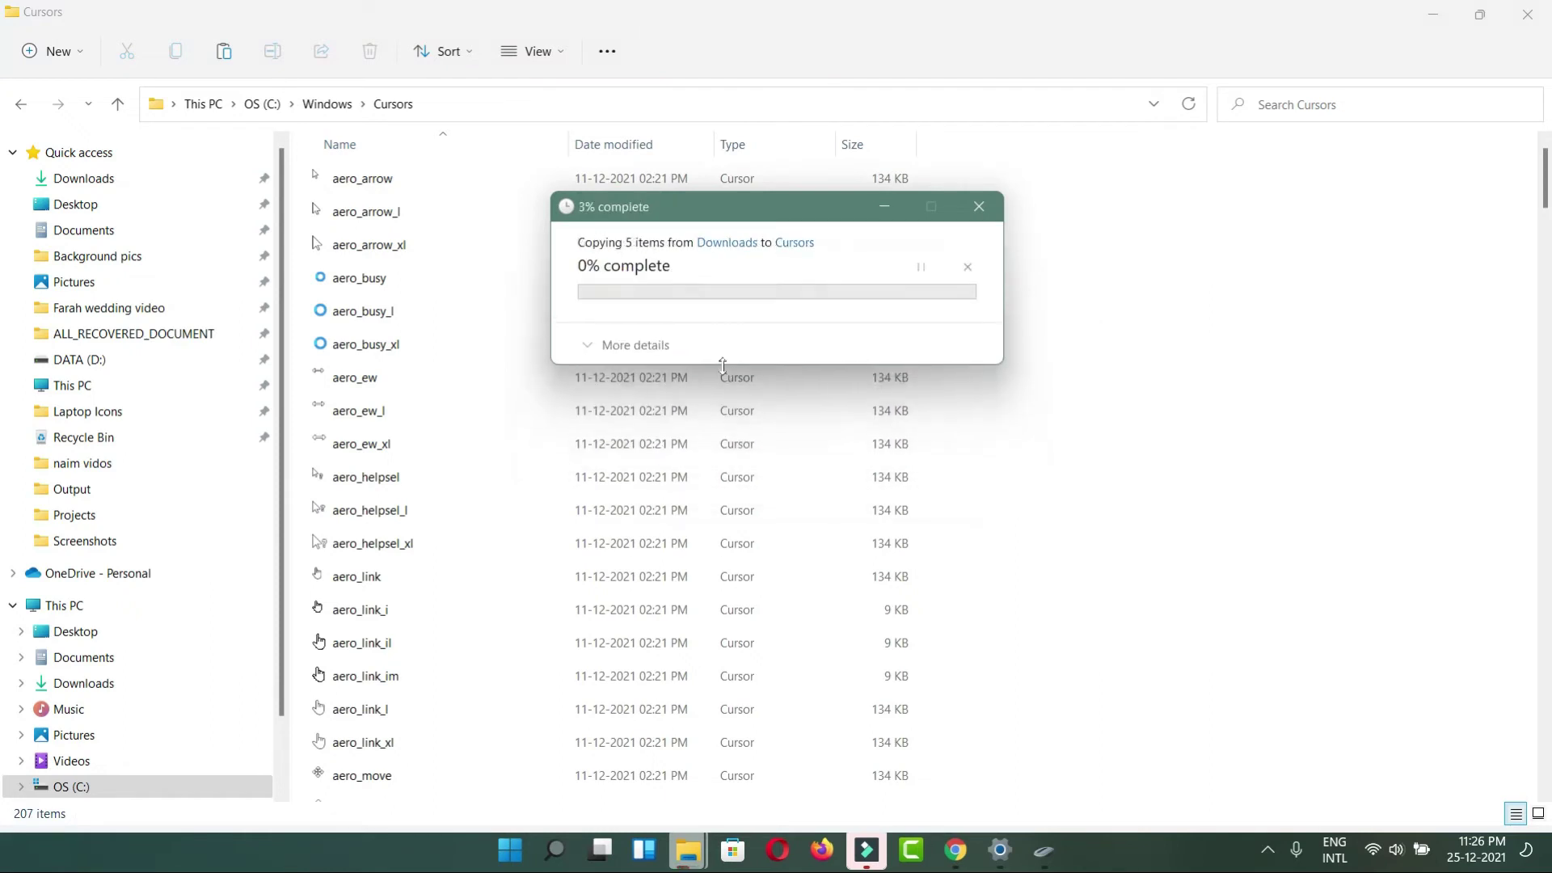
left_click(725, 368)
left_click(726, 370)
left_click(726, 368)
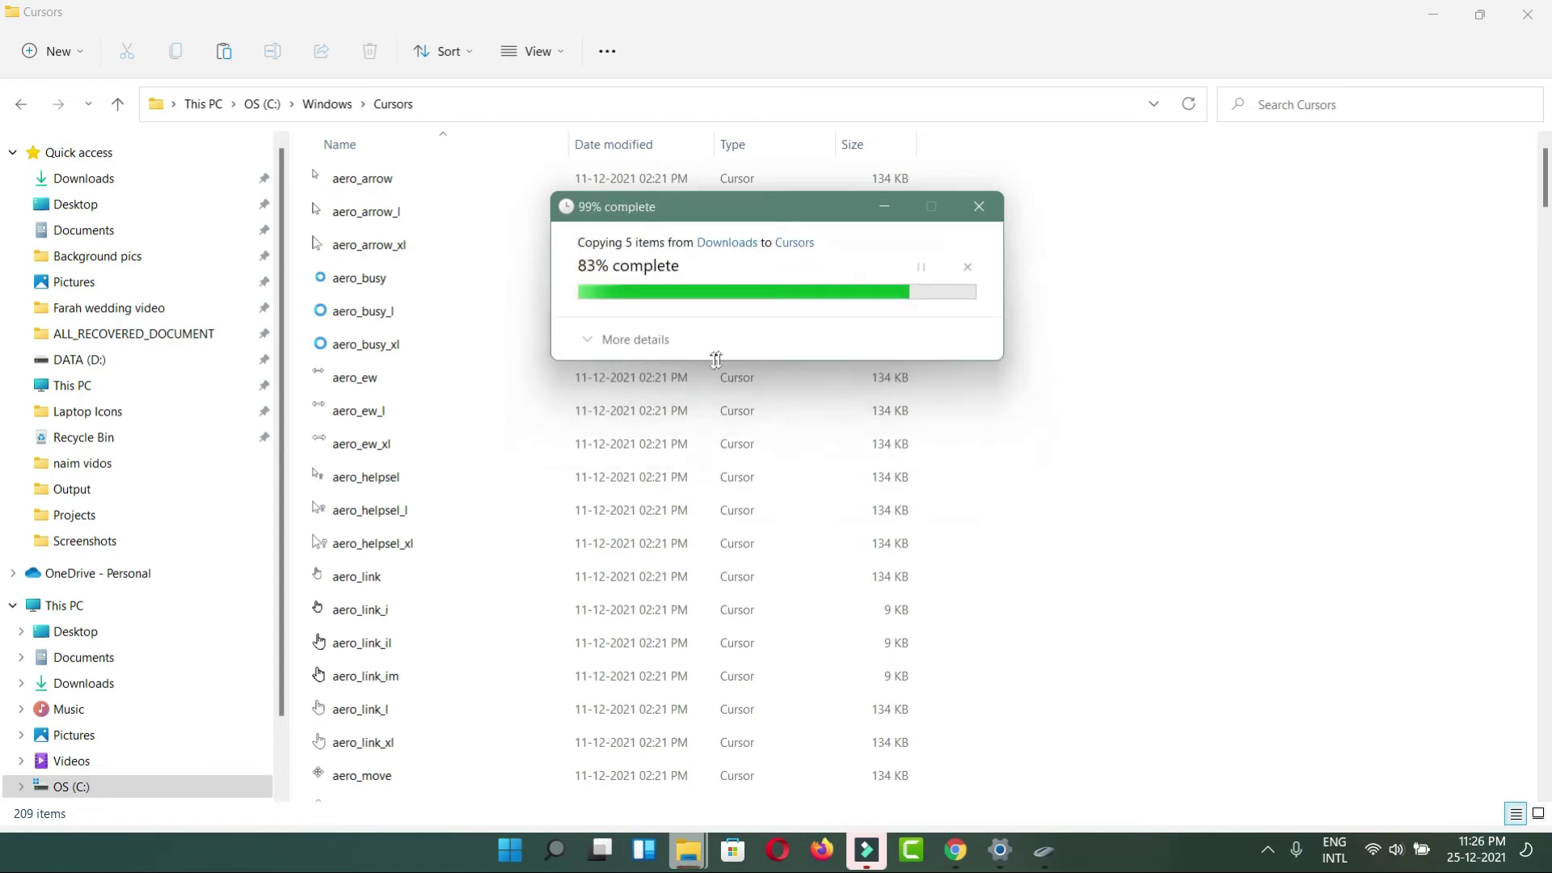
left_click(726, 368)
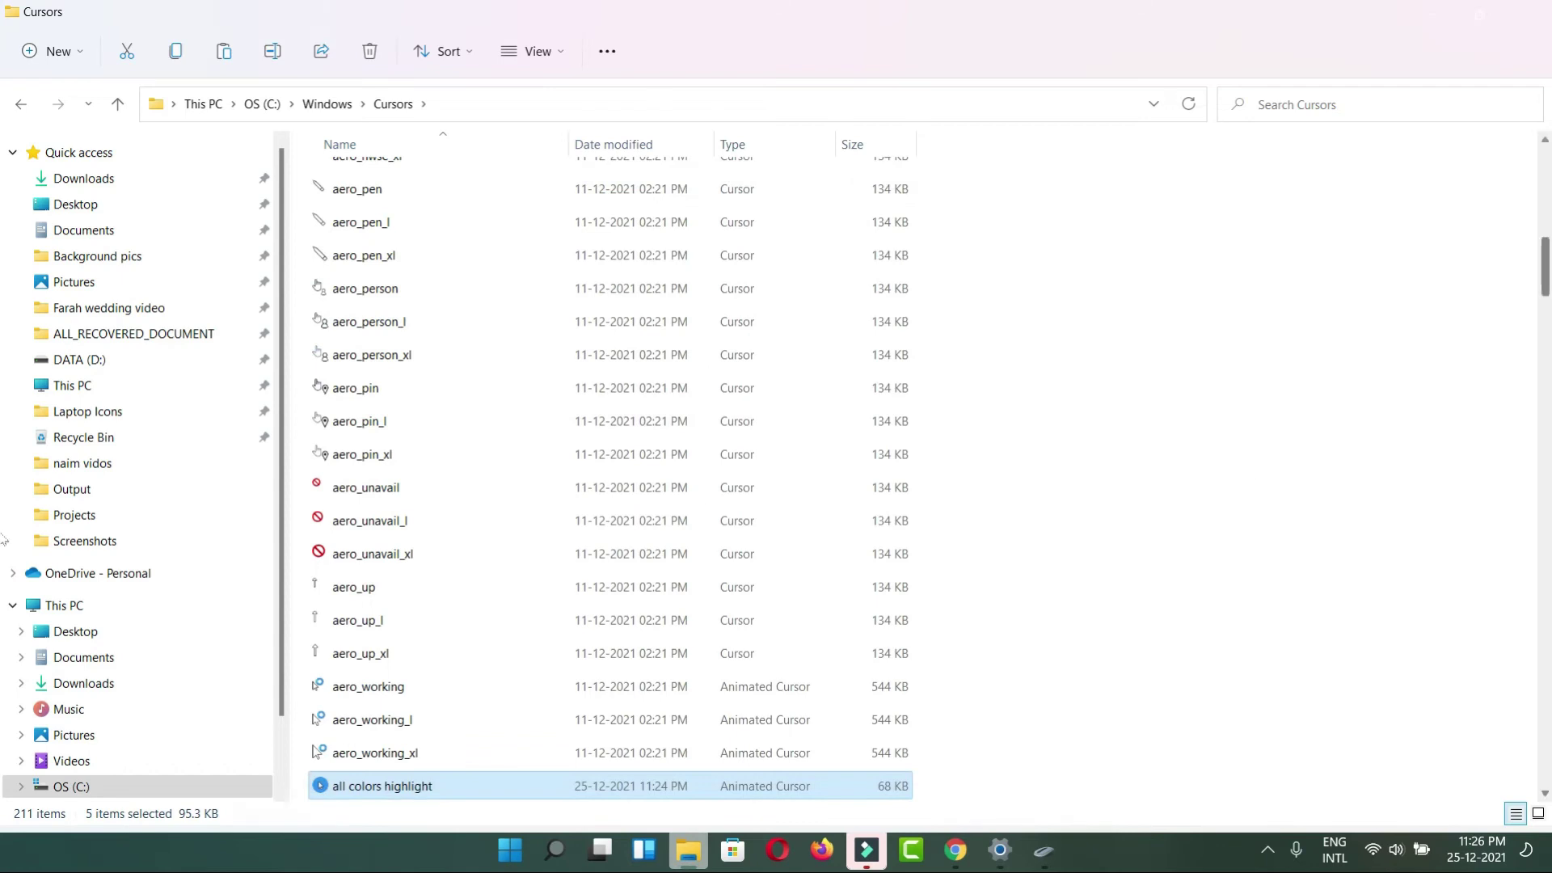
Return to the Downloads folder and extract the win10-yellow-highlight archive to its default destination folder.
left_click(1534, 279)
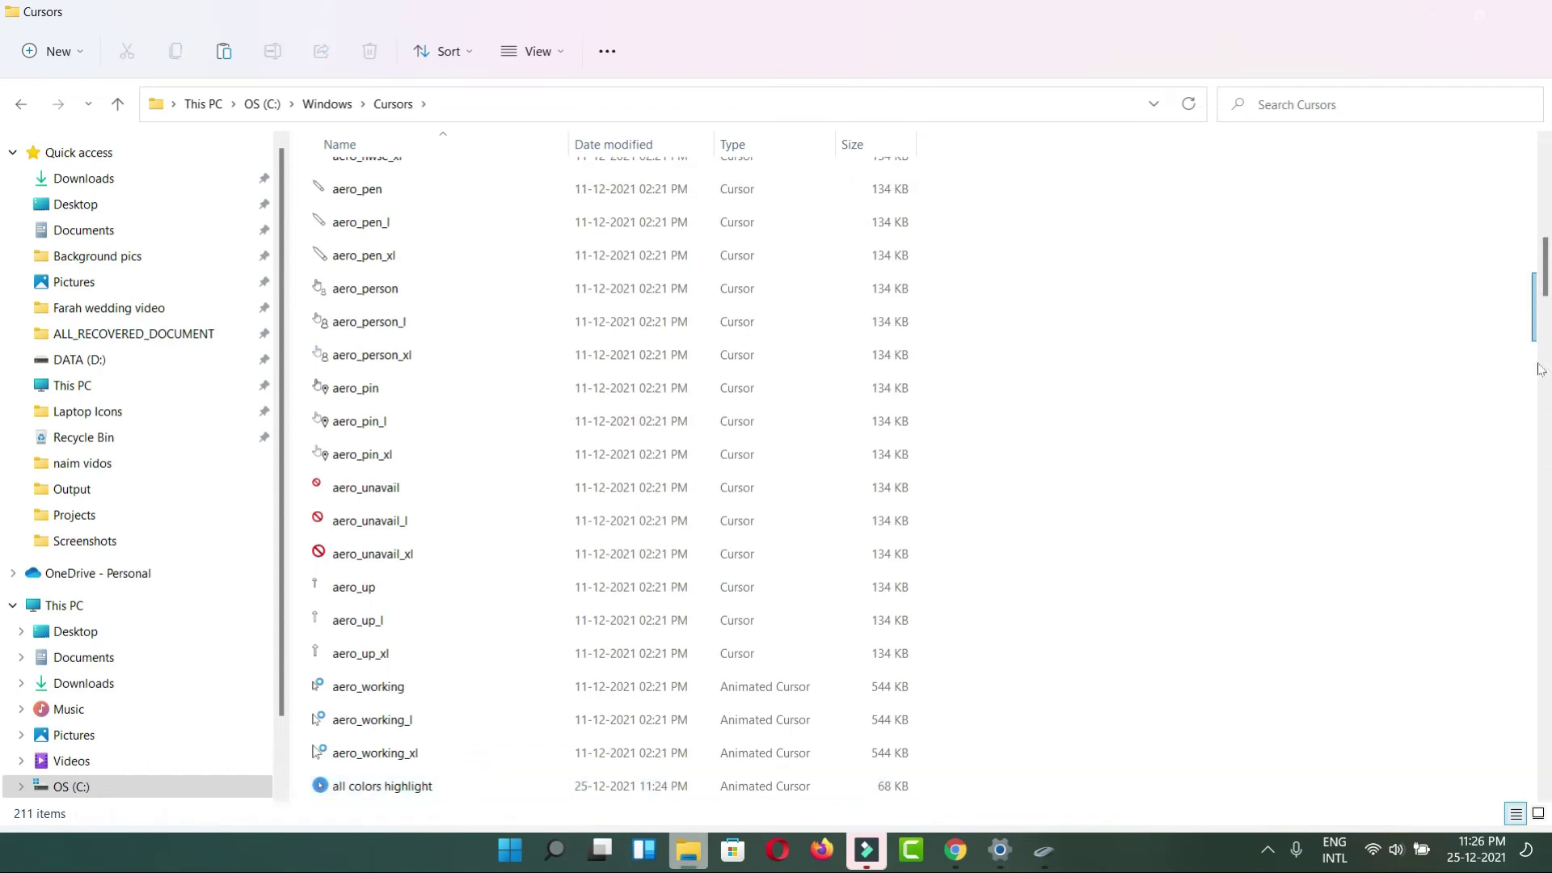
left_click_drag(1544, 275, 4, 788)
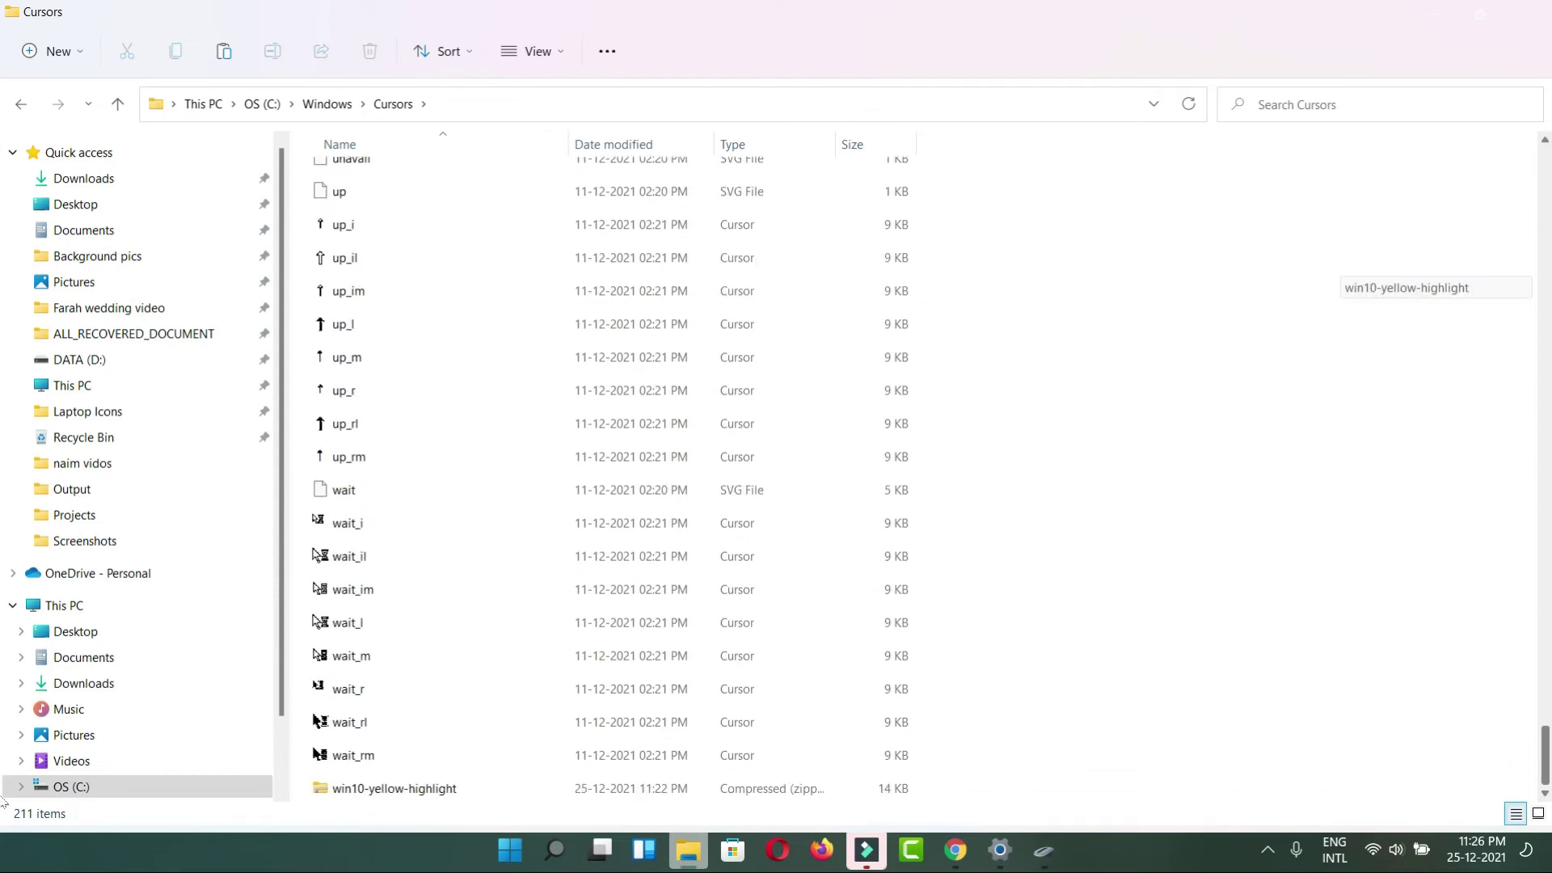
left_click(389, 788)
key("alt+Left")
right_click(800, 252)
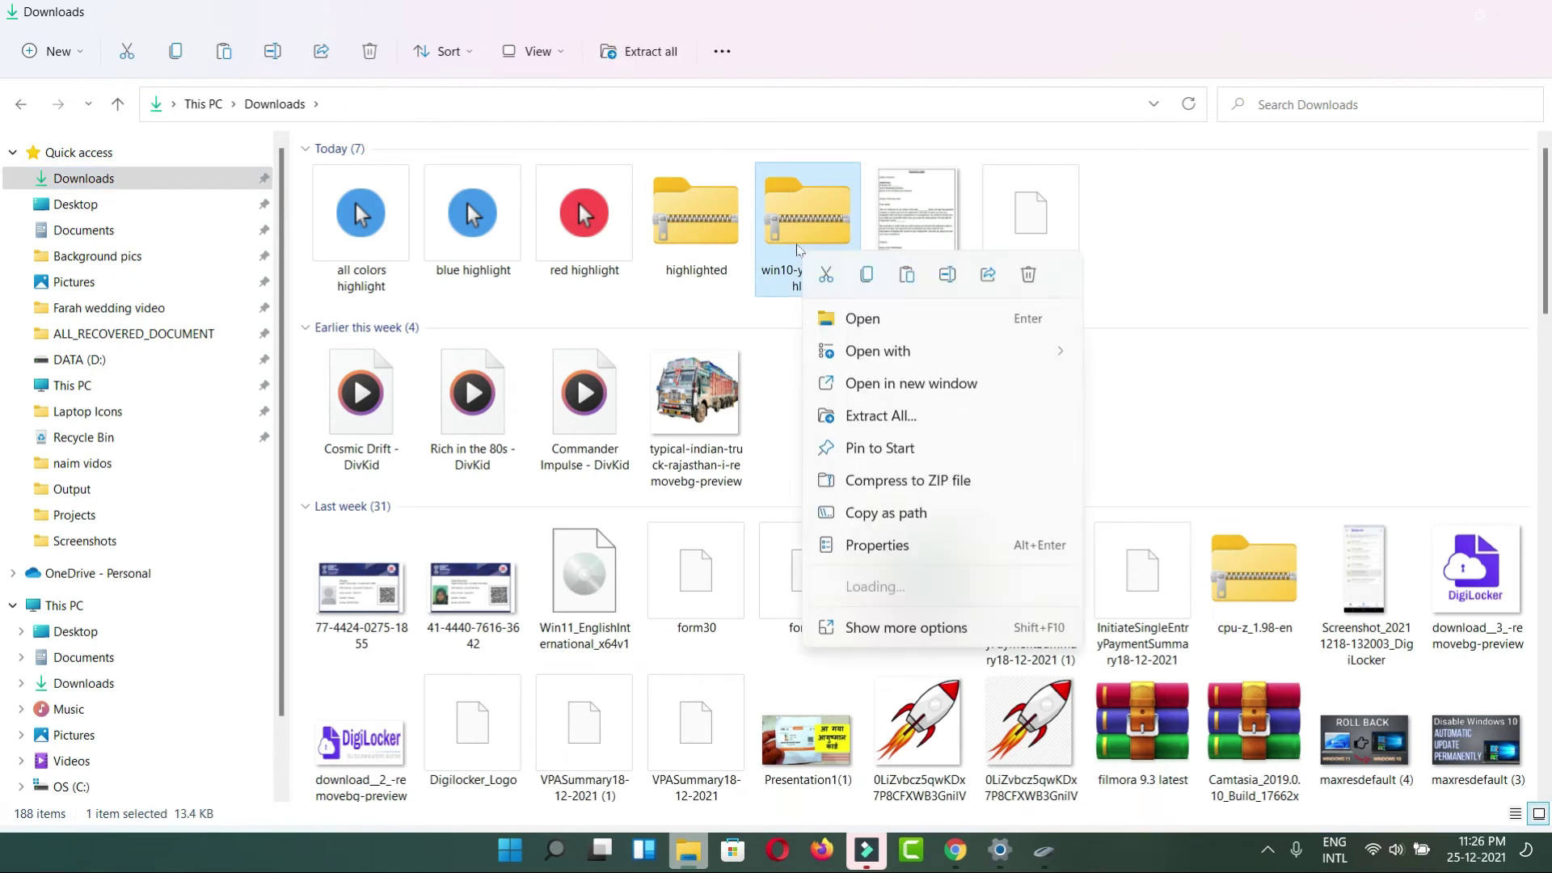
left_click(871, 415)
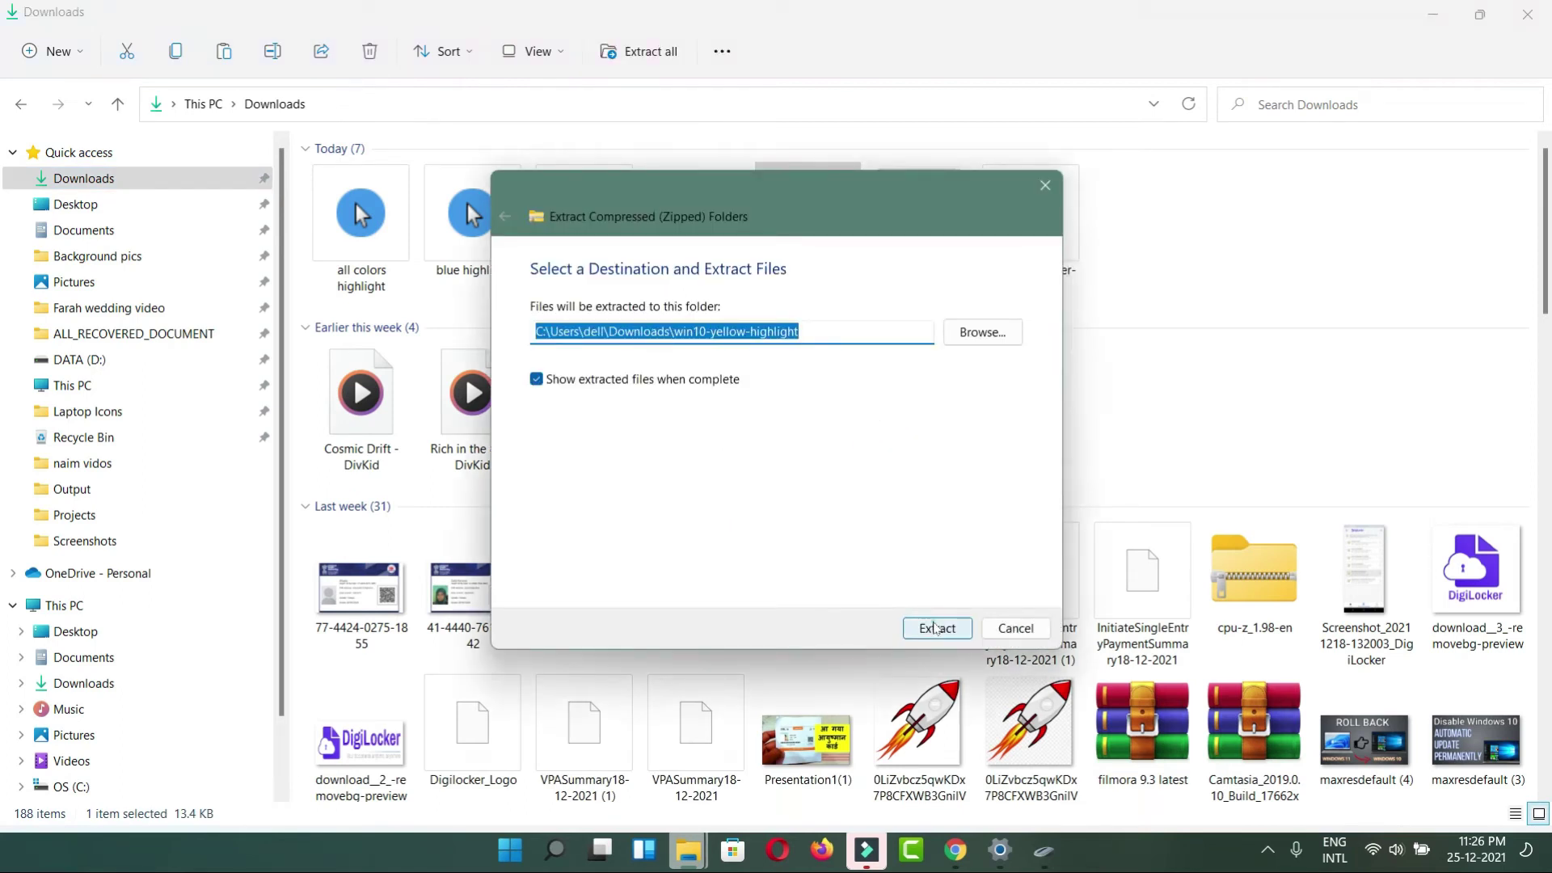
left_click(936, 628)
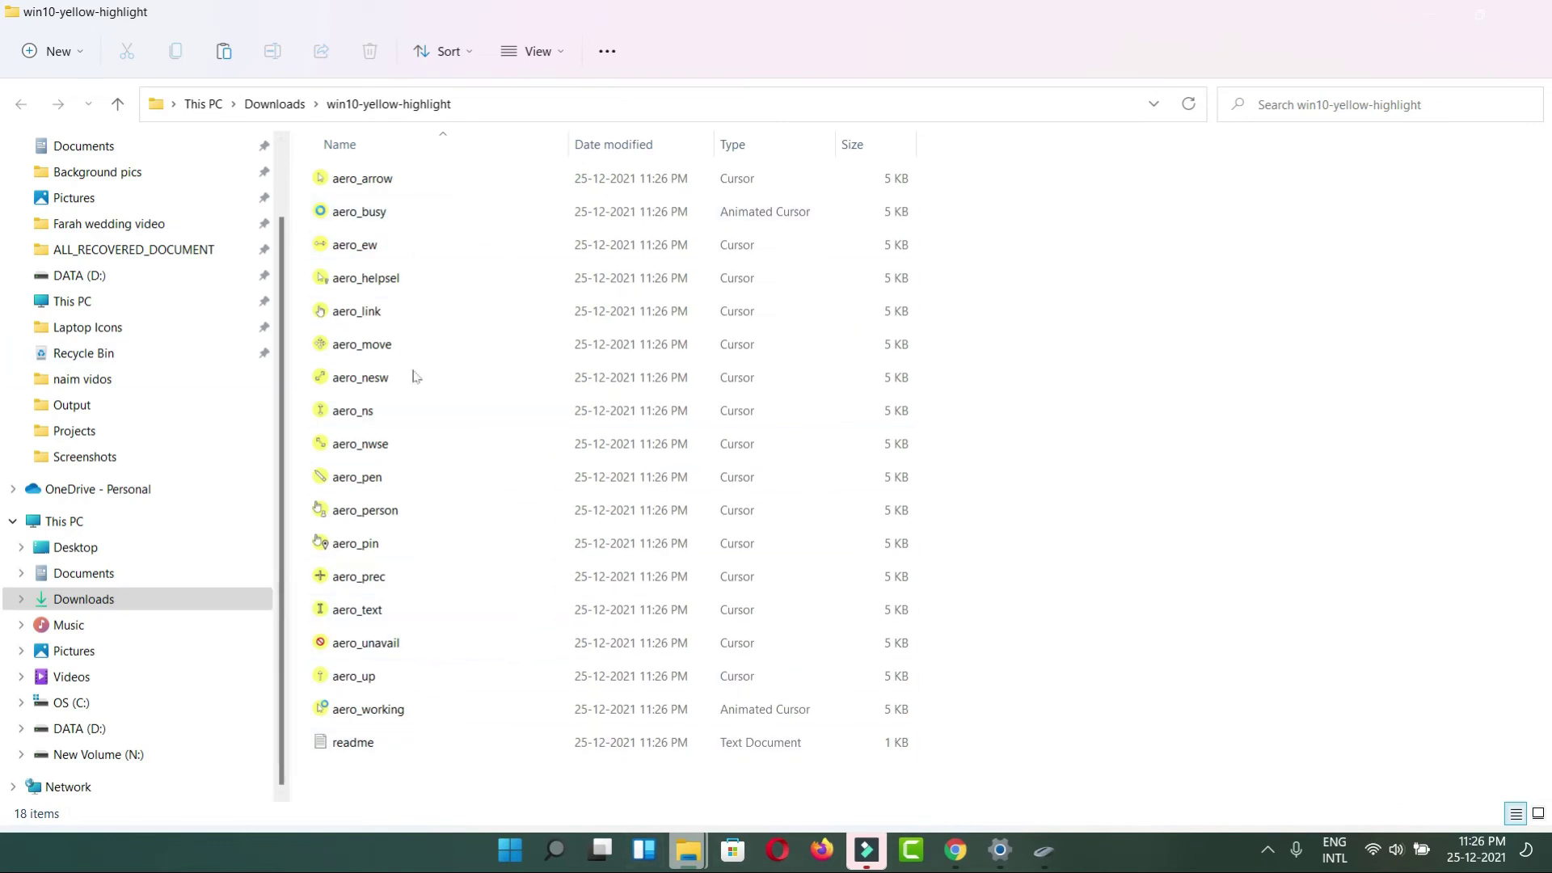
Go back to Downloads and extract the highlighted archive to its default destination folder.
left_click(117, 103)
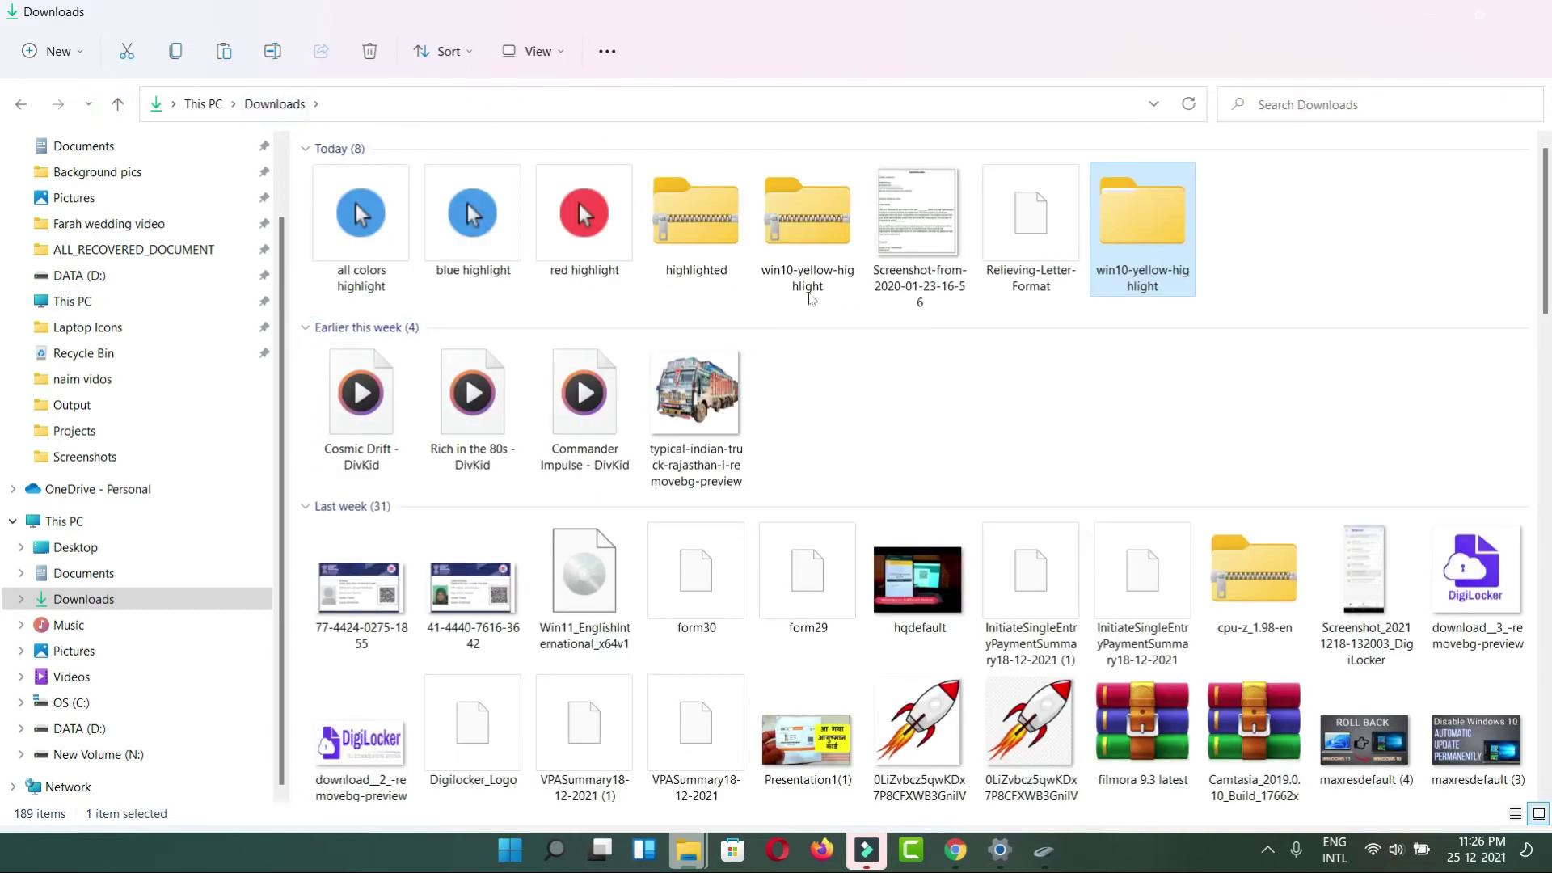
right_click(711, 265)
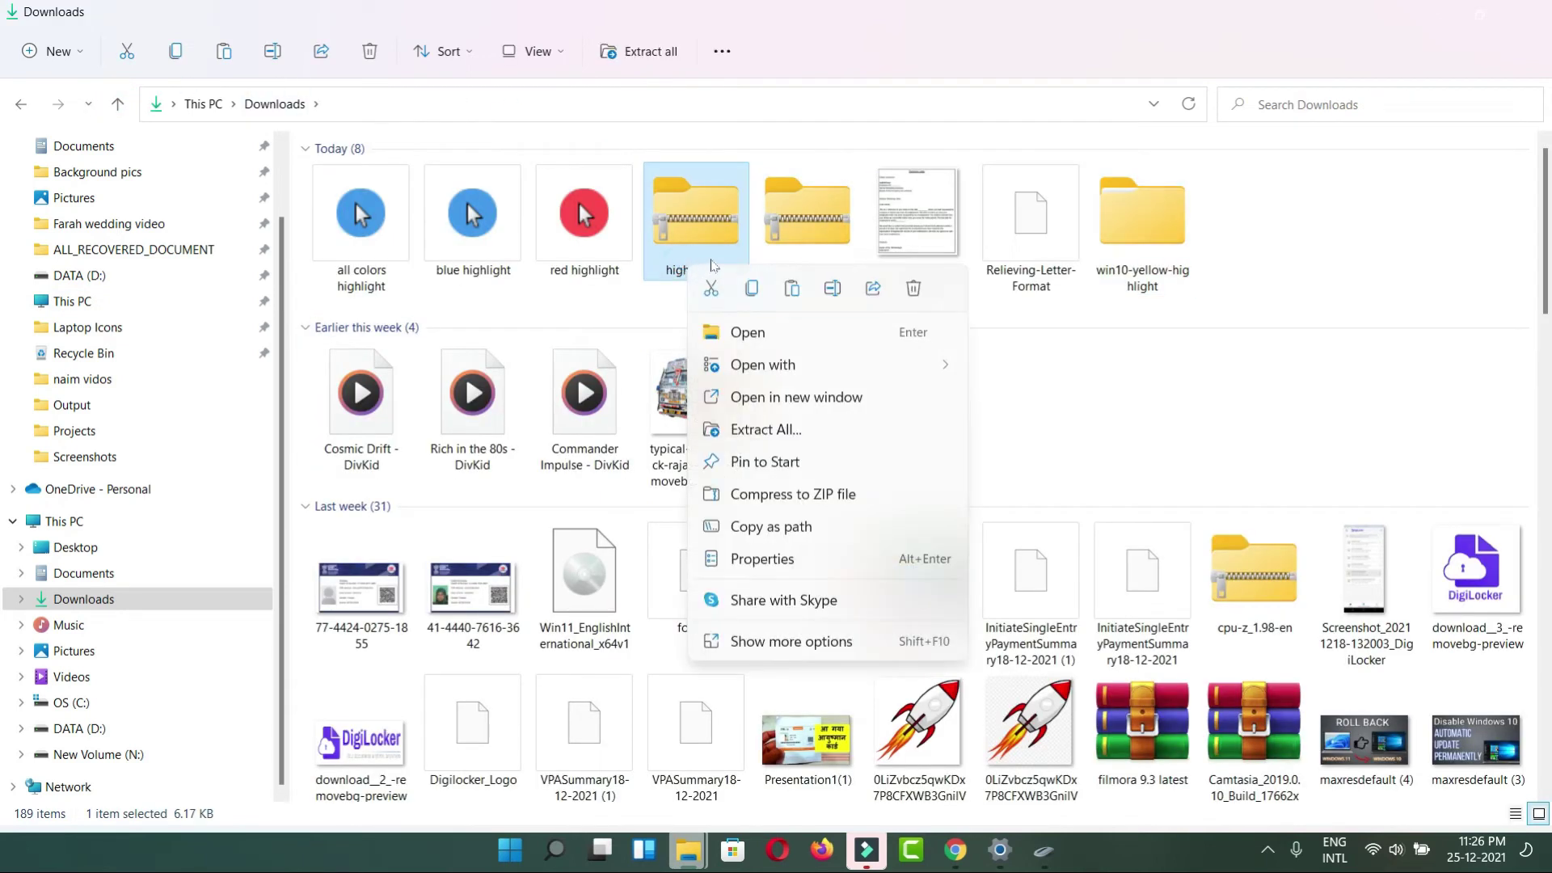
left_click(766, 429)
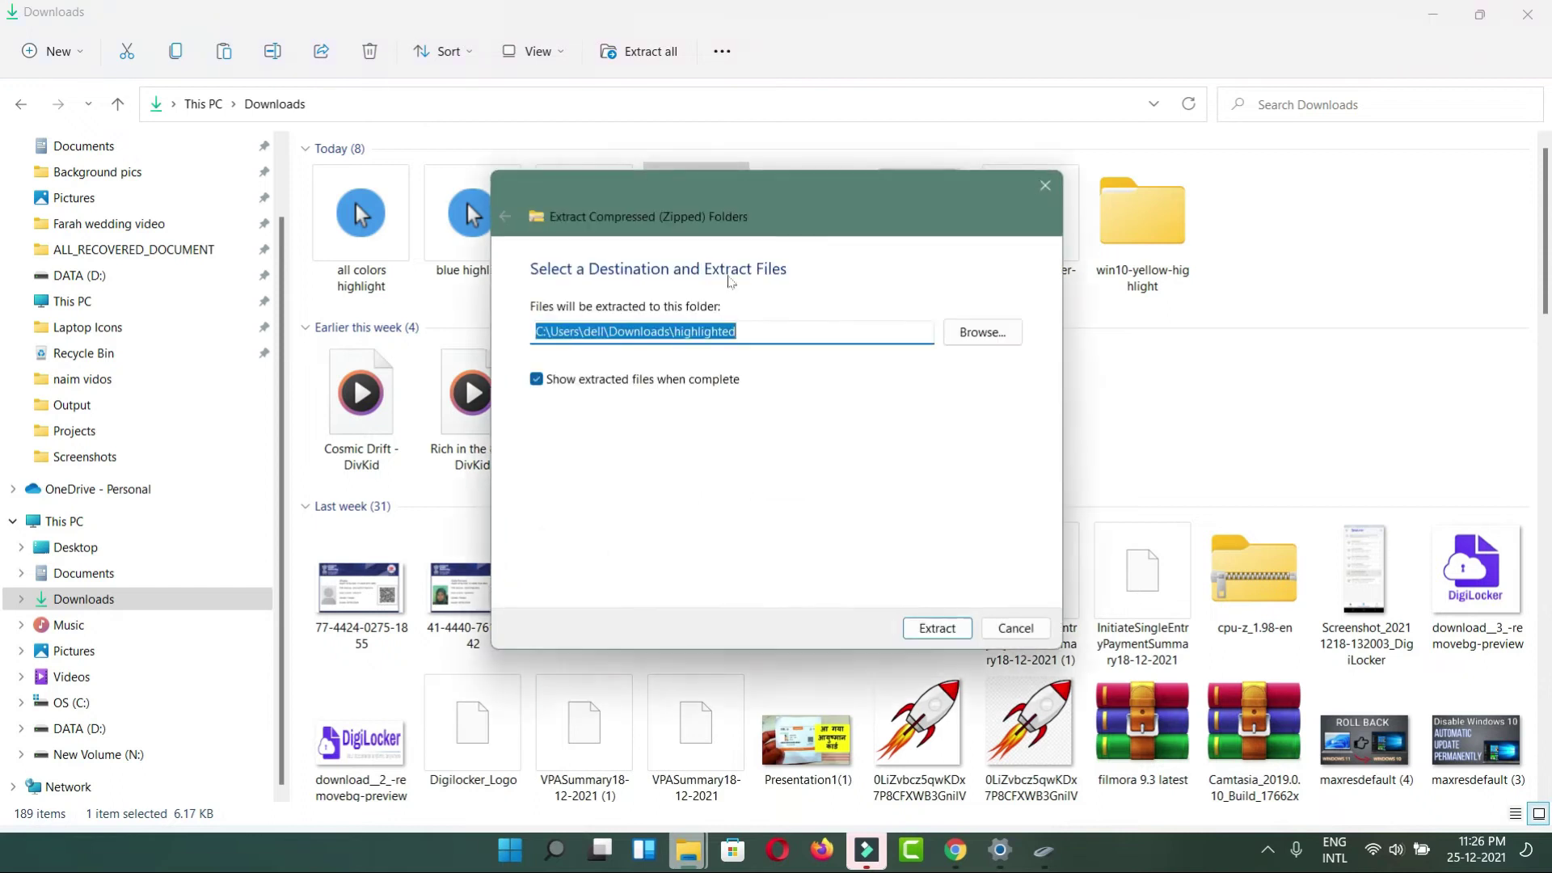
left_click(949, 635)
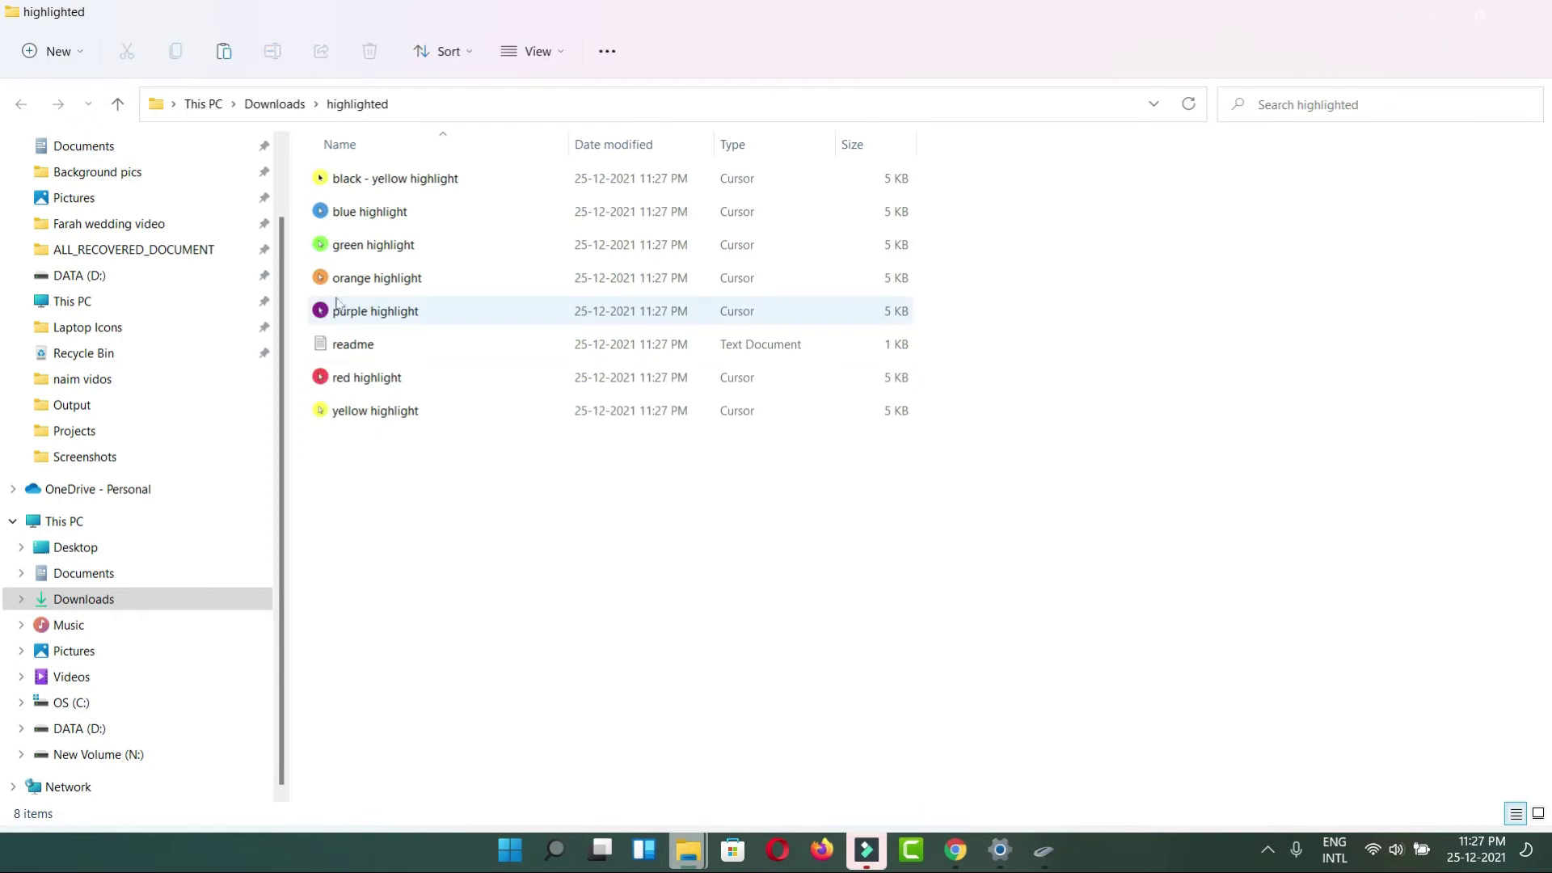
Copy all files from the extracted highlighted folder and open C:\Windows\Cursors.
left_click(419, 418)
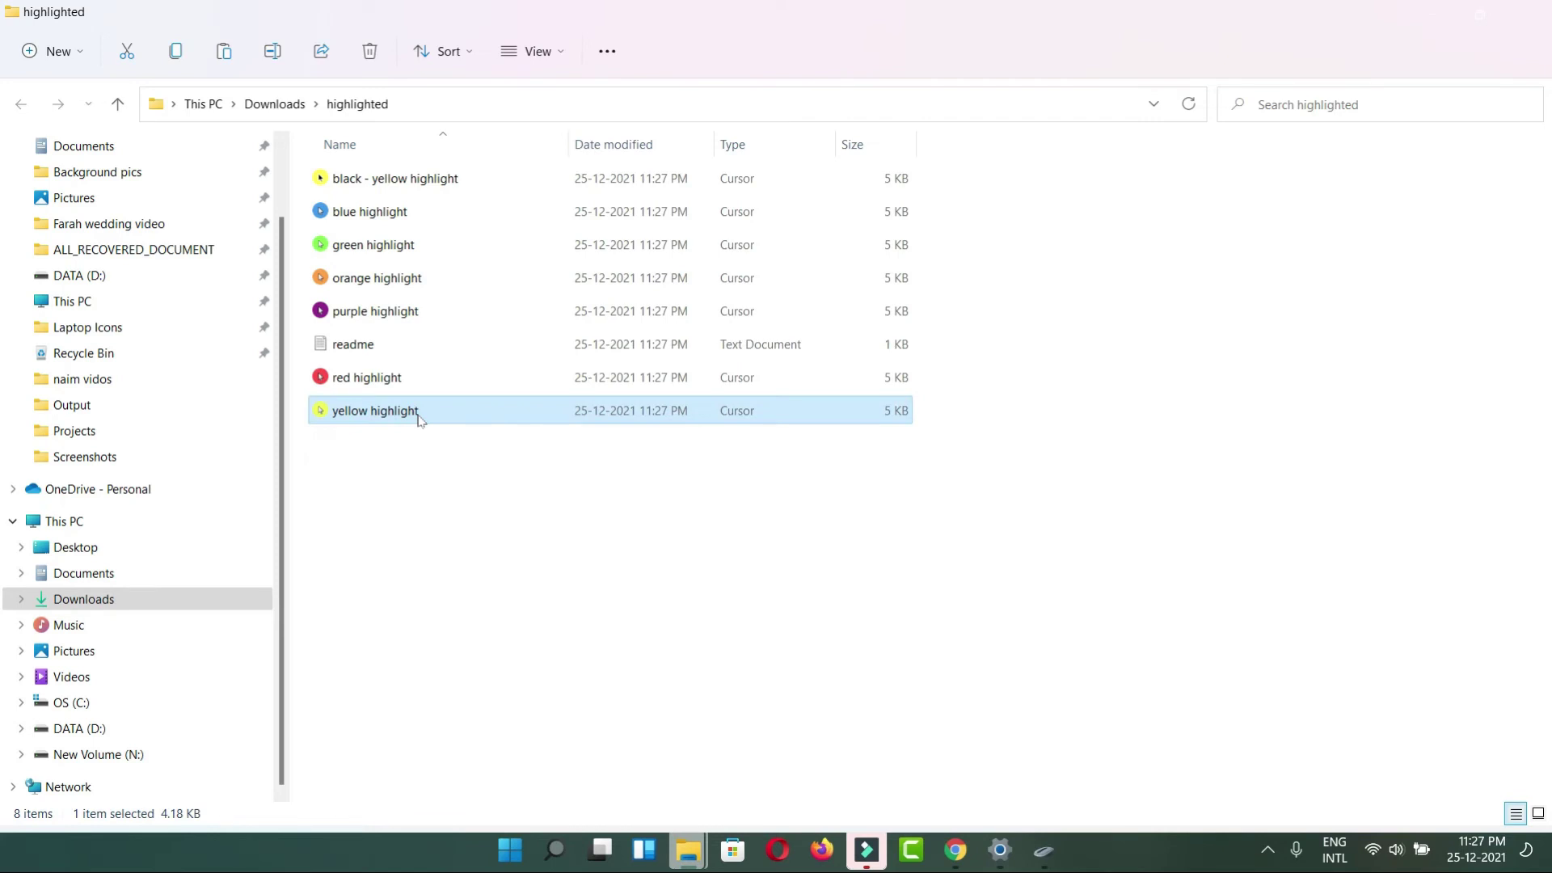
key("ctrl+a")
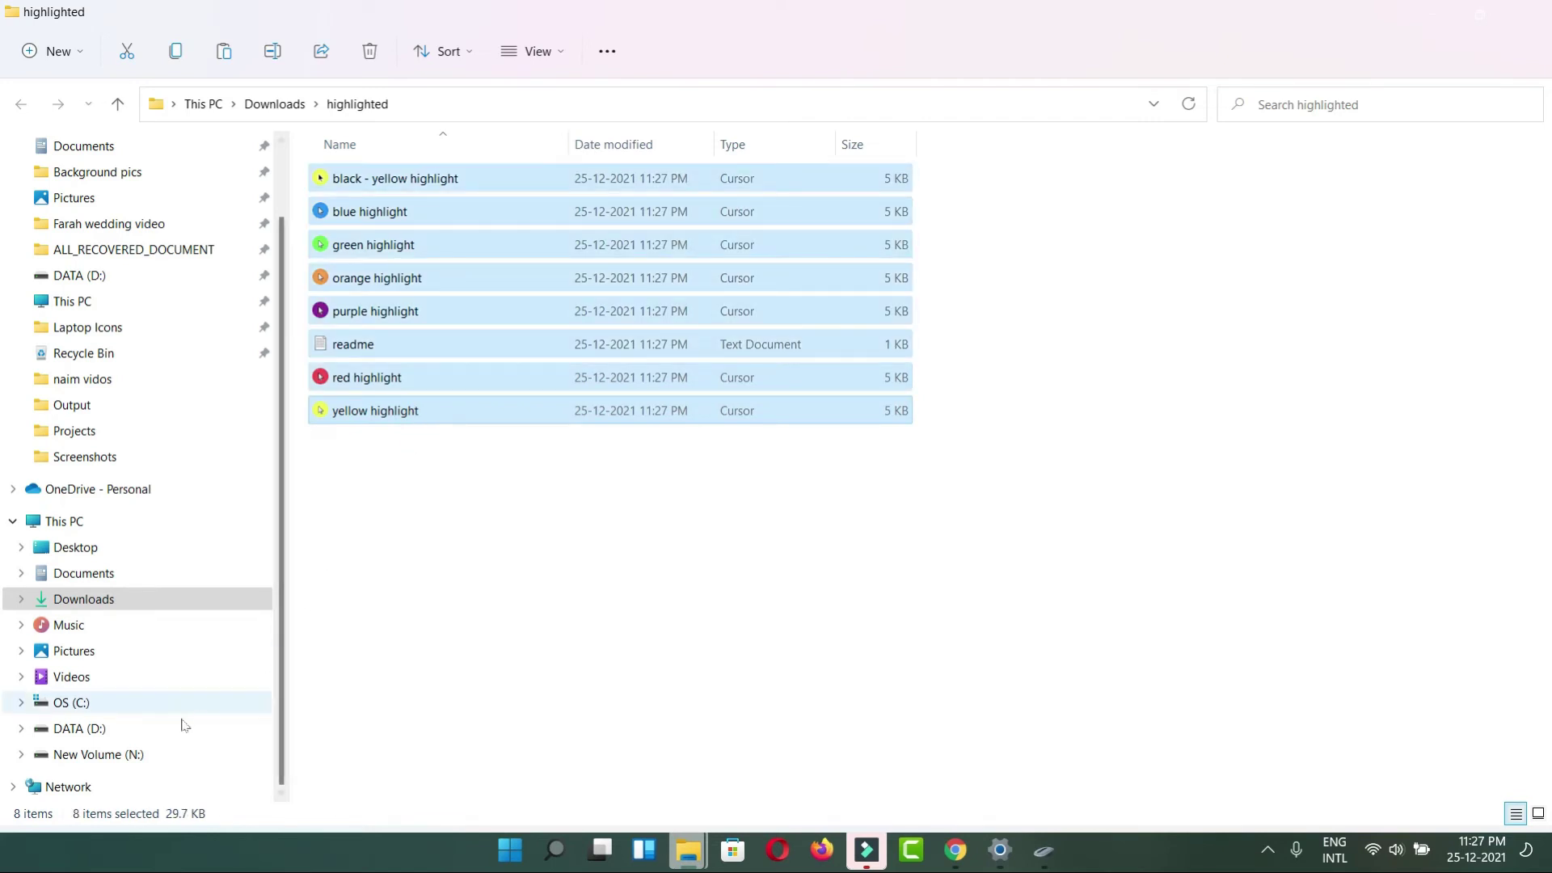
left_click(76, 702)
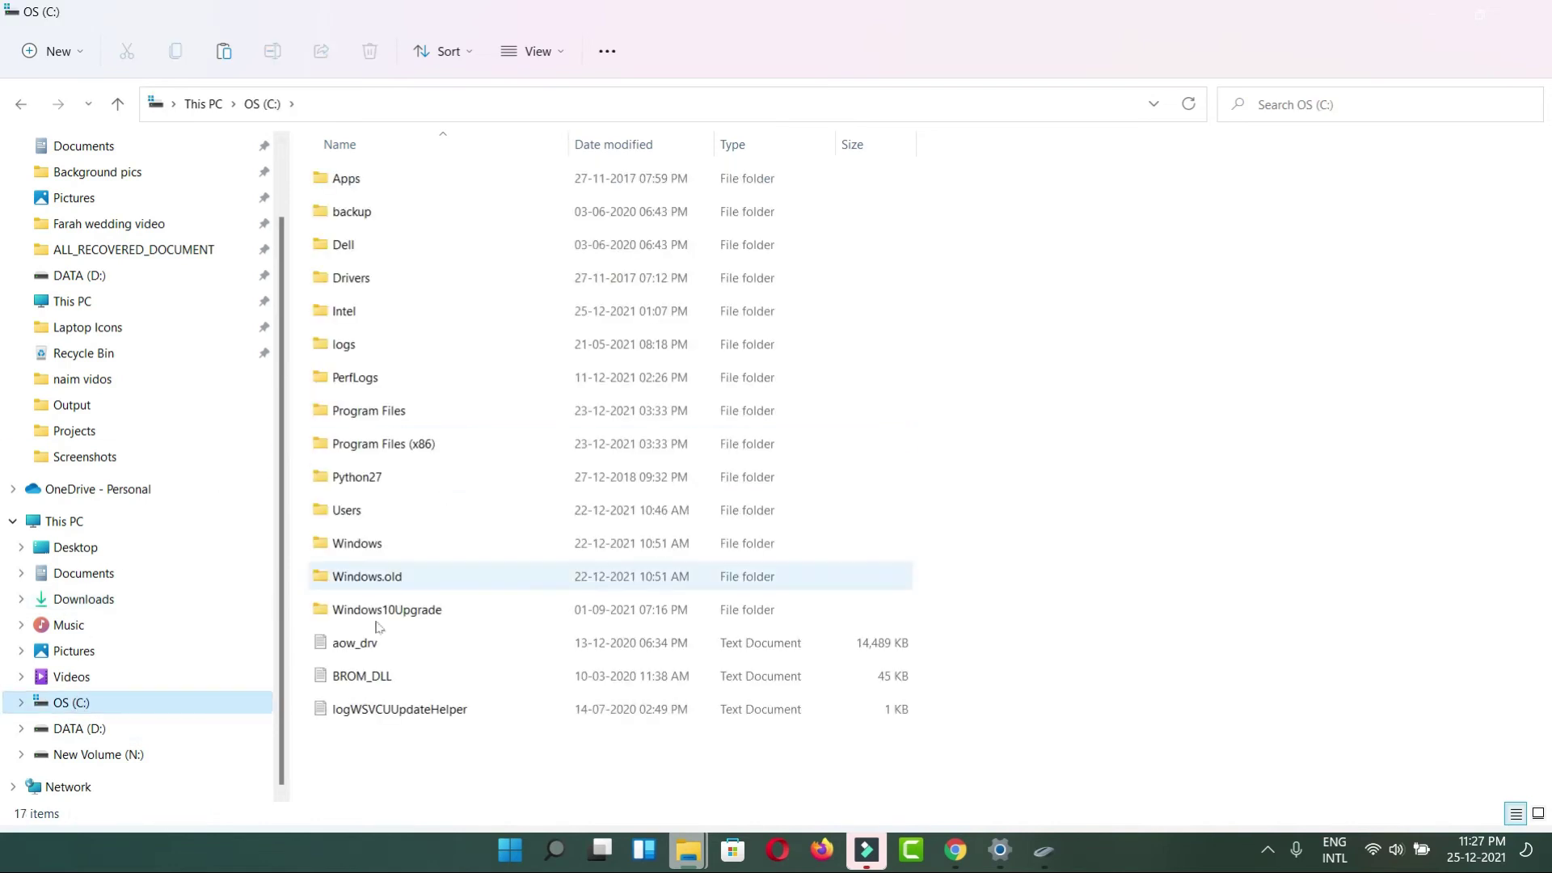
left_click(356, 551)
double_click(356, 551)
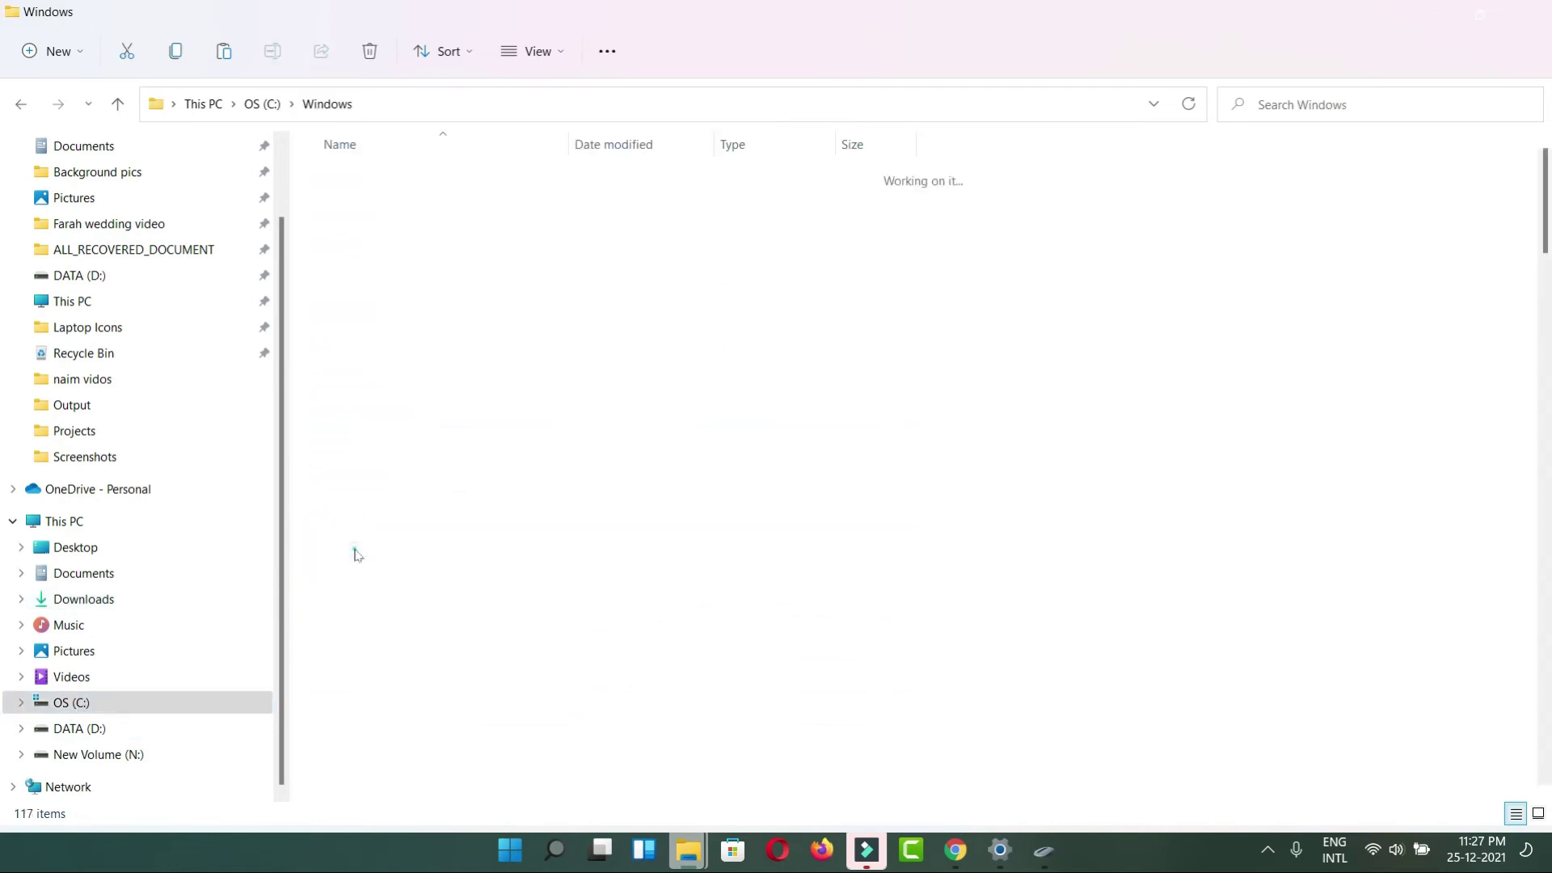
left_click(356, 550)
double_click(370, 678)
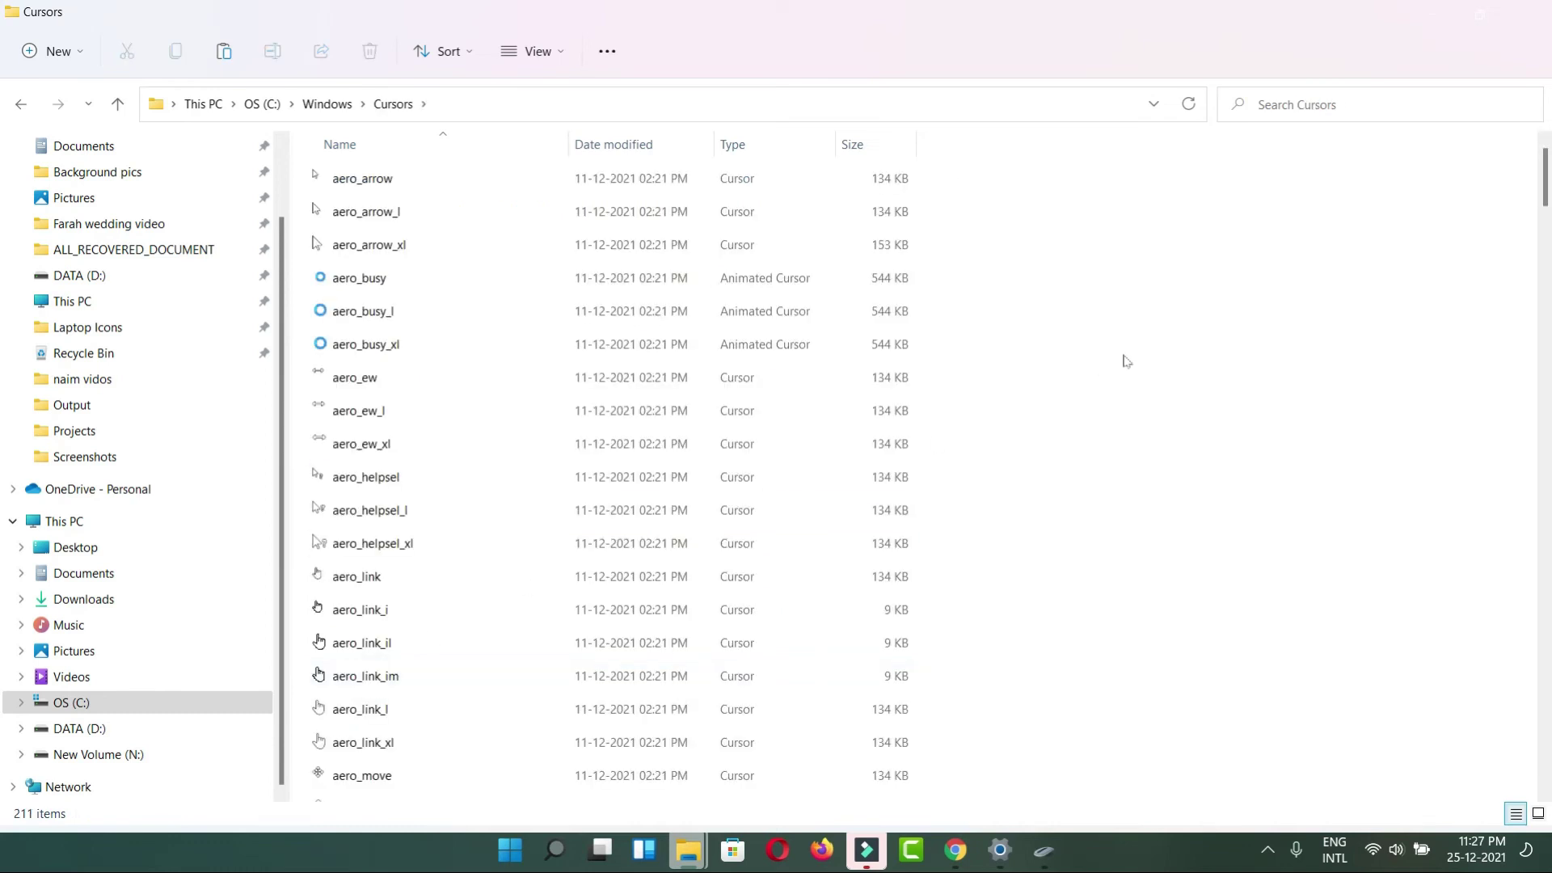
Paste the extracted highlight cursor files into the Cursors folder, granting administrator permission for every item.
key("ctrl+v")
left_click(709, 332)
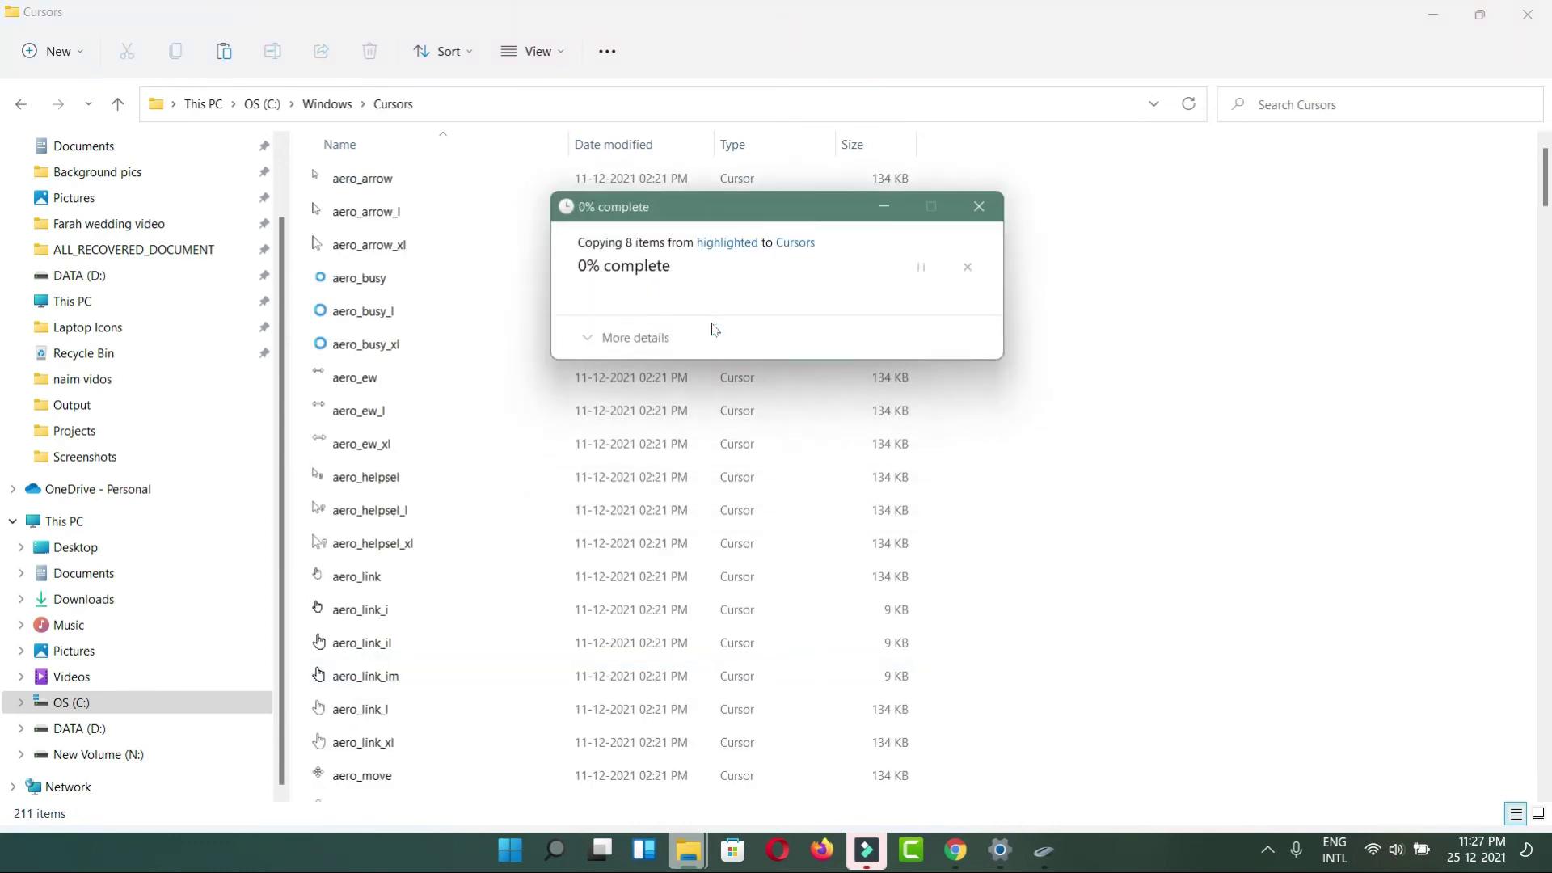
left_click(722, 374)
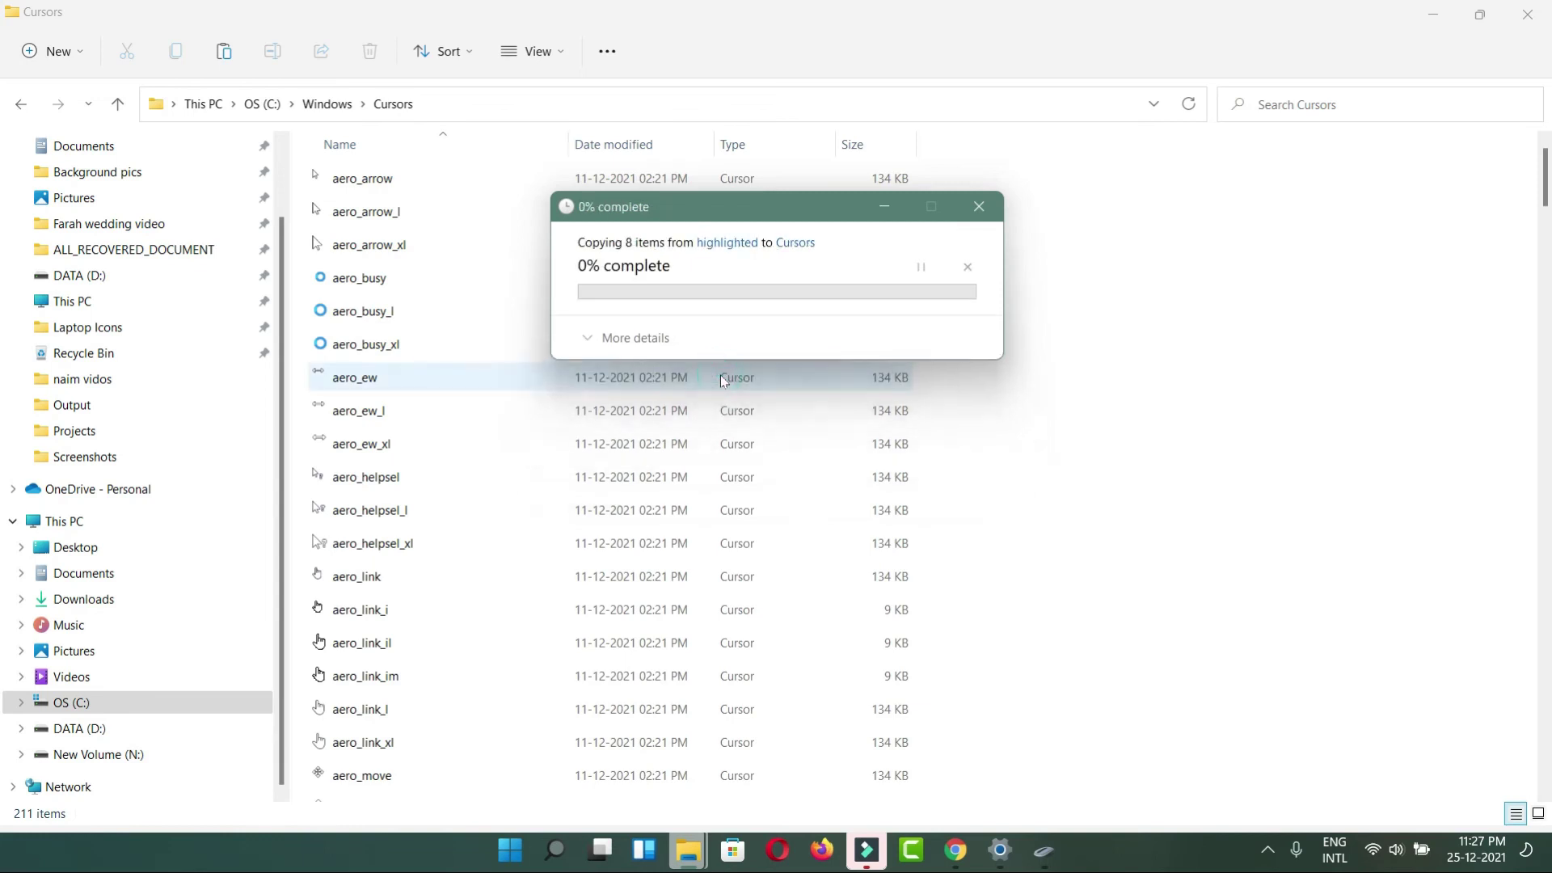
left_click(720, 373)
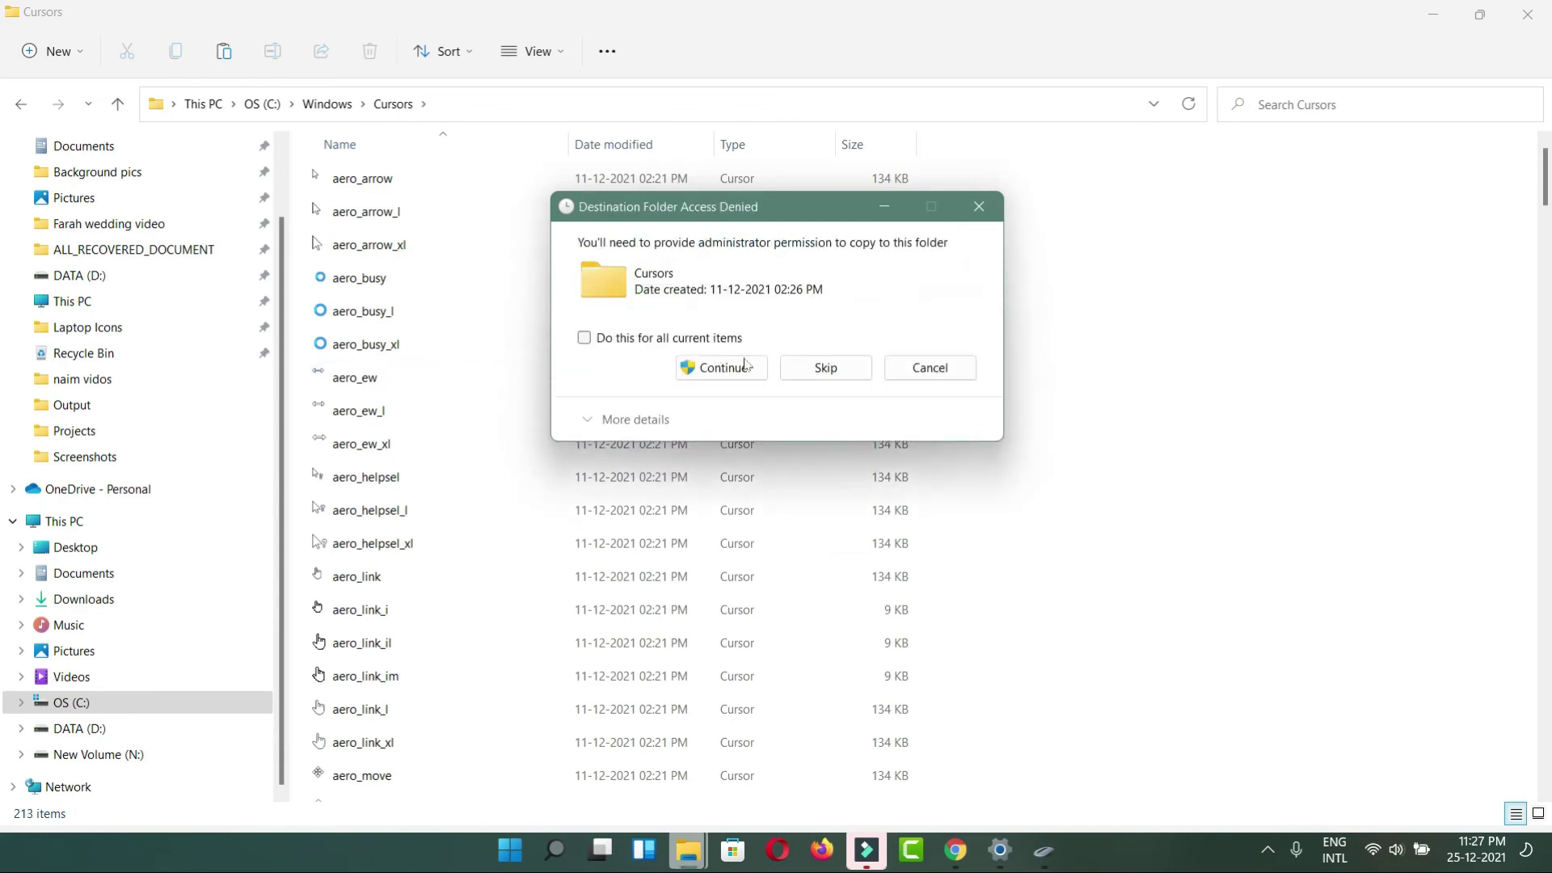
left_click(720, 368)
left_click(720, 368)
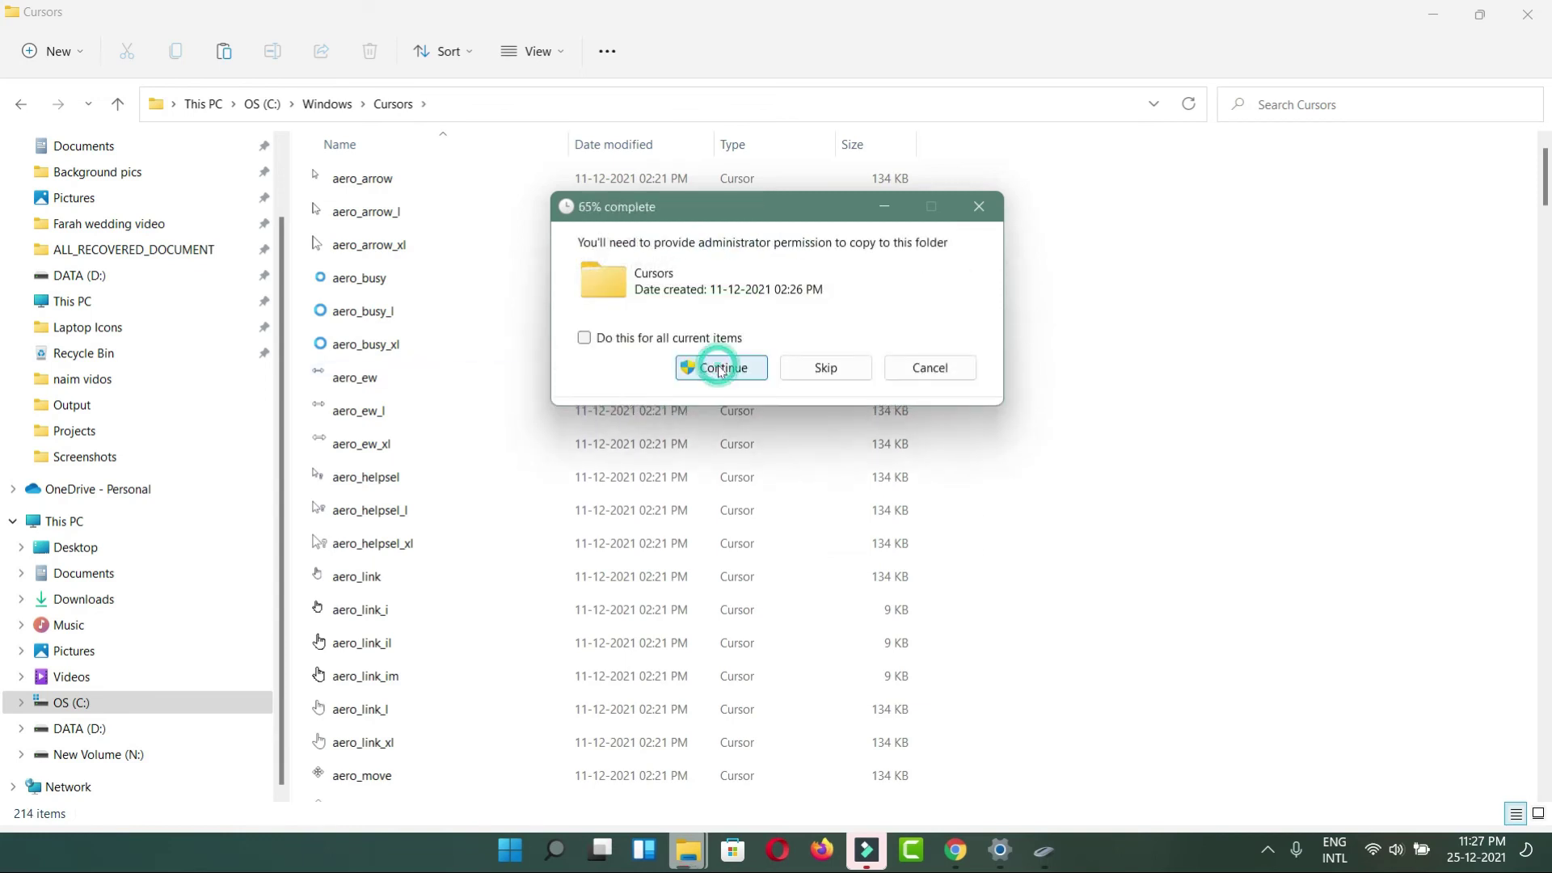
left_click(715, 368)
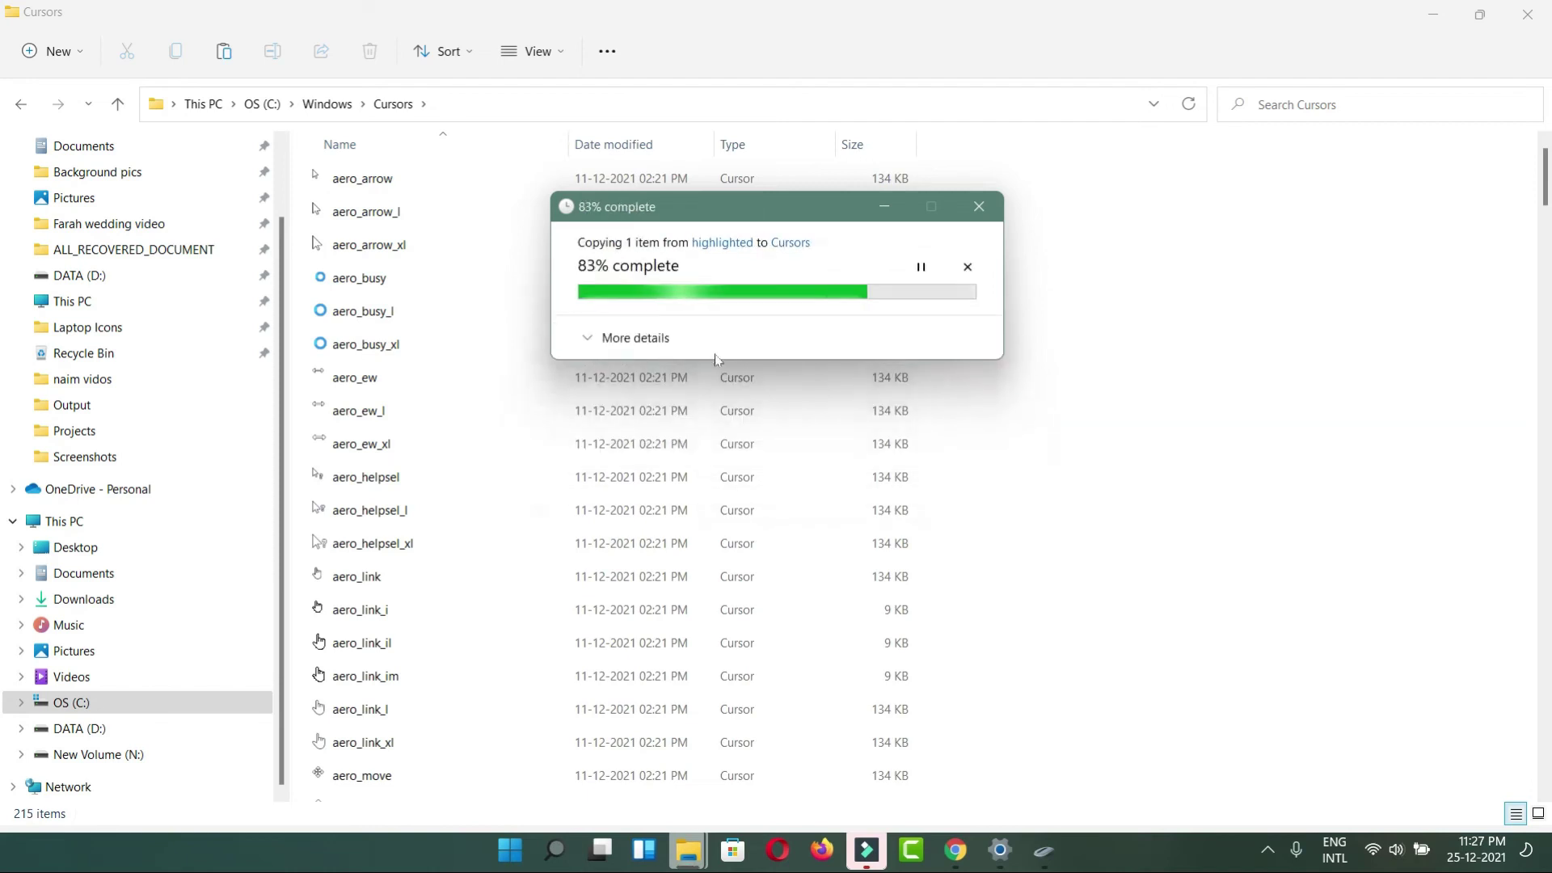
left_click(716, 367)
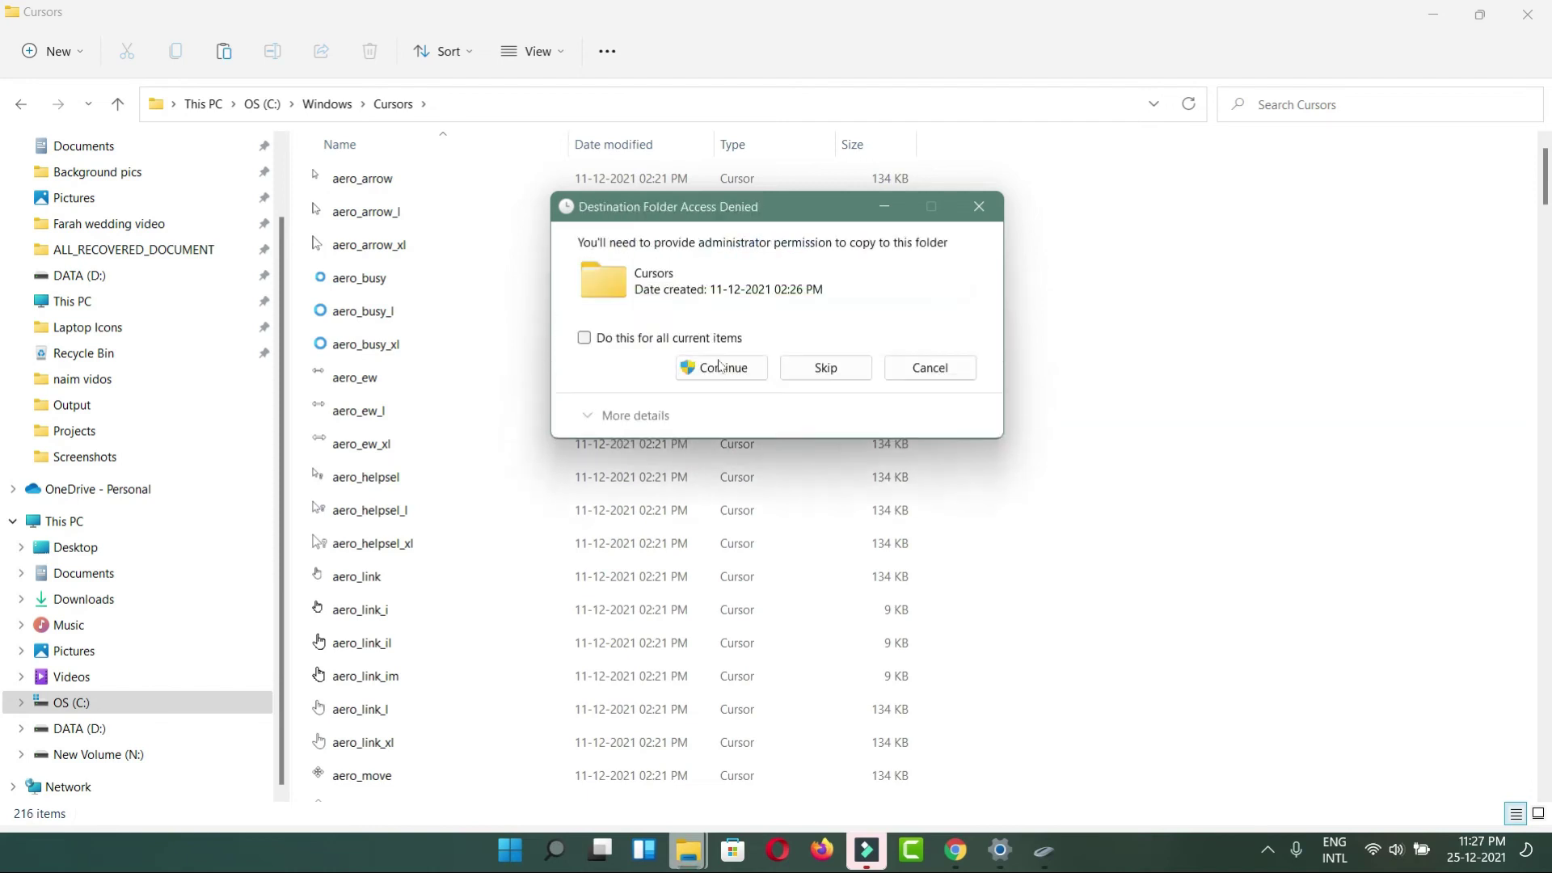
left_click(720, 367)
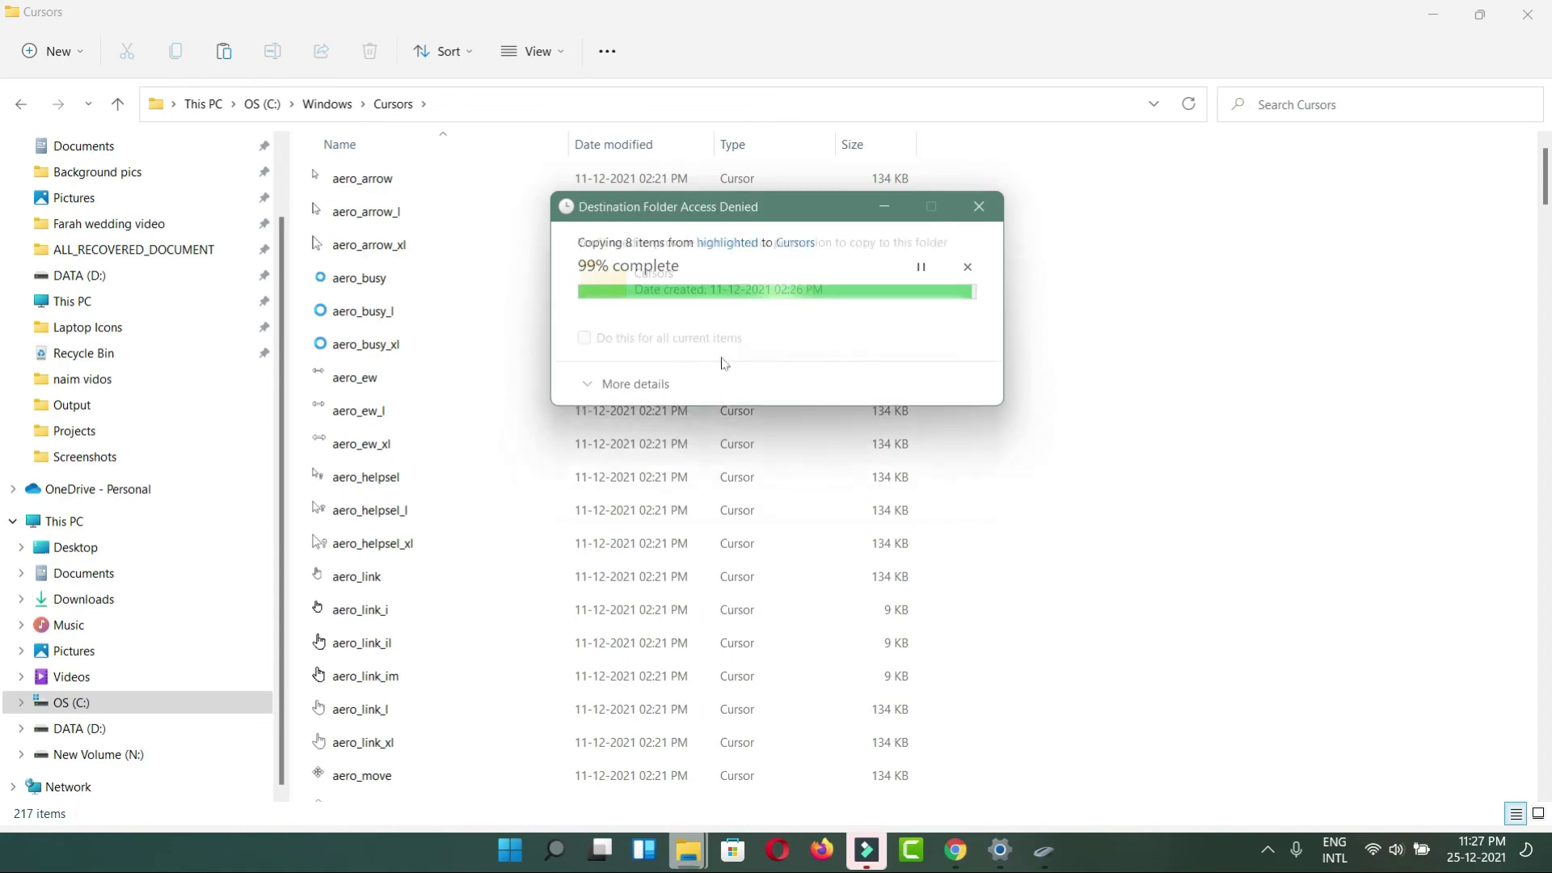
left_click(720, 368)
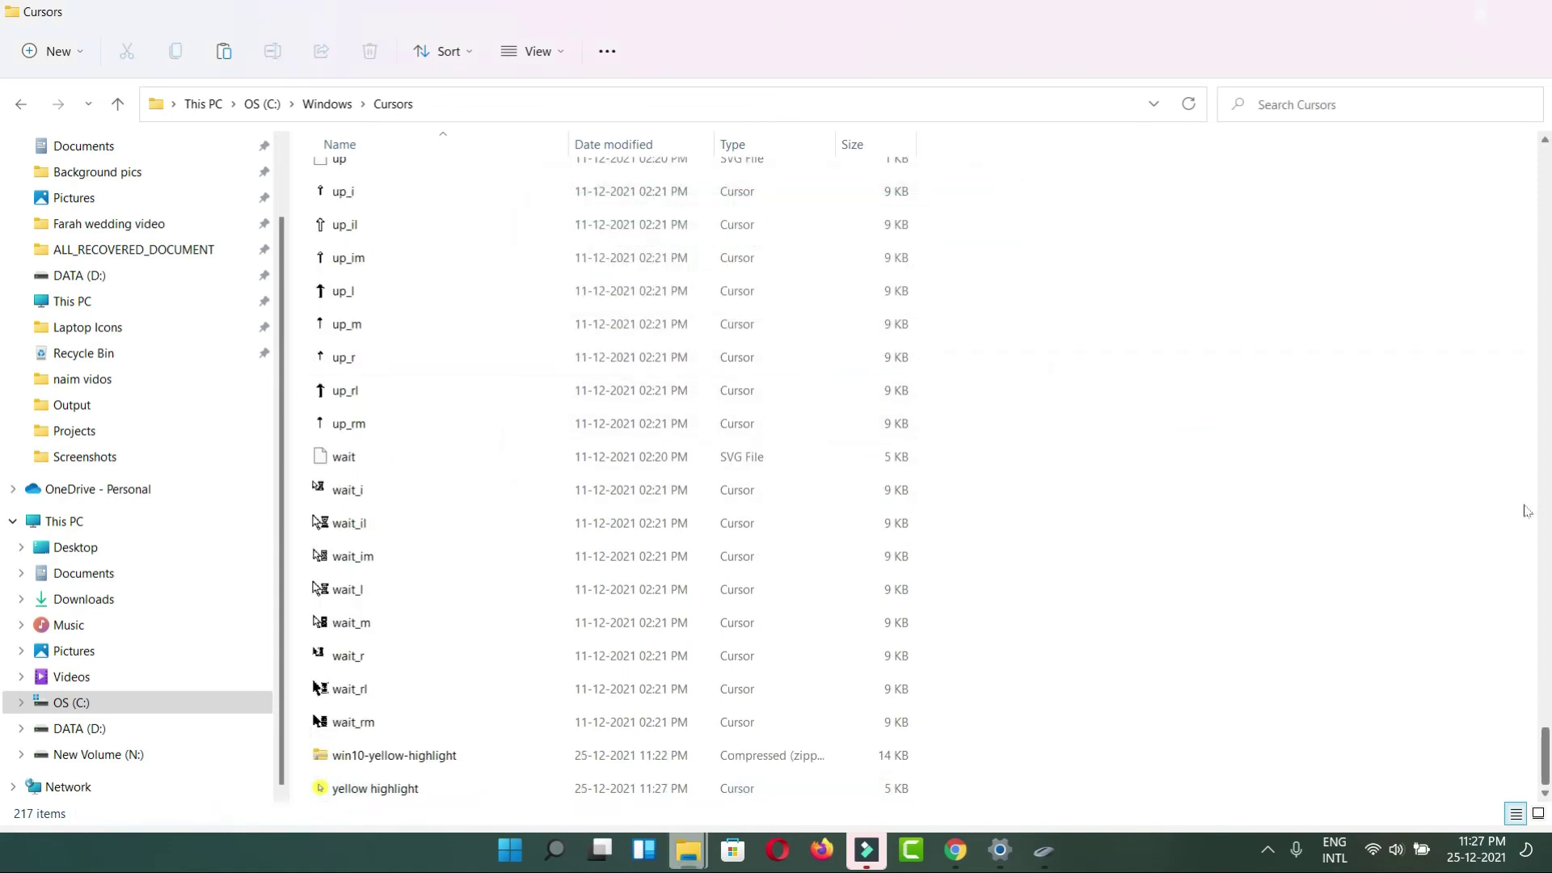
Look through the Cursors folder, leave it and return to the pointer list in Mouse Properties.
left_click_drag(1546, 760, 1513, 493)
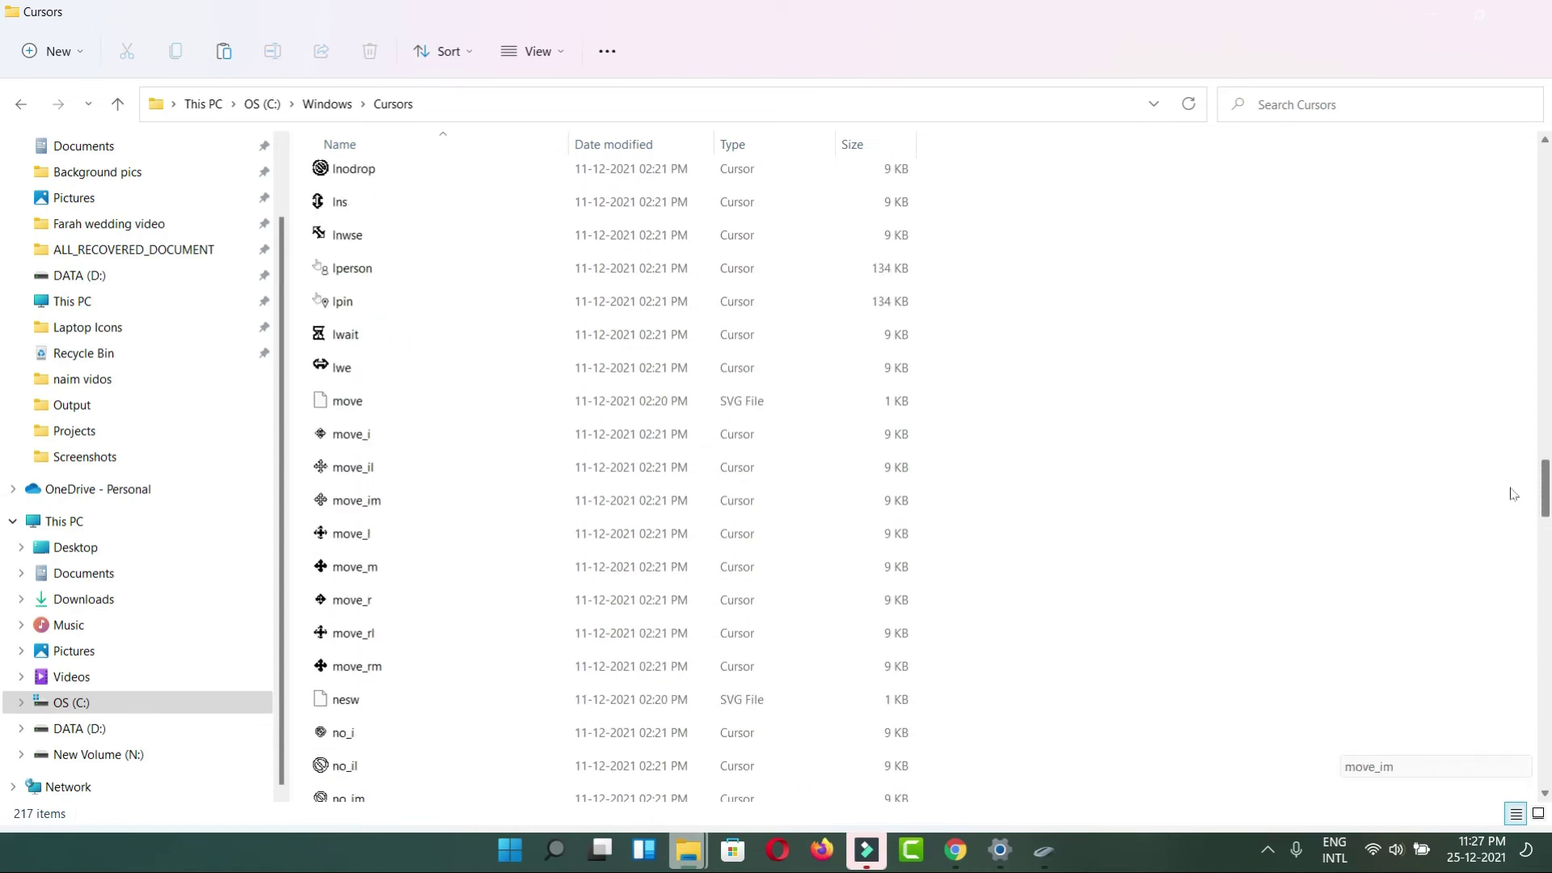
left_click(117, 103)
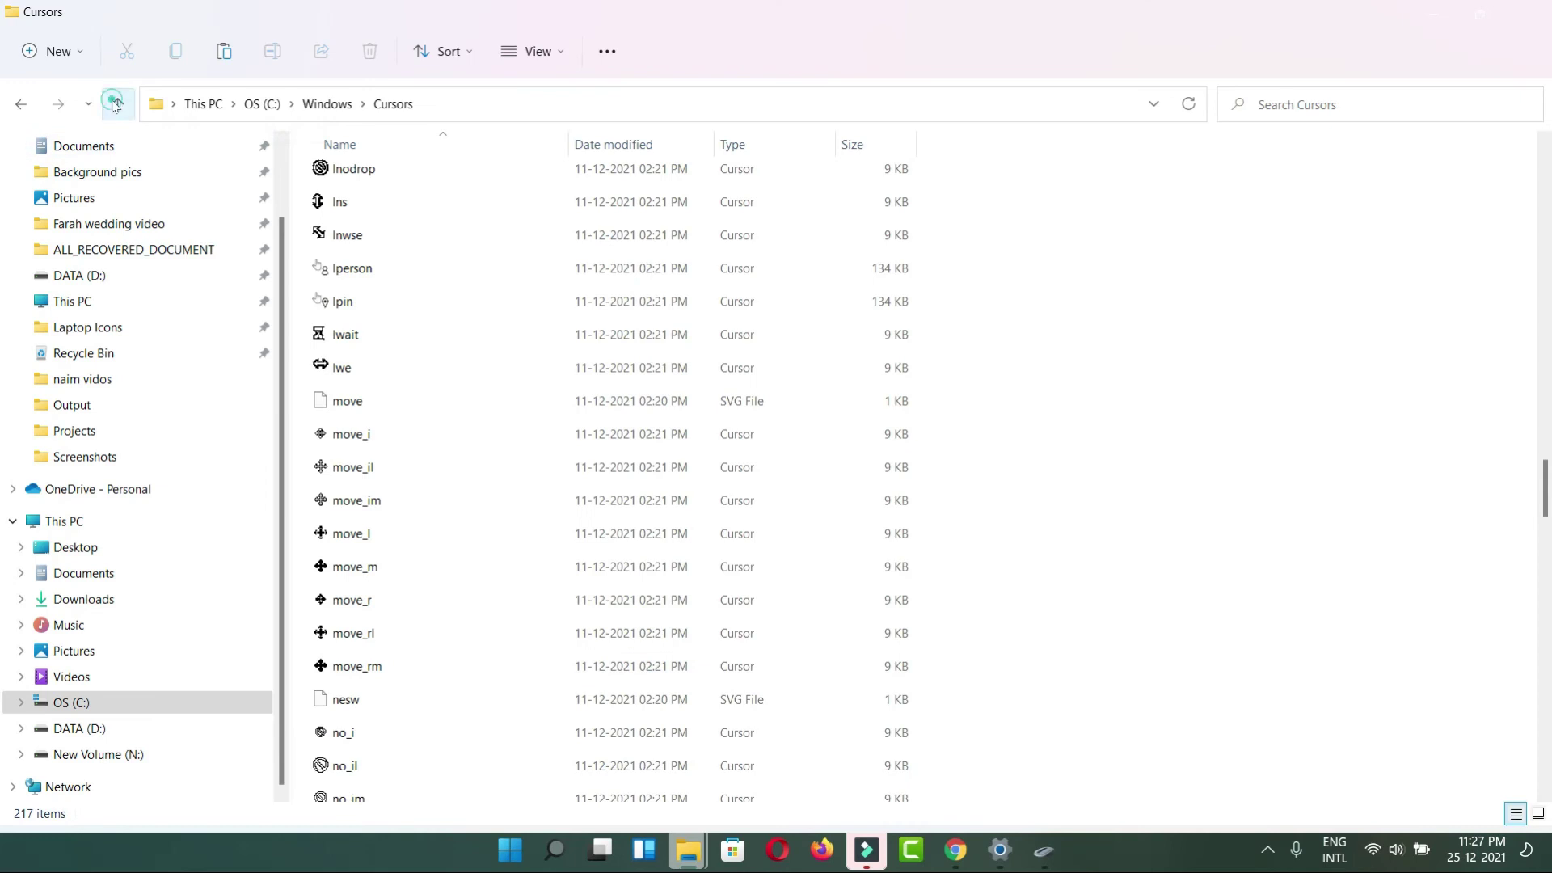
left_click(85, 599)
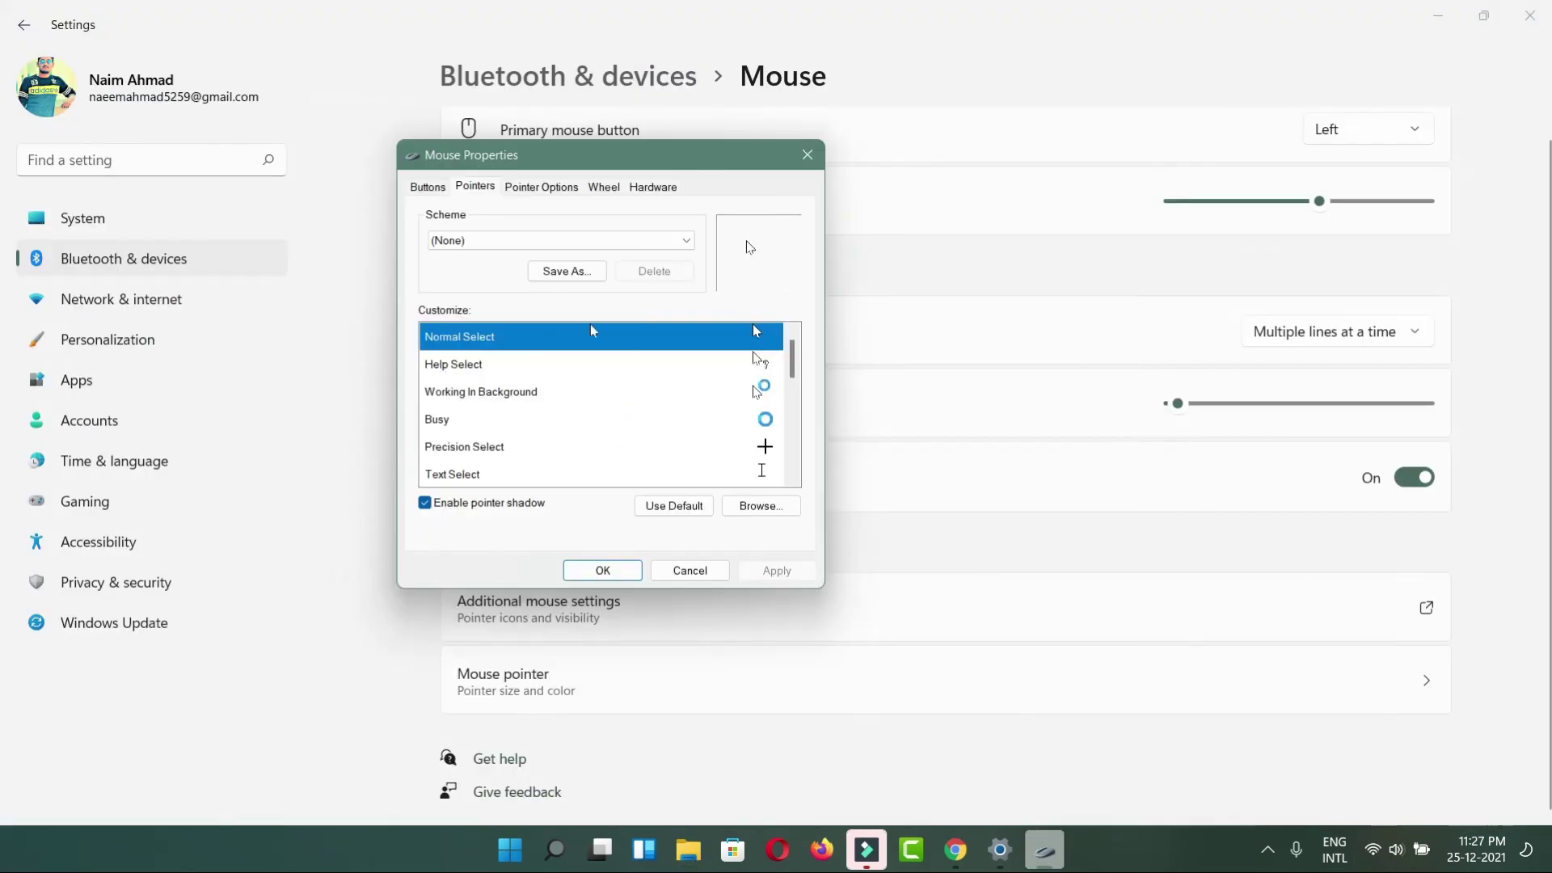
Assign the "black - yellow highlight" cursor from the Cursors folder to Normal Select and apply it.
mouse_move(566, 151)
left_mouse_down()
mouse_move(587, 226)
mouse_move(904, 137)
left_mouse_up()
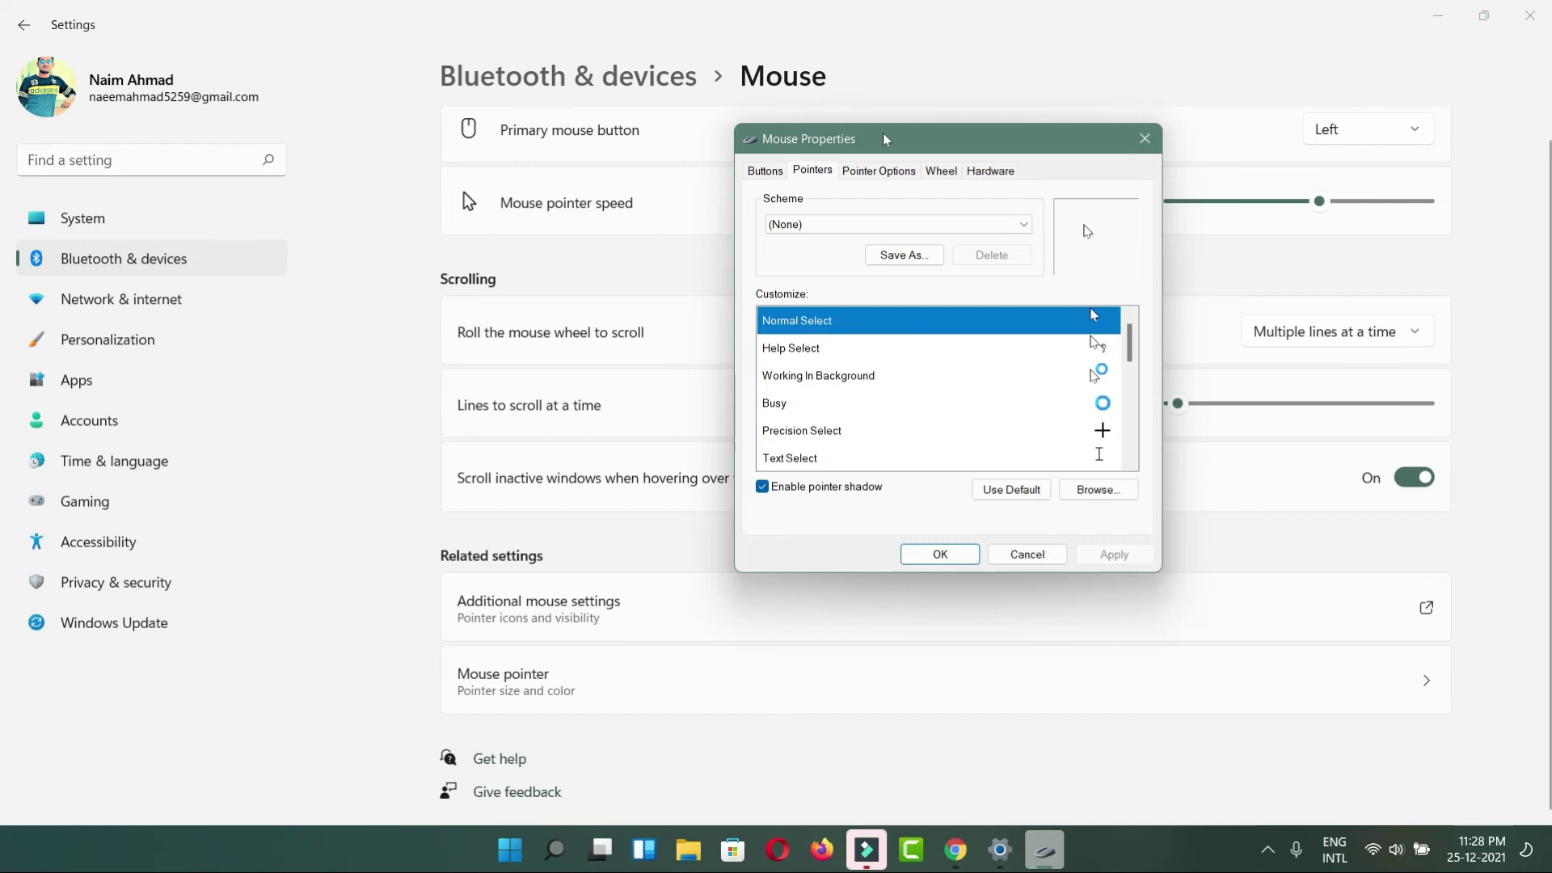
left_click(1098, 490)
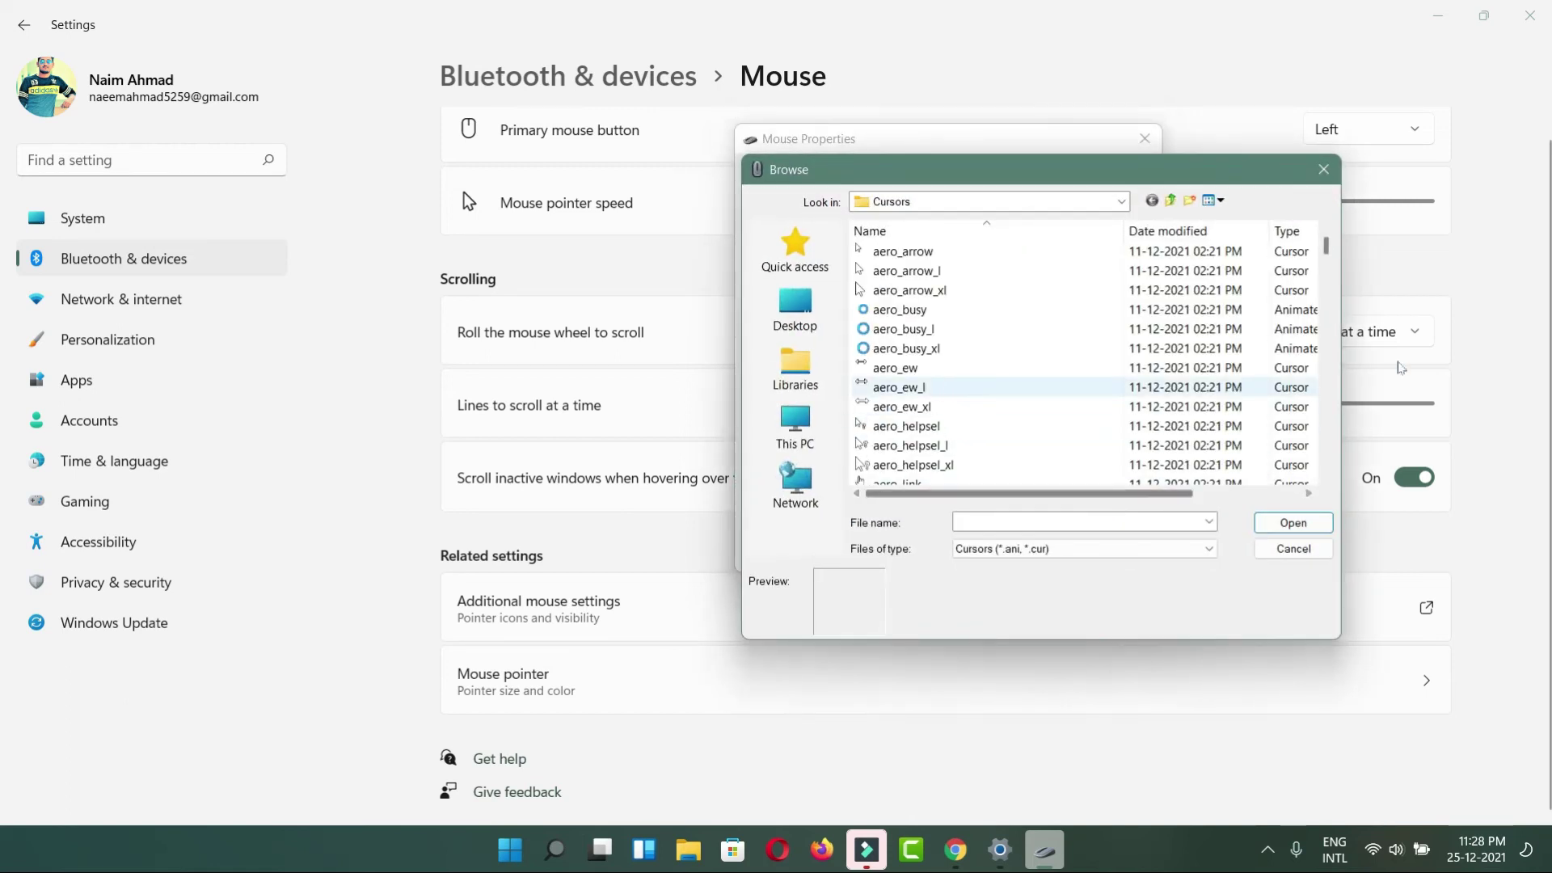
left_click_drag(1327, 245, 1327, 306)
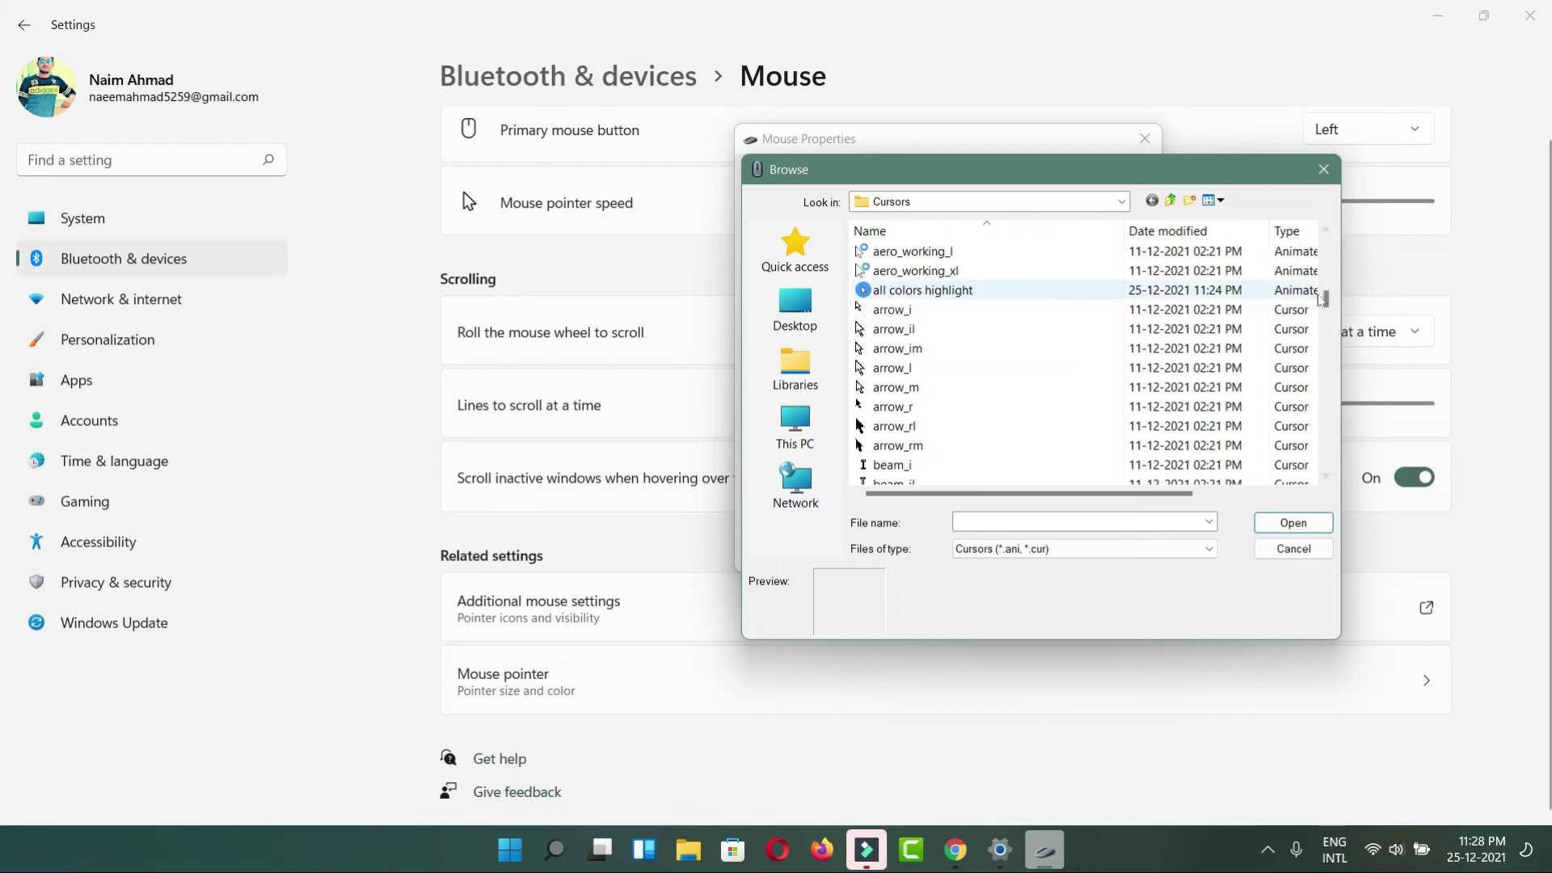
left_click_drag(1330, 304, 1328, 321)
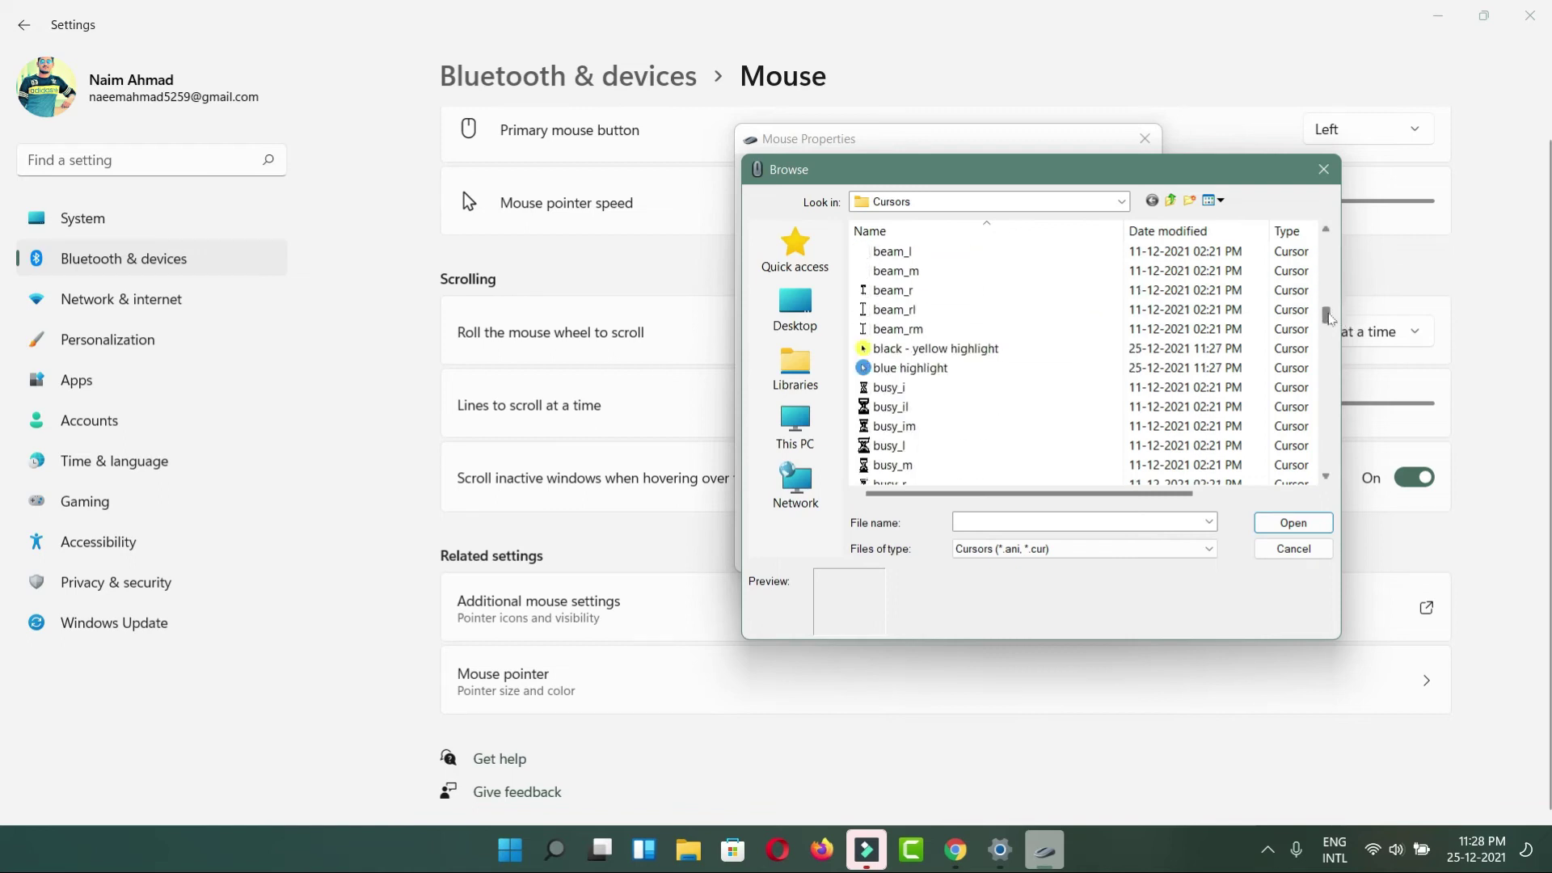
left_click(970, 348)
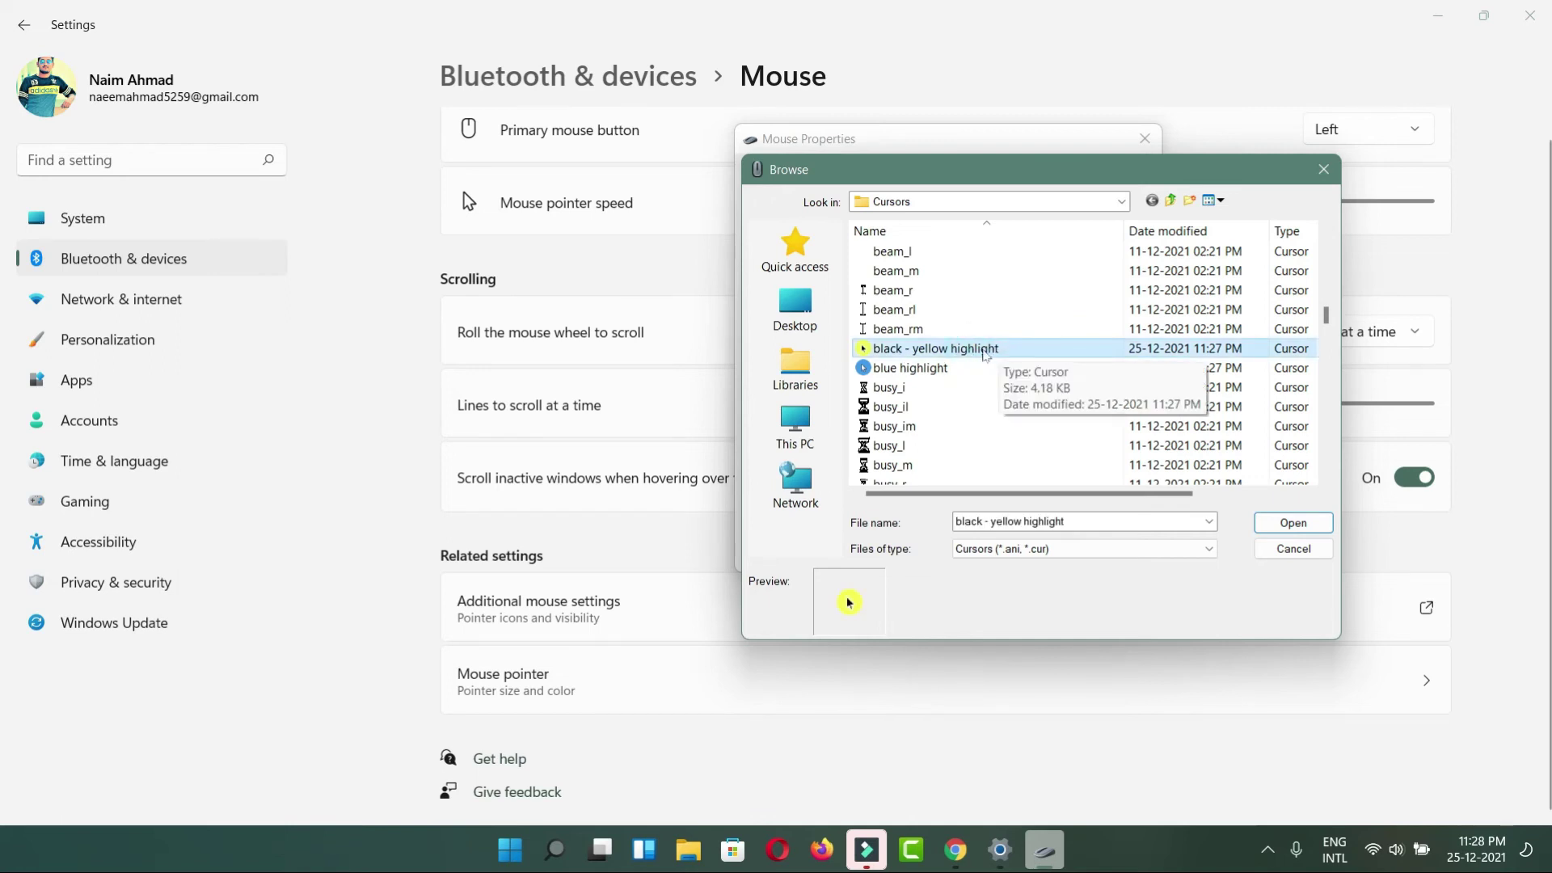
left_click(1294, 524)
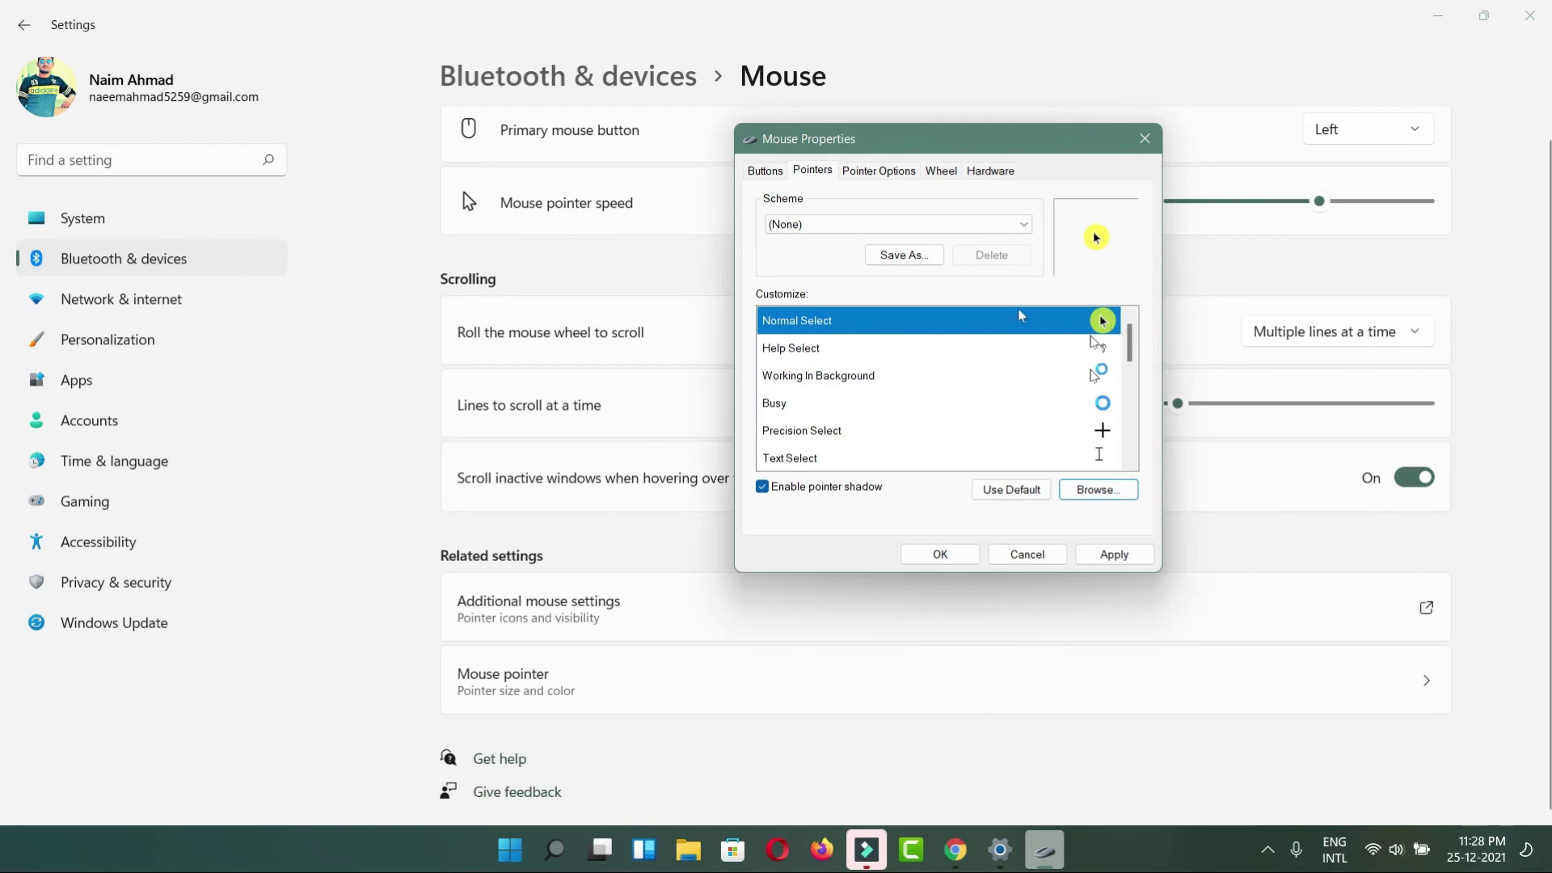
left_click(1113, 554)
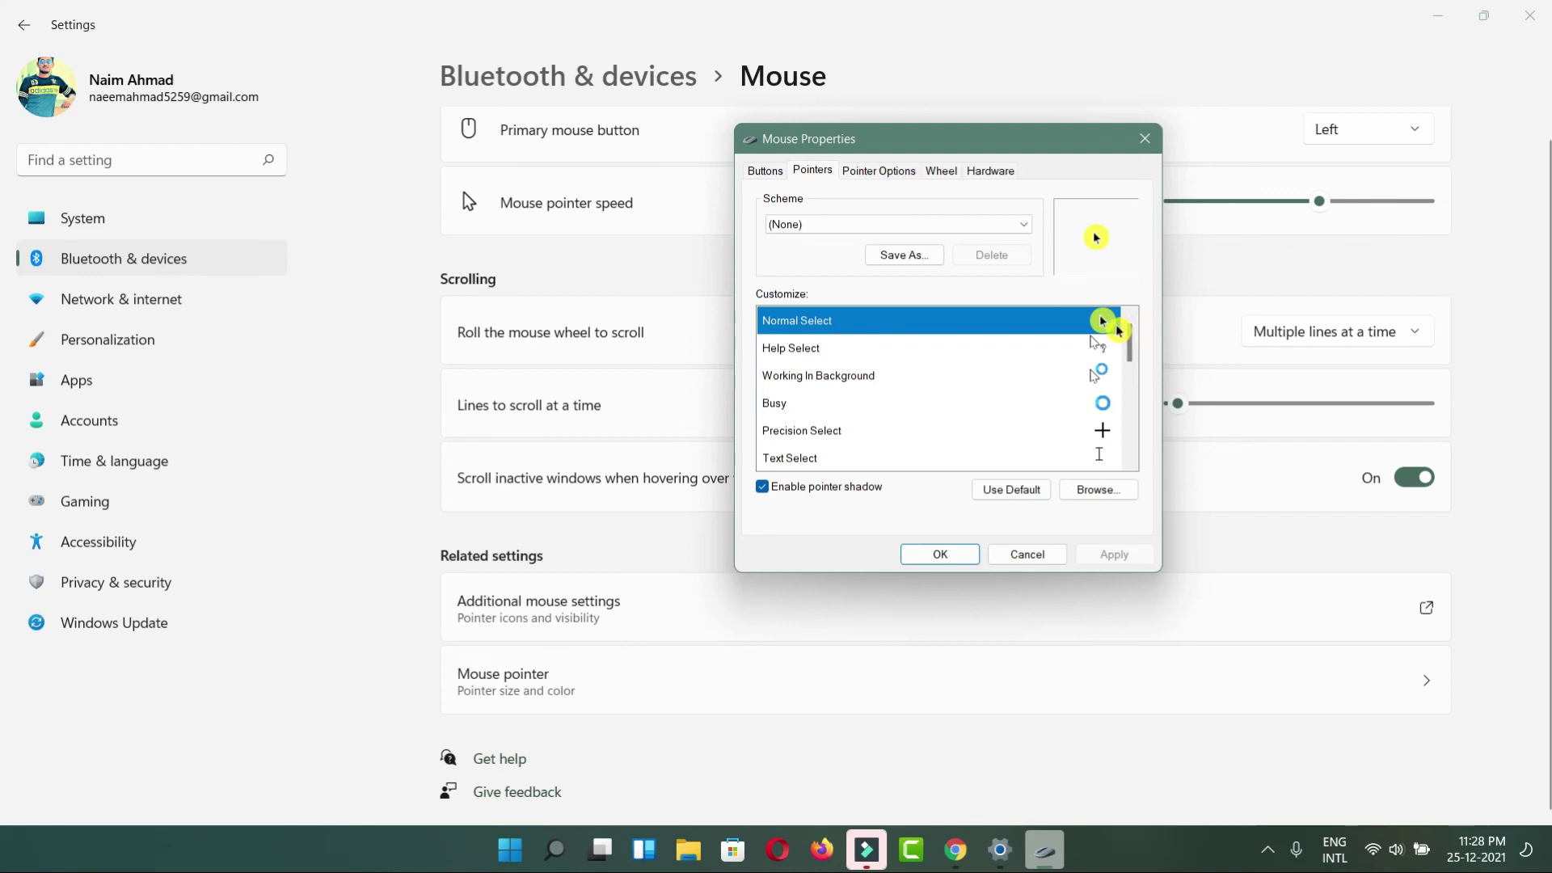
Change the Normal Select pointer to the animated "all colors highlight" cursor and apply it.
left_click(1098, 490)
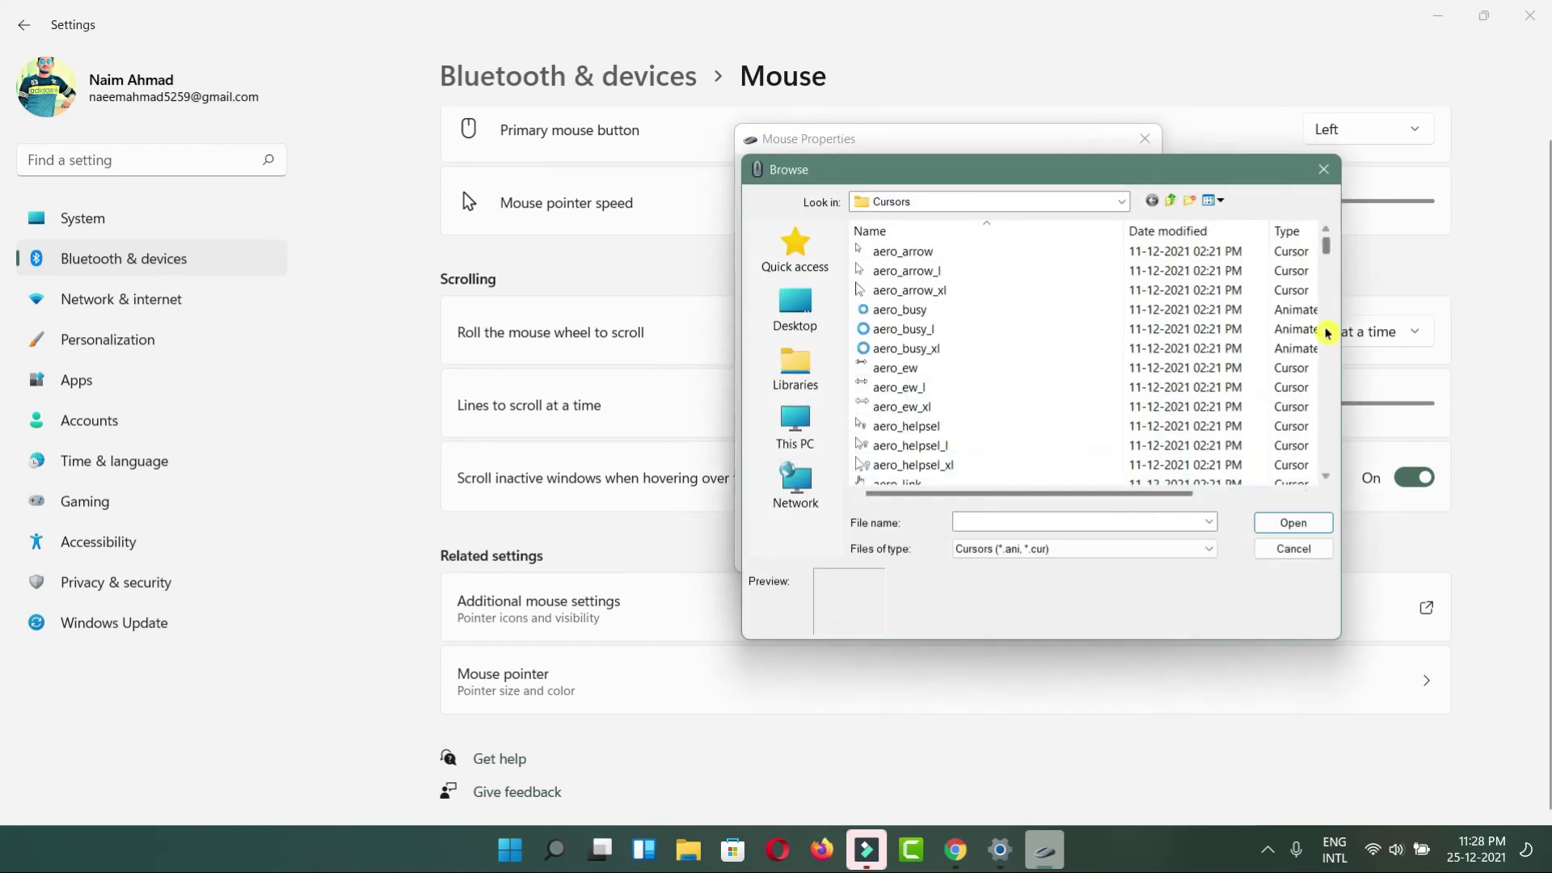
left_click_drag(1323, 257, 1327, 305)
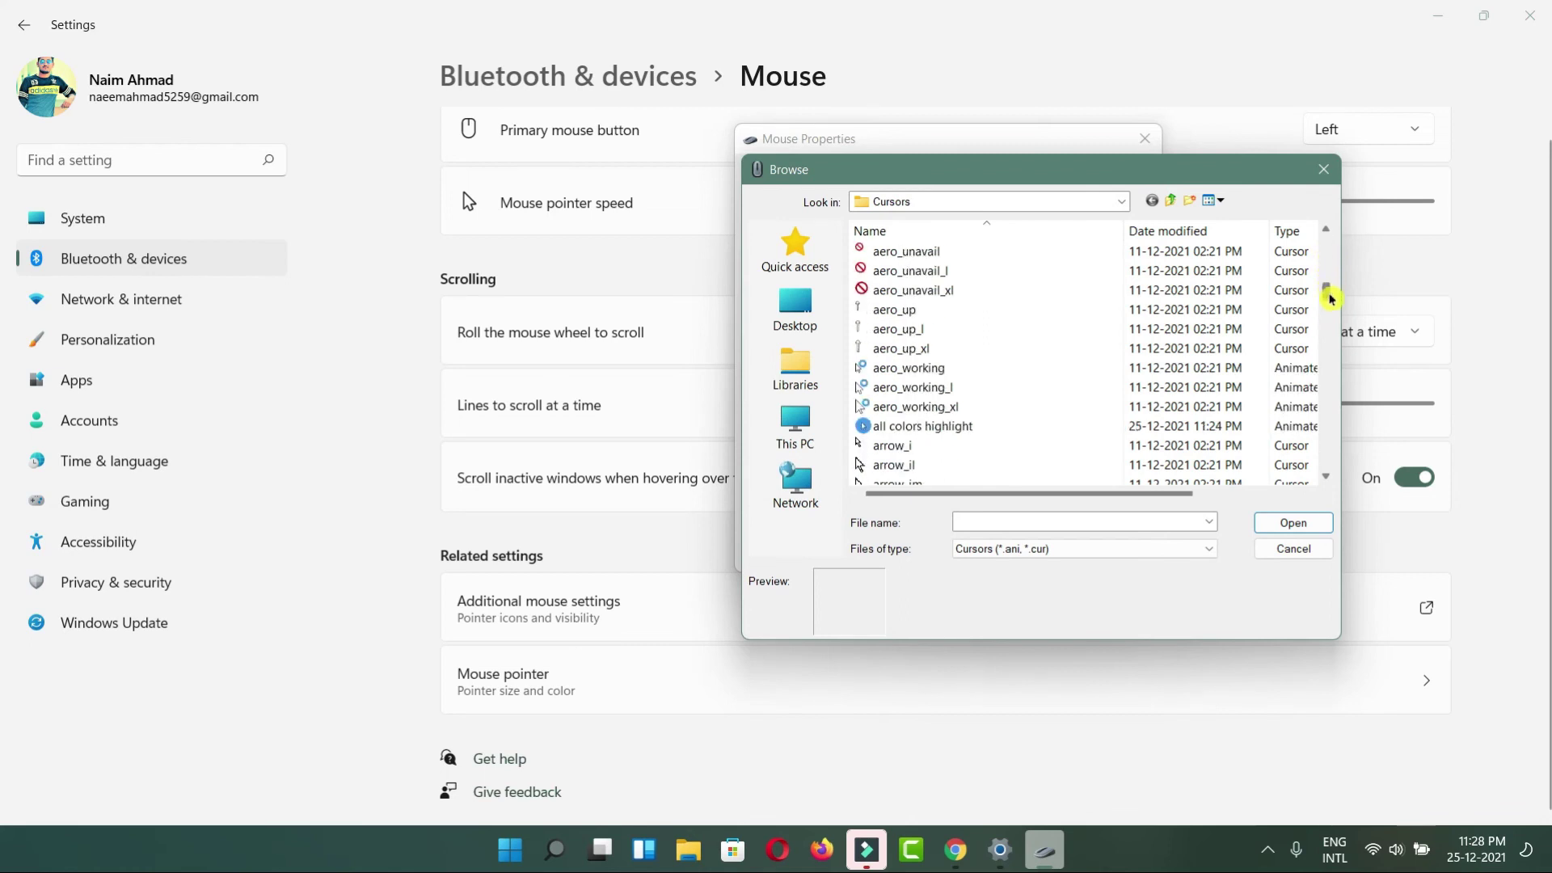
left_click(926, 329)
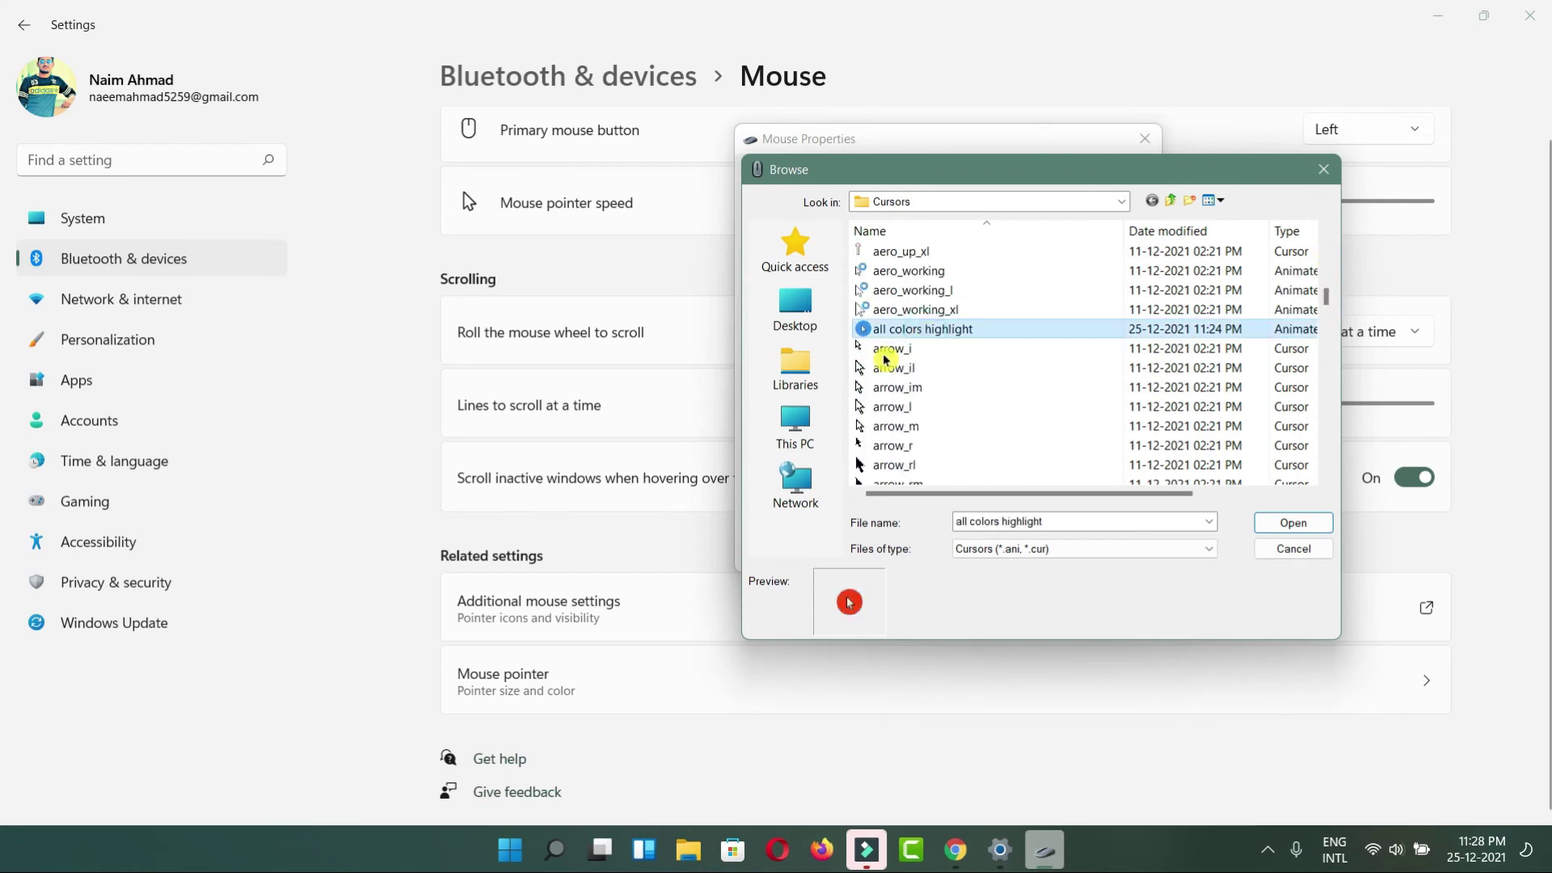
left_click(1308, 527)
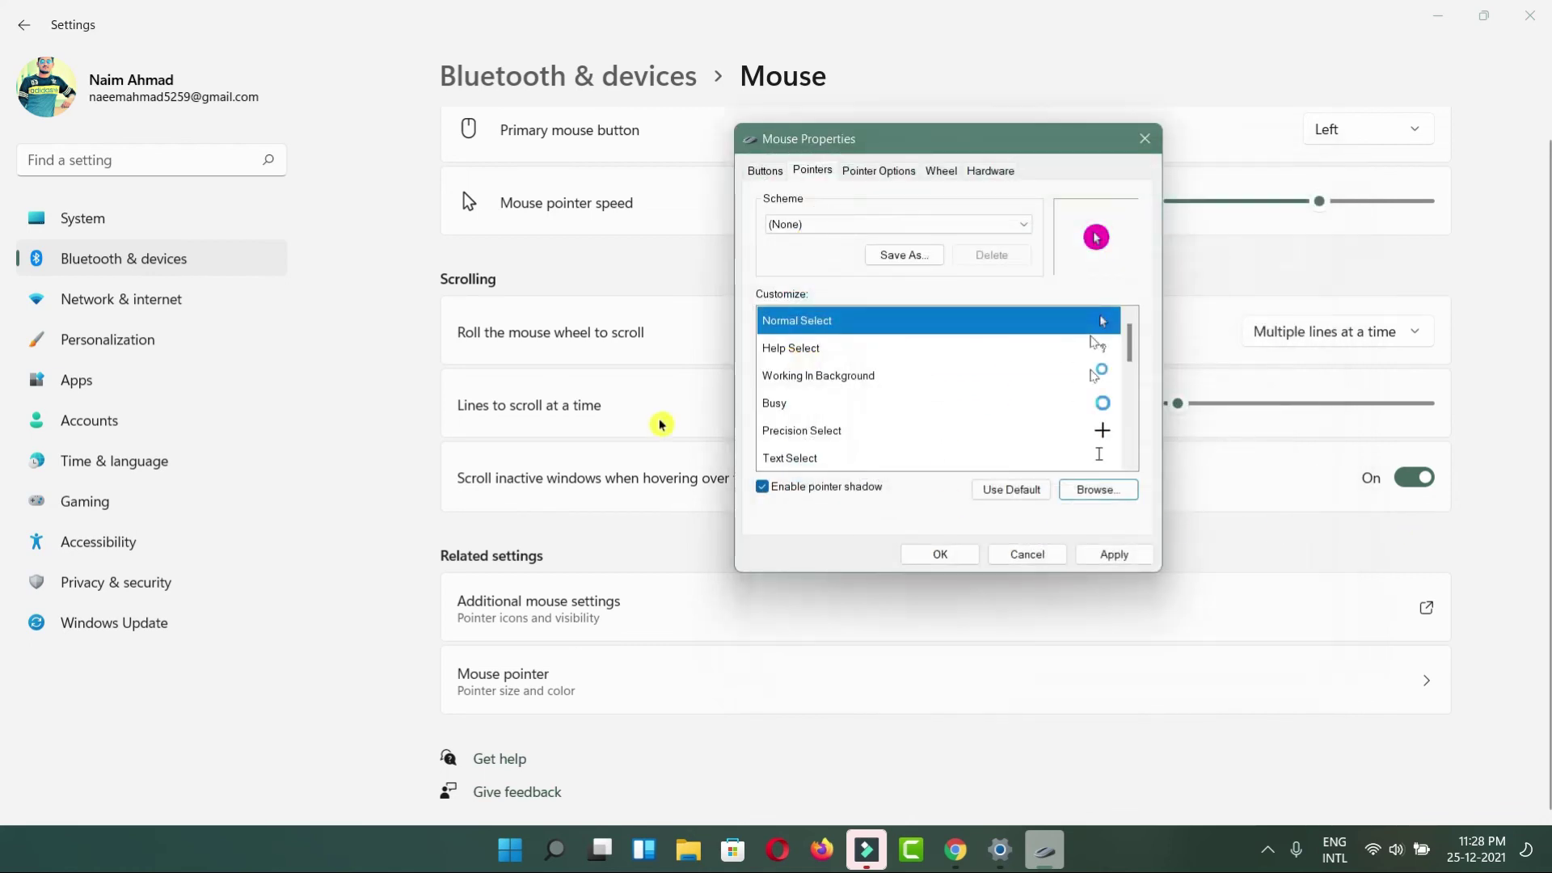
left_click(1114, 555)
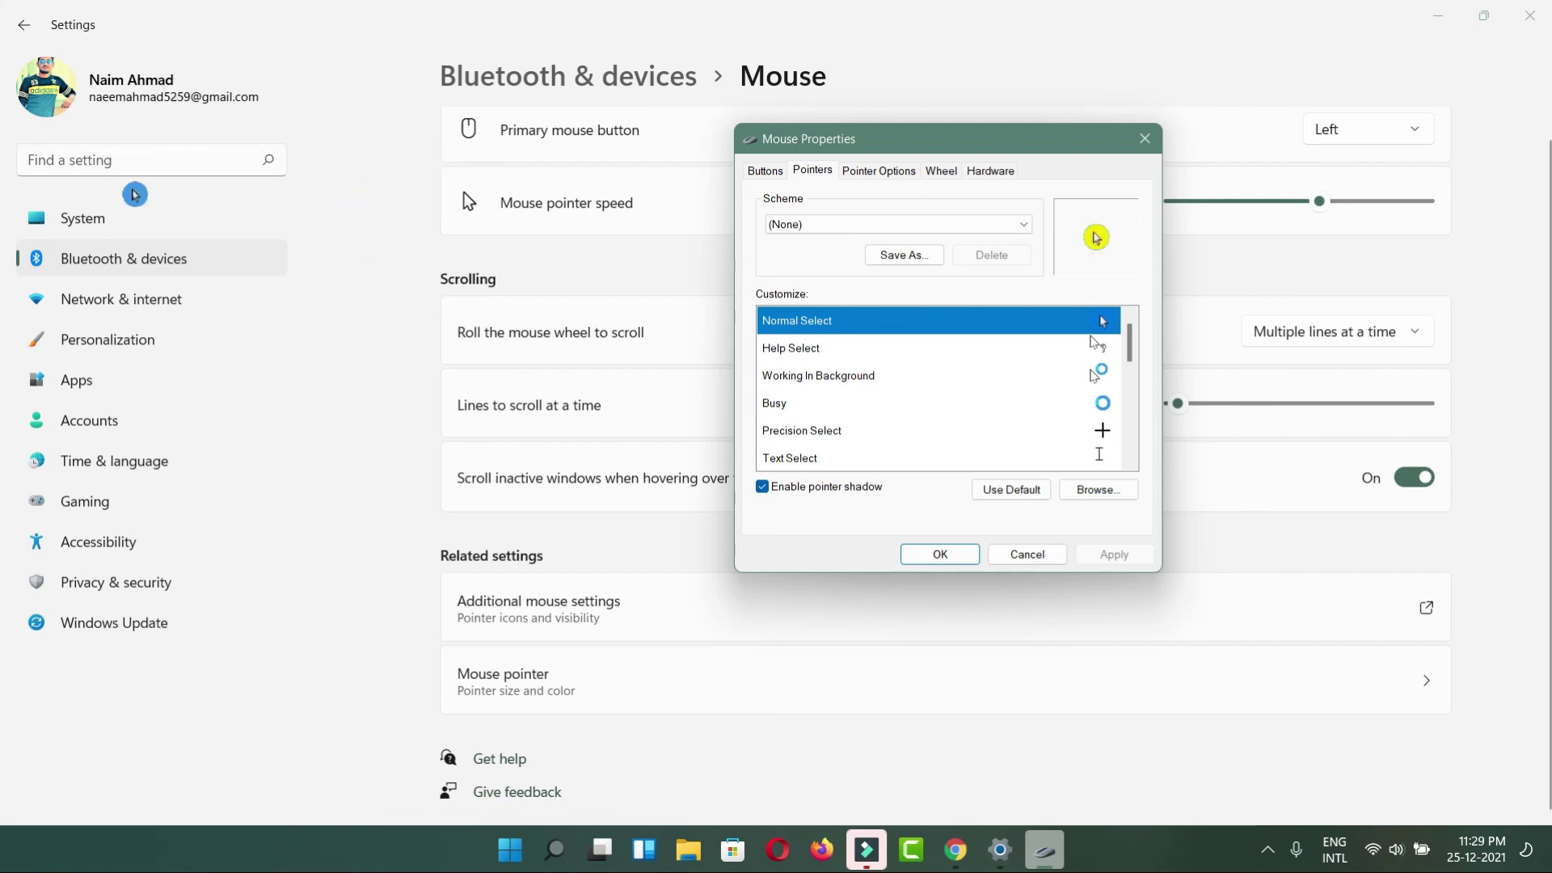
Switch Normal Select back to the "black - yellow highlight" cursor, apply it and close Mouse Properties.
left_click(1099, 493)
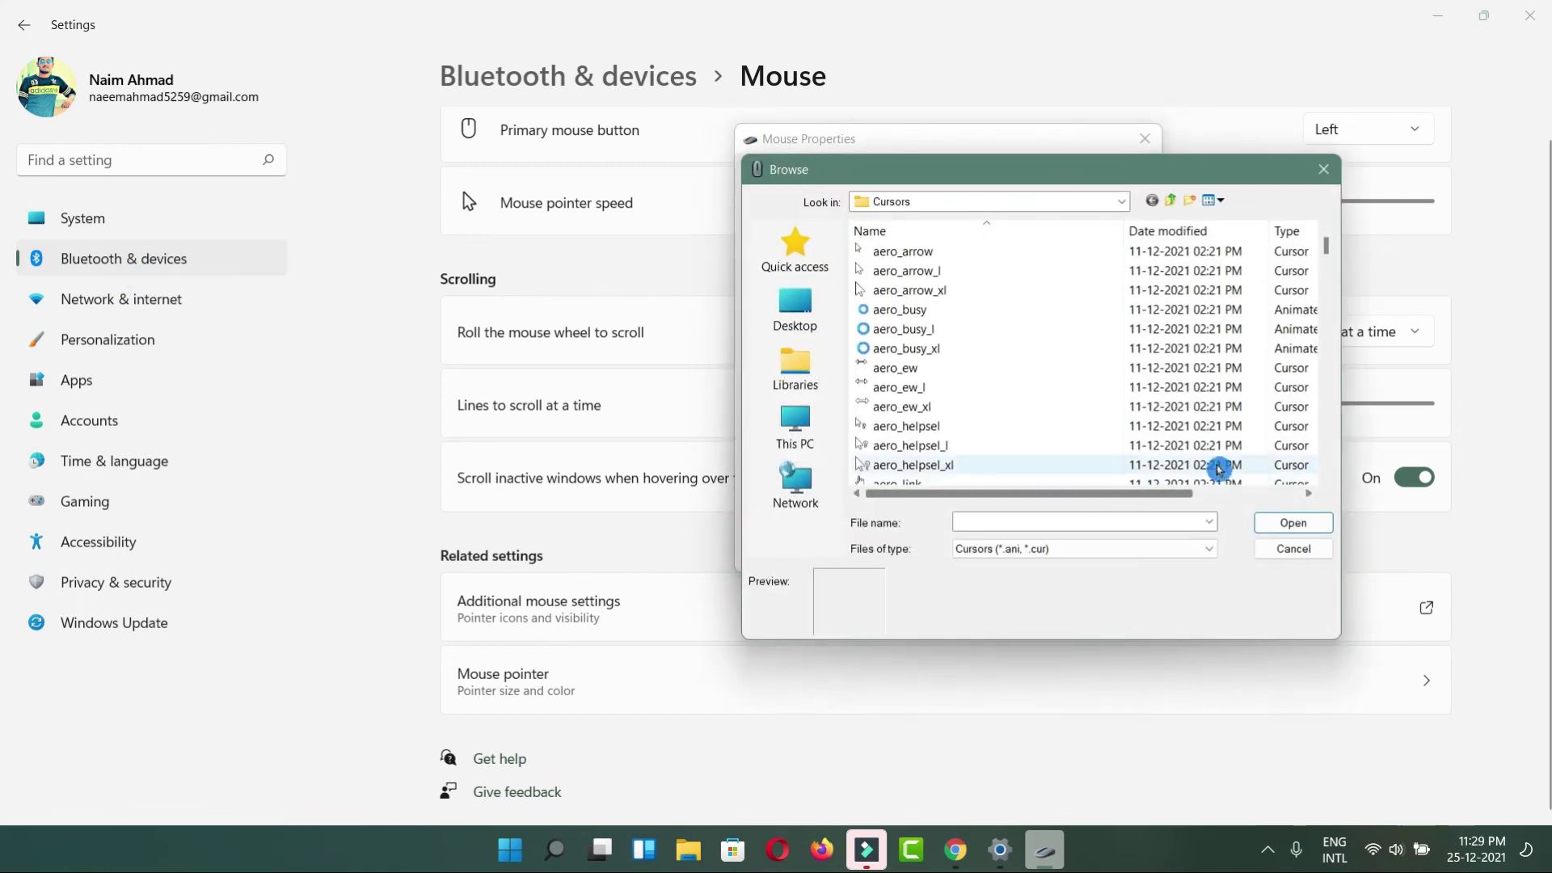
left_click_drag(1327, 251, 1327, 315)
left_click(1016, 373)
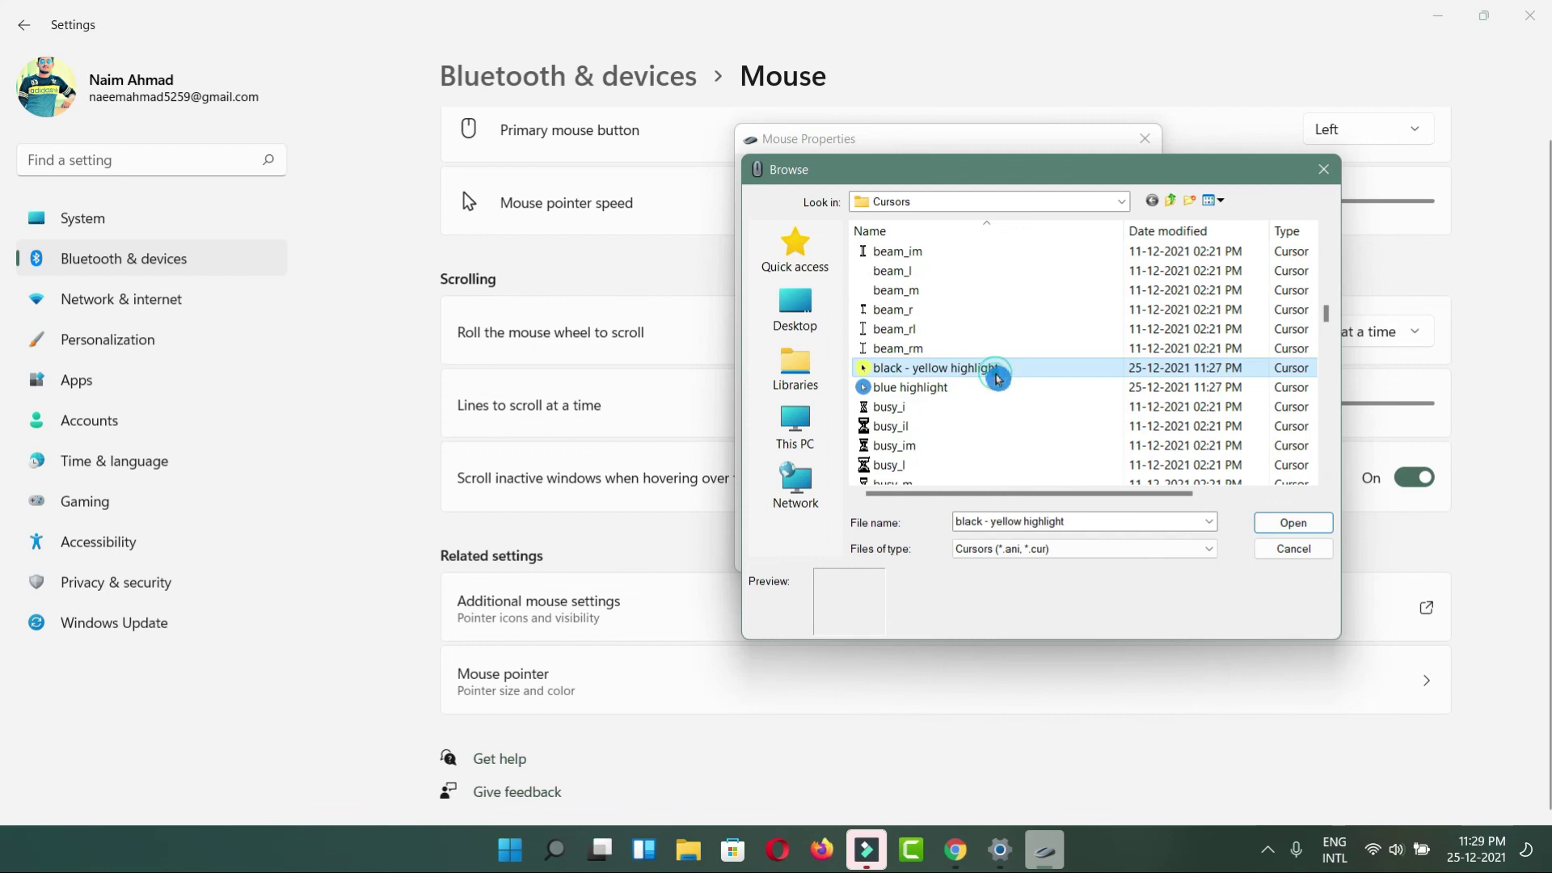
left_click(1296, 525)
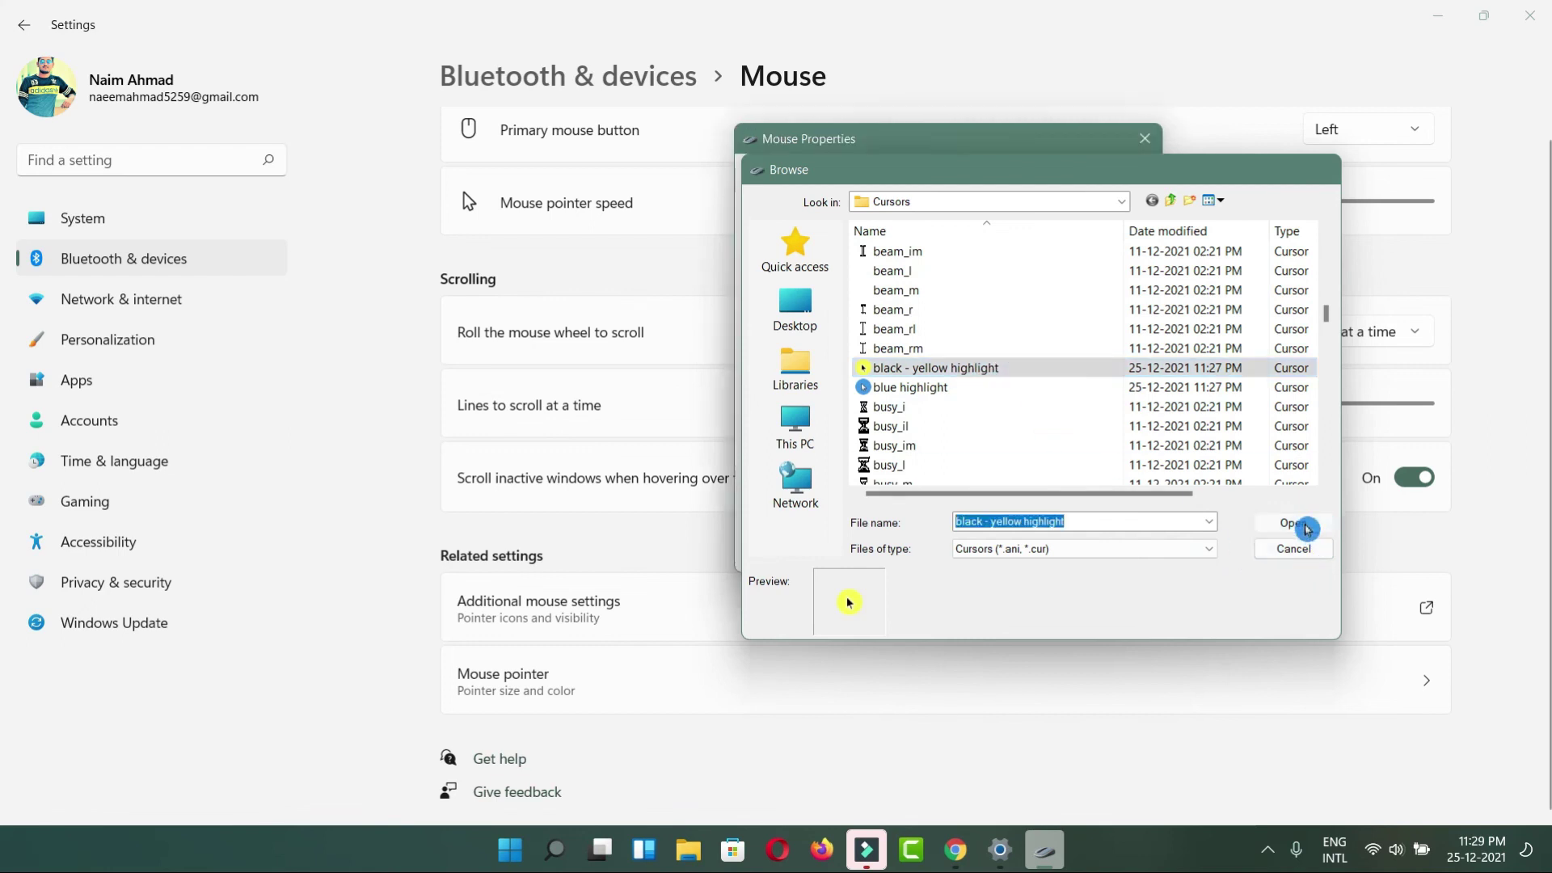
left_click(1122, 554)
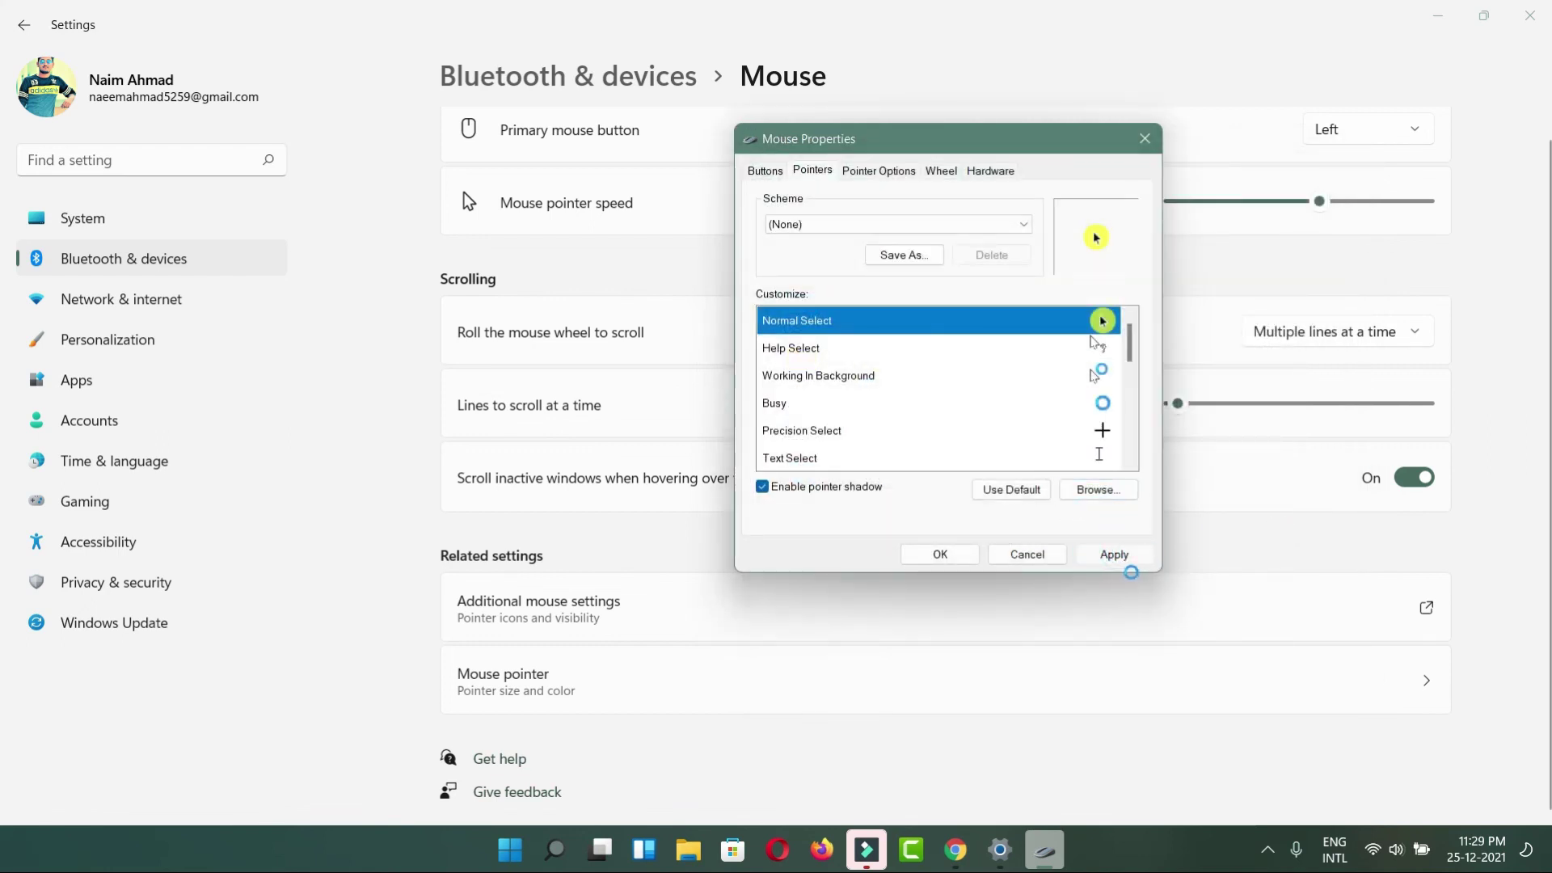
left_click(938, 555)
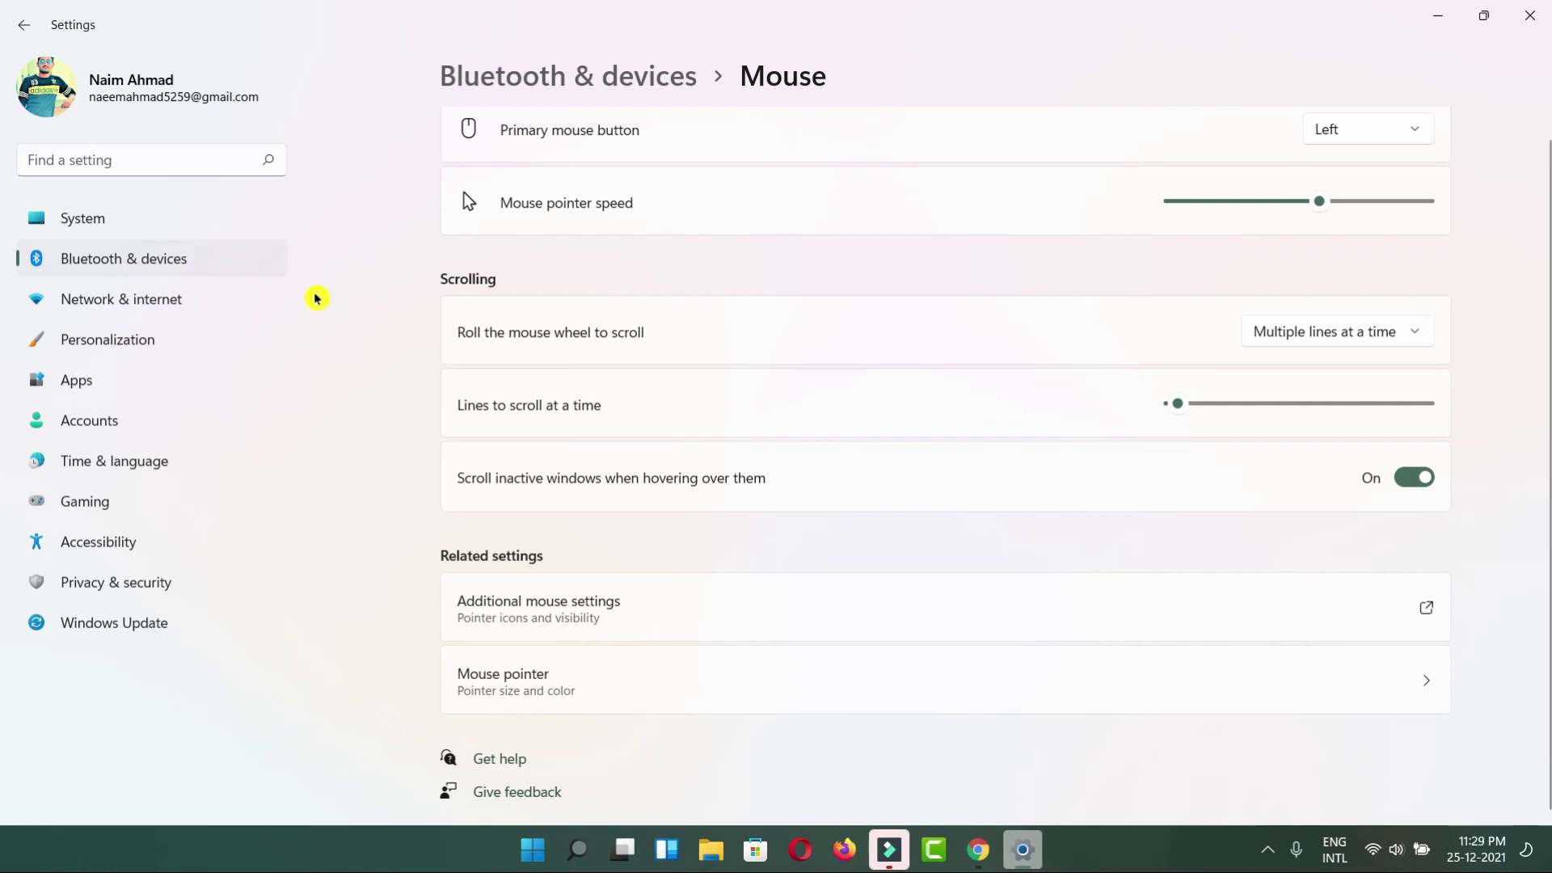
Reopen the additional mouse settings and apply the pointer scheme Windows Default (system scheme).
left_click(526, 599)
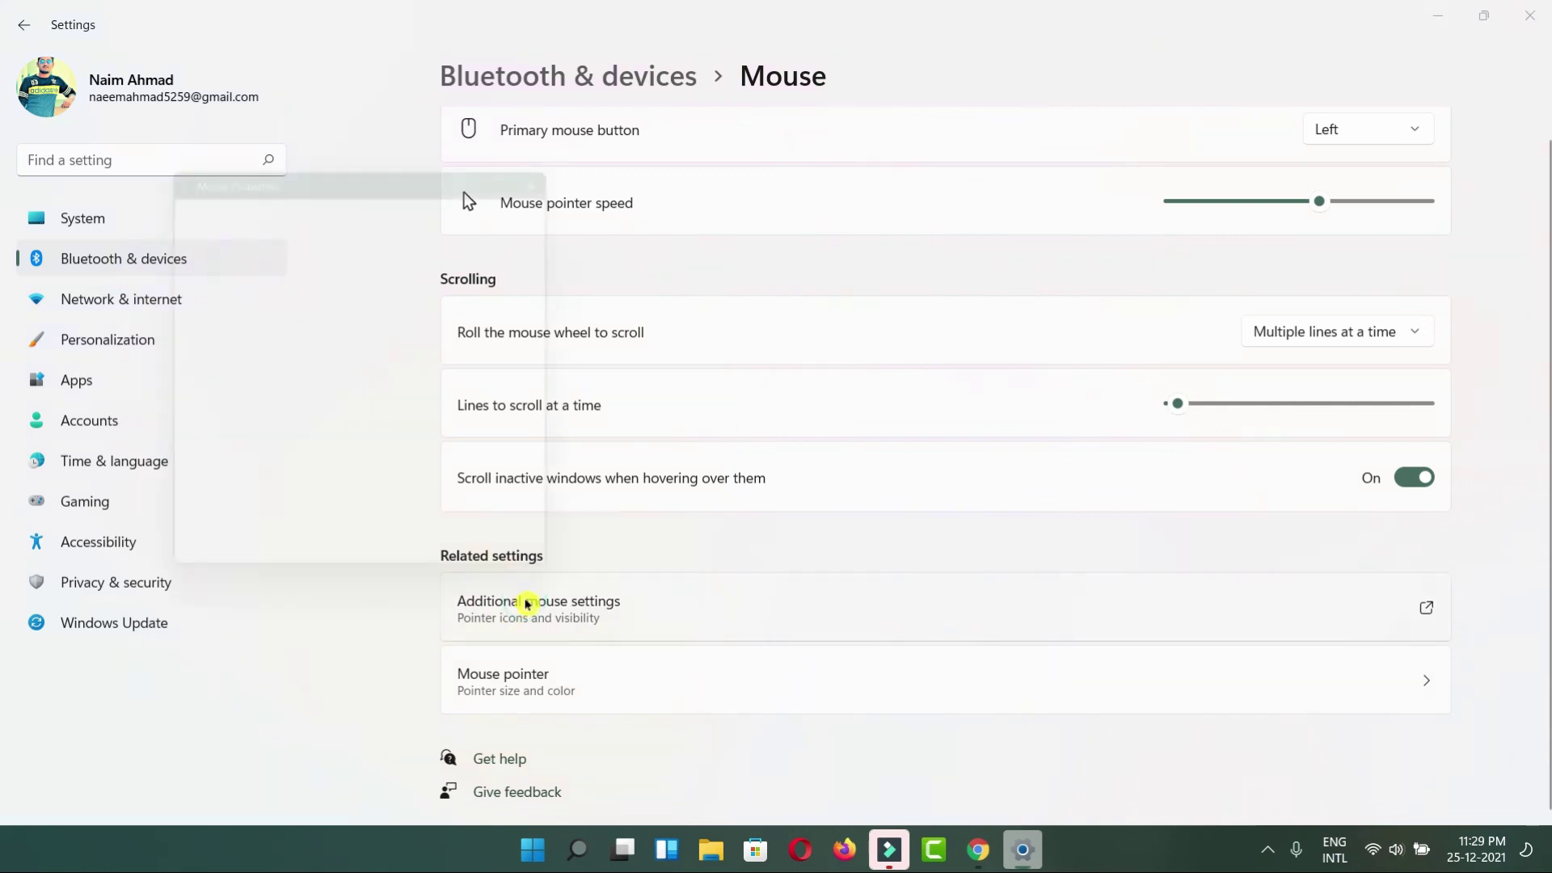
left_click(281, 198)
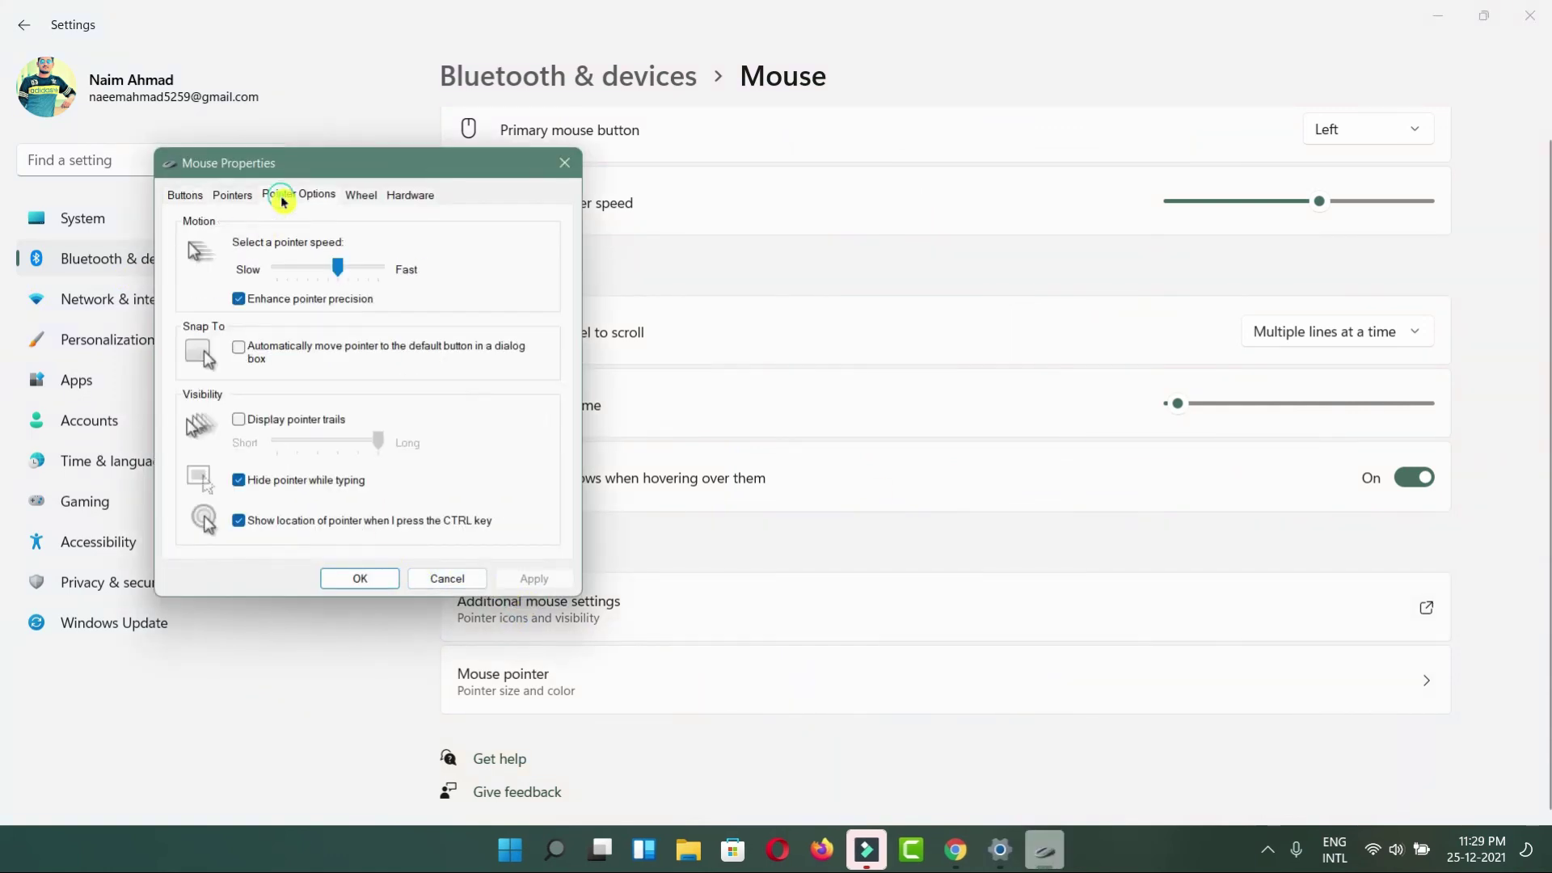
left_click(232, 195)
left_click(301, 249)
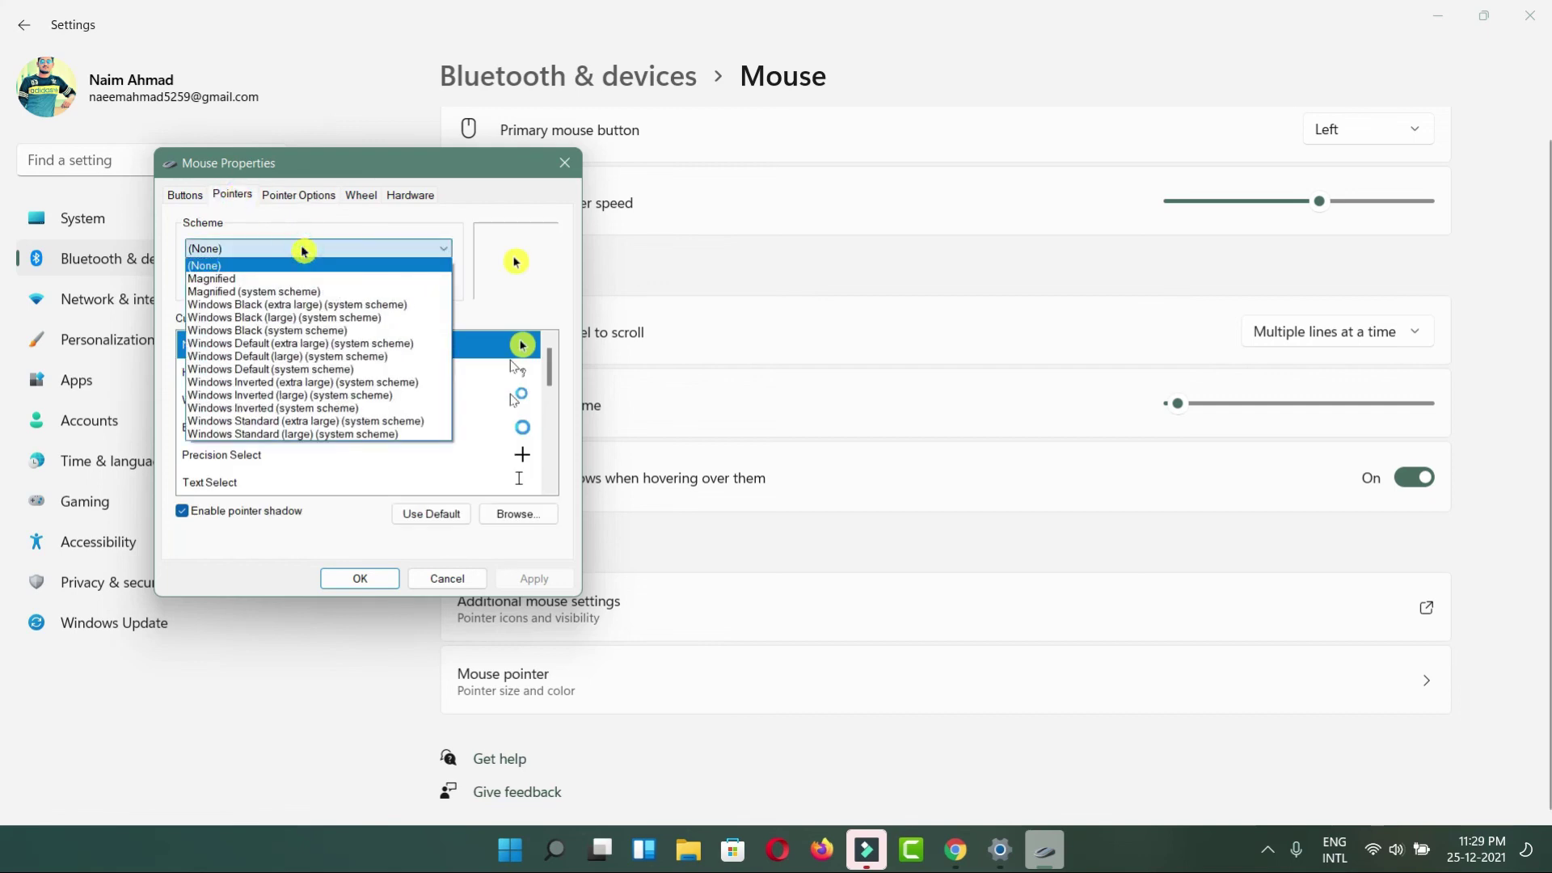
left_click(303, 265)
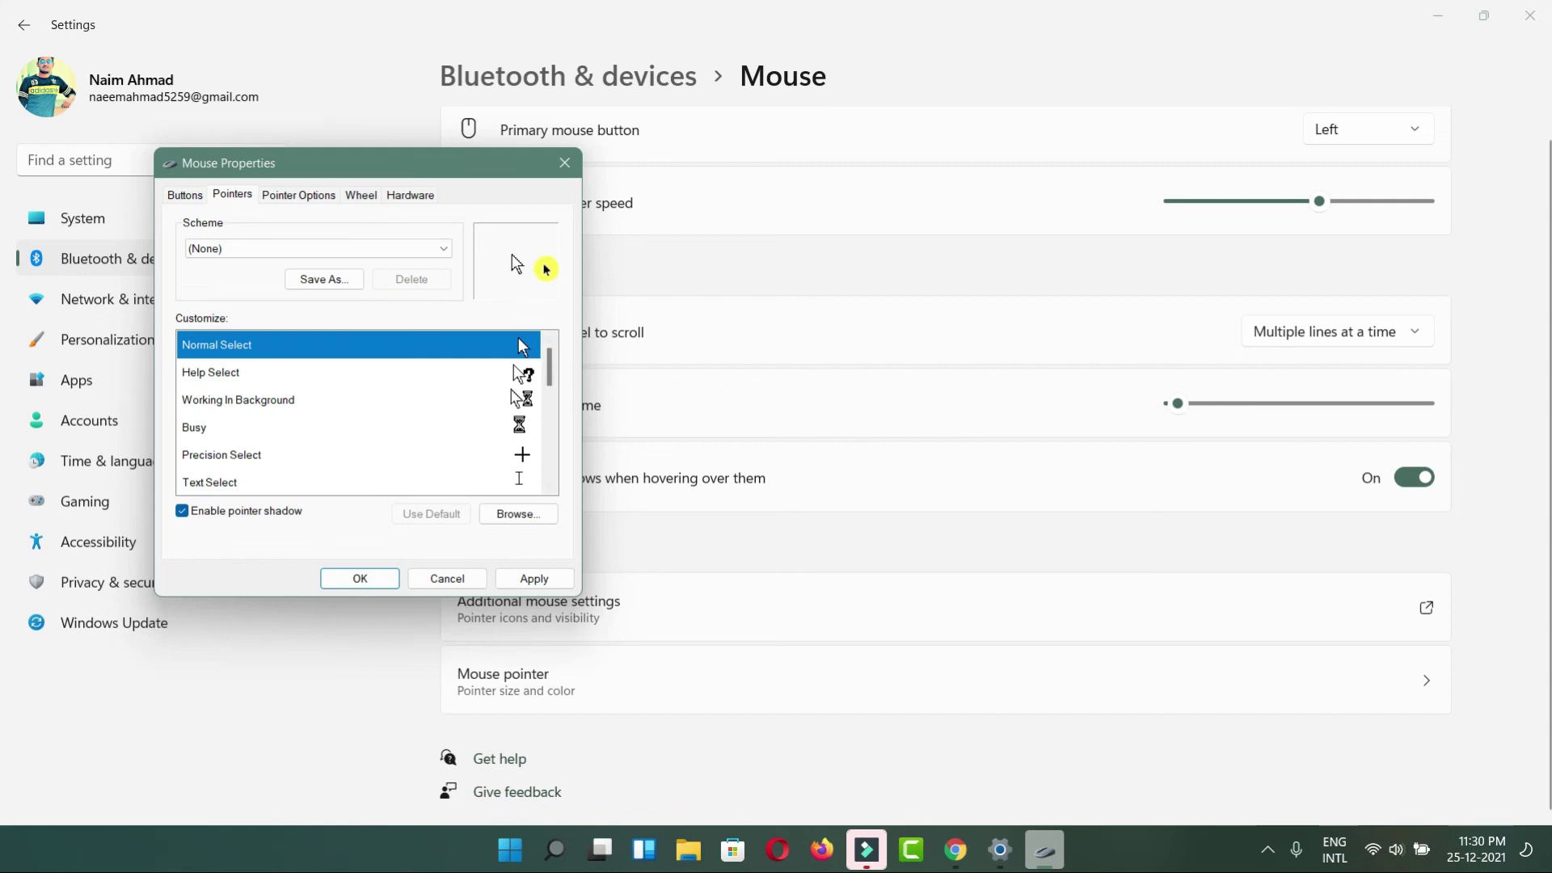
left_click(443, 248)
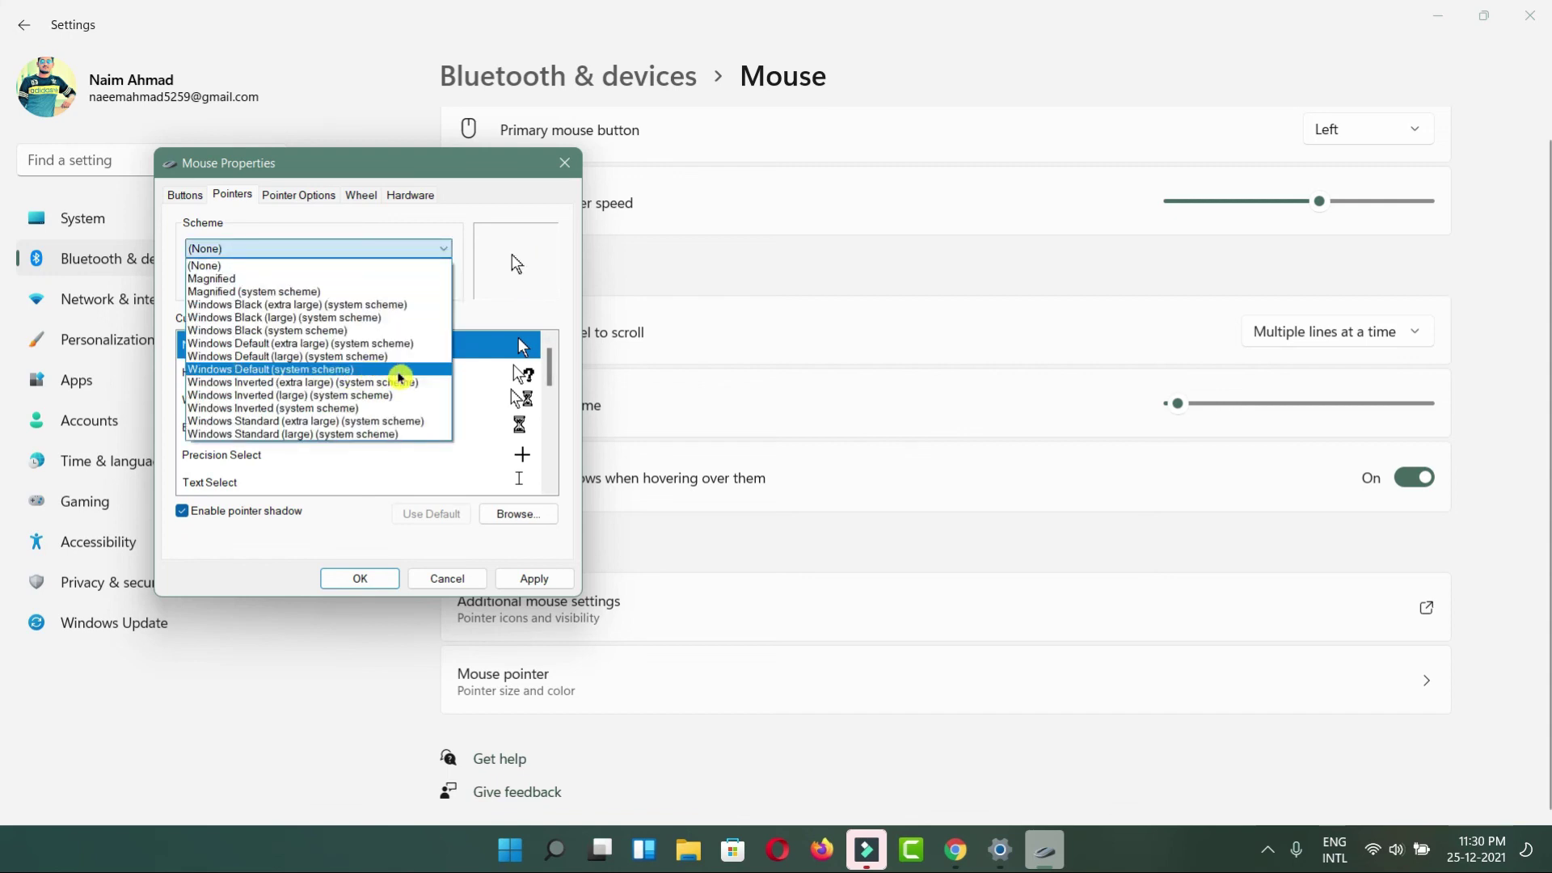
left_click(369, 370)
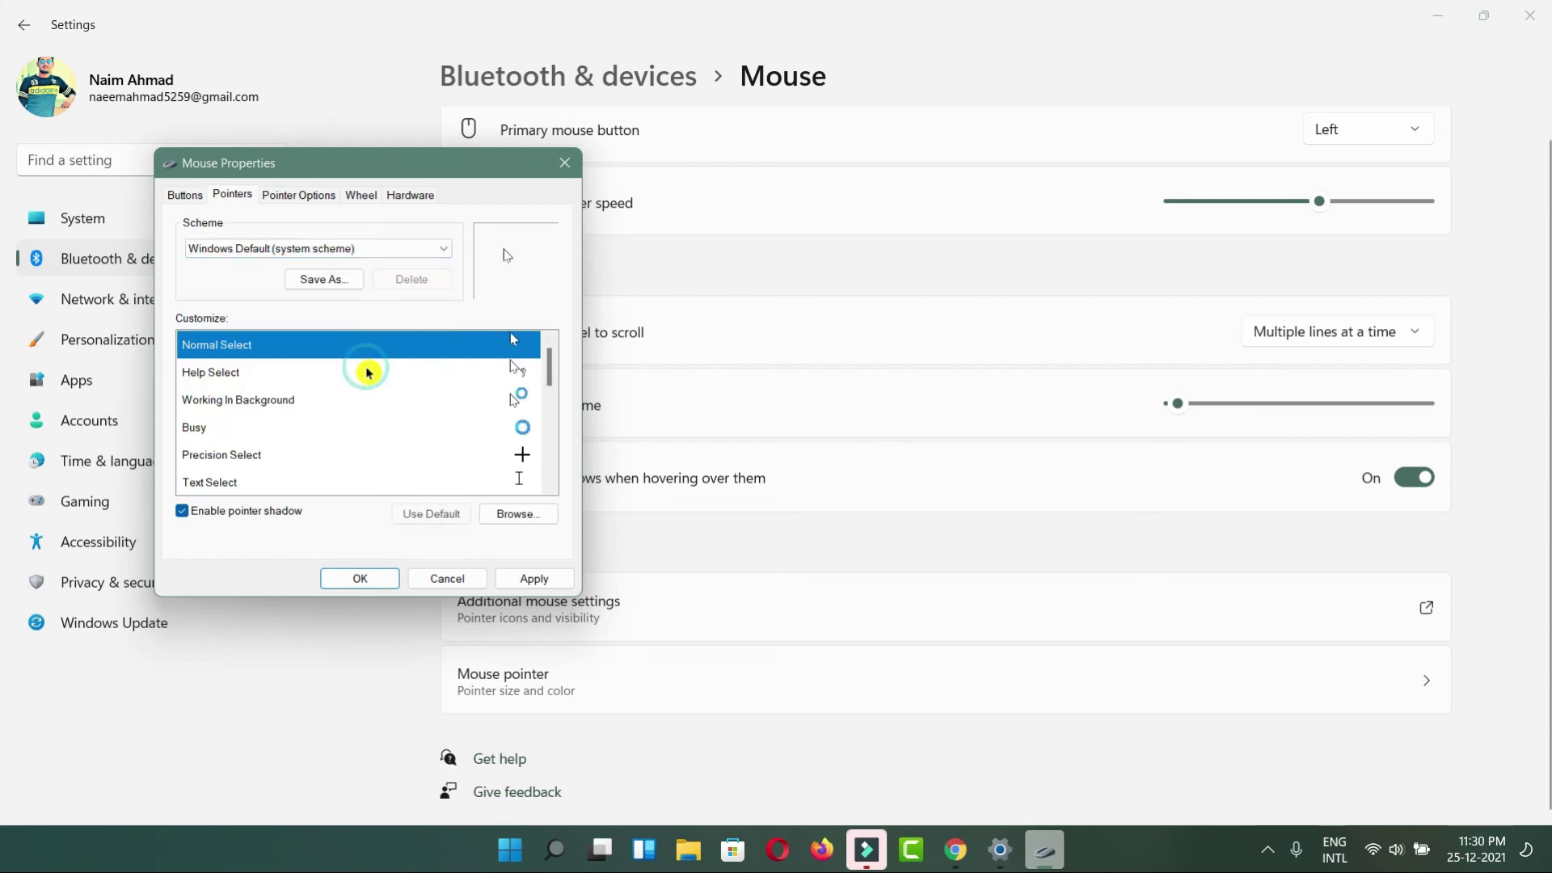
left_click(534, 577)
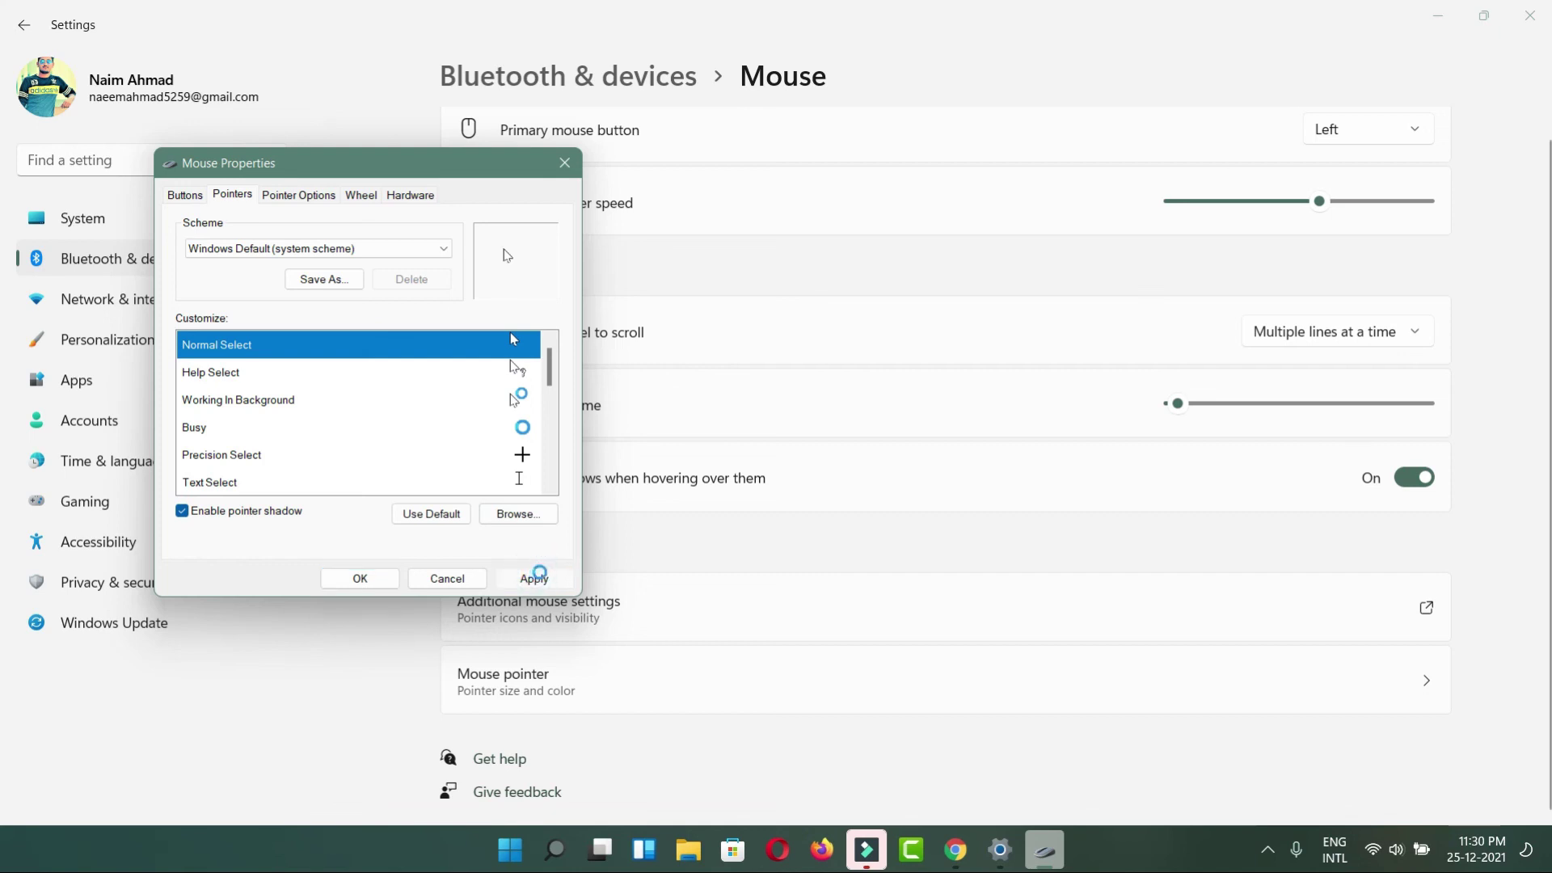